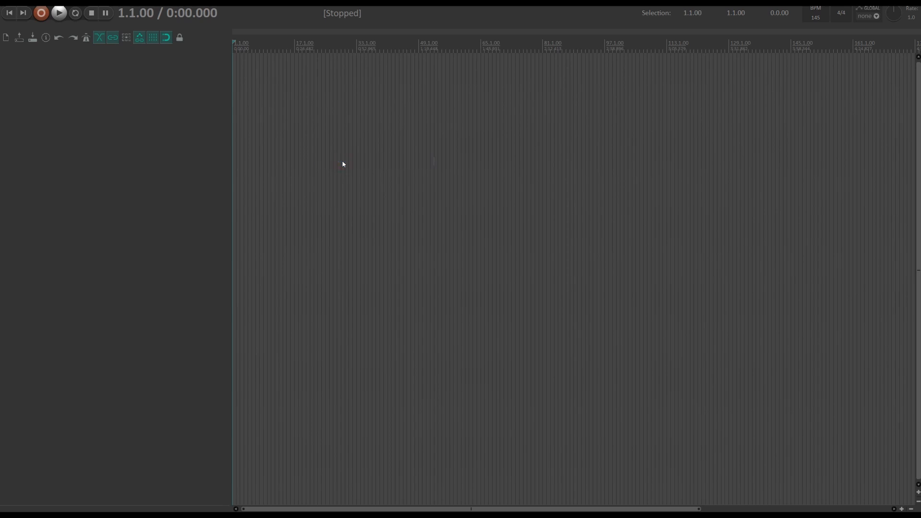
- Leave the full-screen view and open the Default_6.0 theme adjuster
{"action": "scroll", "coordinate": [214, 206], "scroll_direction": "down", "scroll_amount": 5}
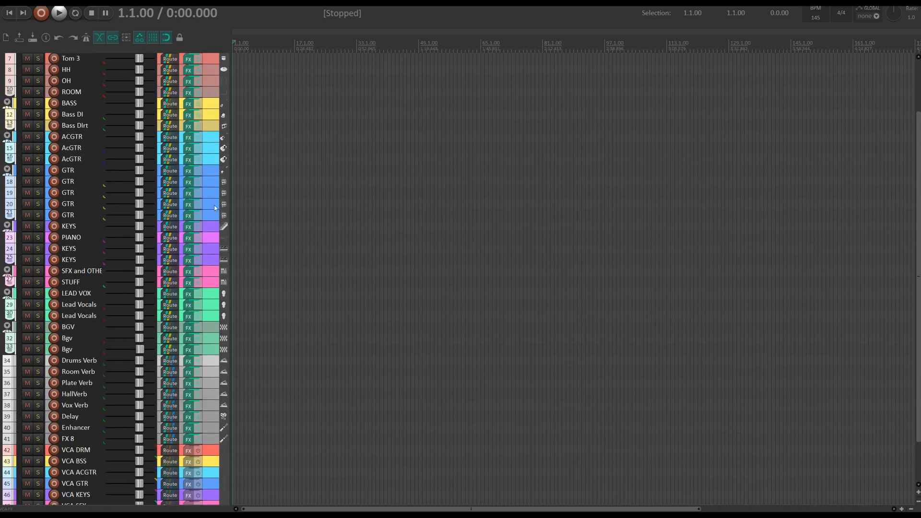
{"action": "scroll", "coordinate": [209, 291], "scroll_direction": "up", "scroll_amount": 5}
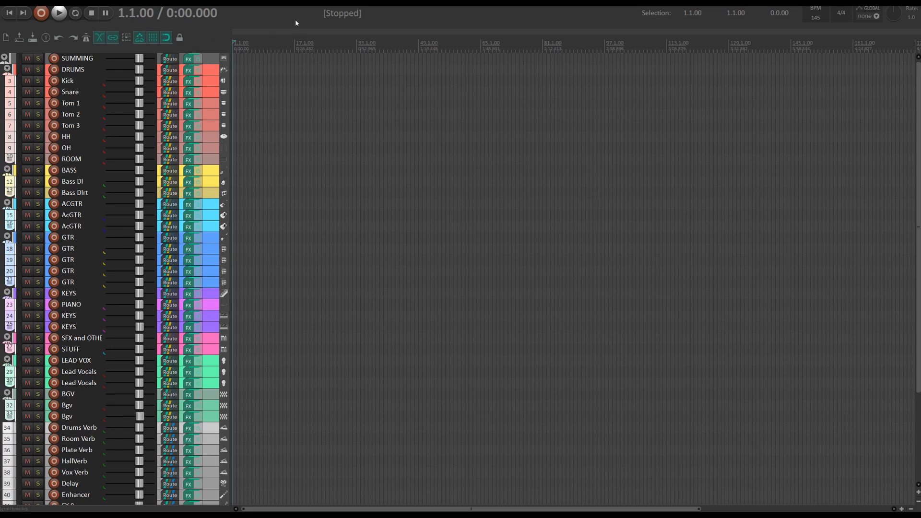
{"action": "key", "text": "F11"}
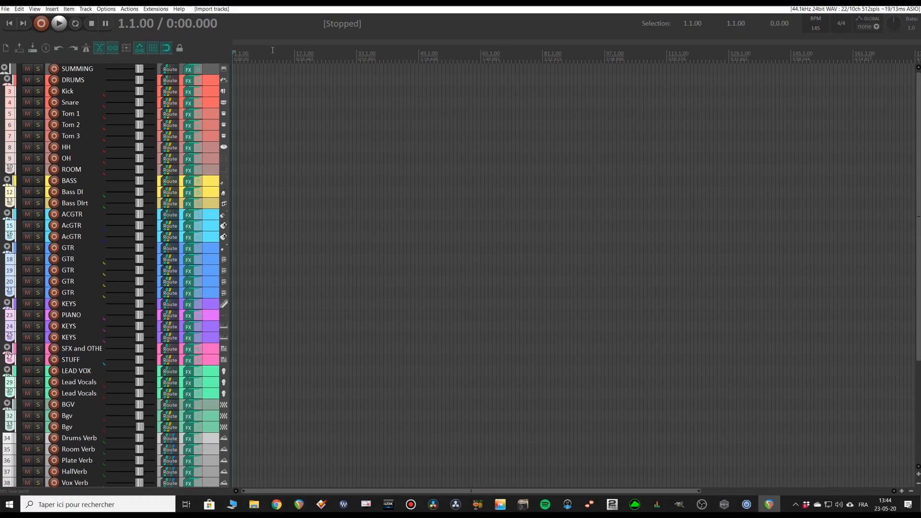
{"action": "left_click", "coordinate": [106, 8]}
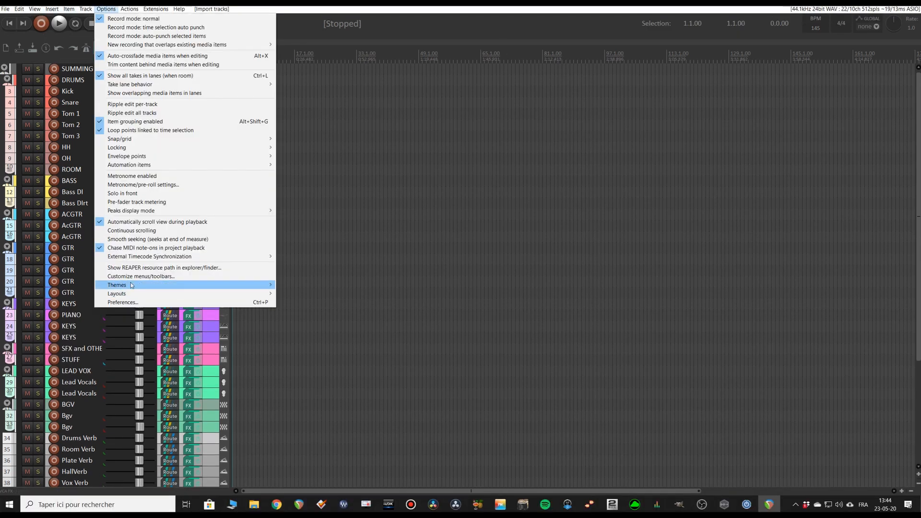
{"action": "mouse_move", "coordinate": [126, 292]}
{"action": "left_click", "coordinate": [297, 286]}
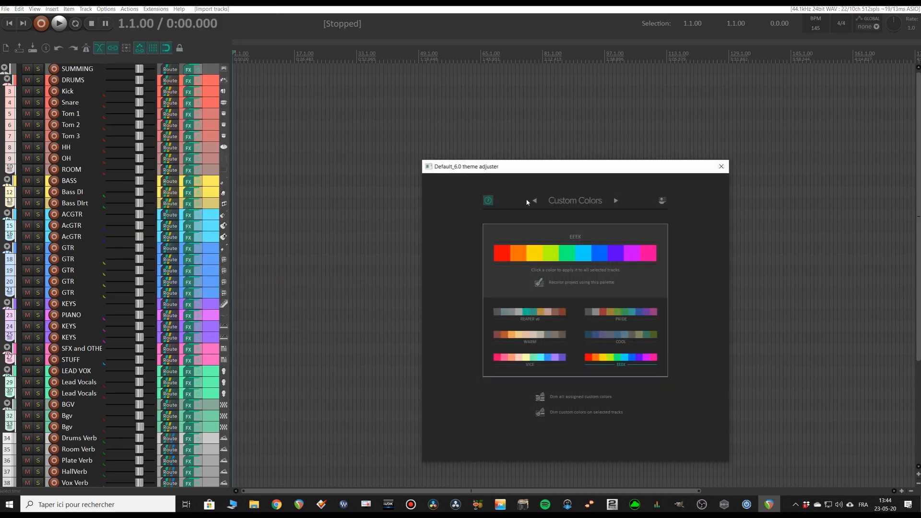
- Set the folder indent of the track control panel to 1 in the theme adjuster and close the adjuster
{"action": "left_click", "coordinate": [534, 201]}
{"action": "left_click", "coordinate": [560, 221]}
{"action": "left_click", "coordinate": [559, 222]}
{"action": "left_click", "coordinate": [559, 221]}
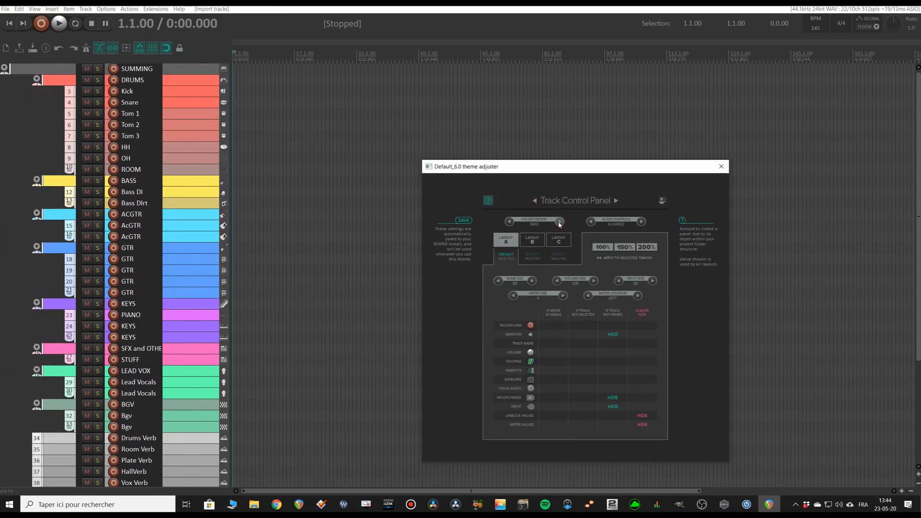
{"action": "left_click", "coordinate": [508, 221]}
{"action": "left_click", "coordinate": [509, 222]}
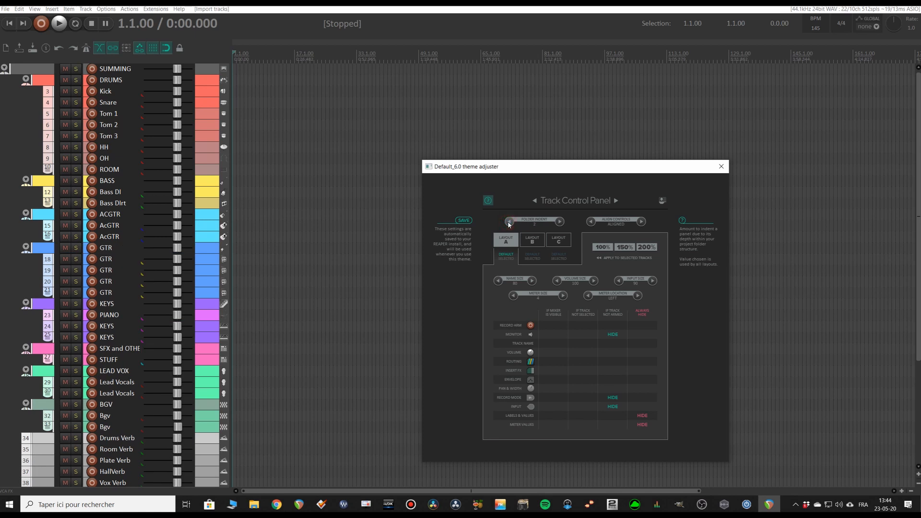
{"action": "left_click", "coordinate": [508, 222]}
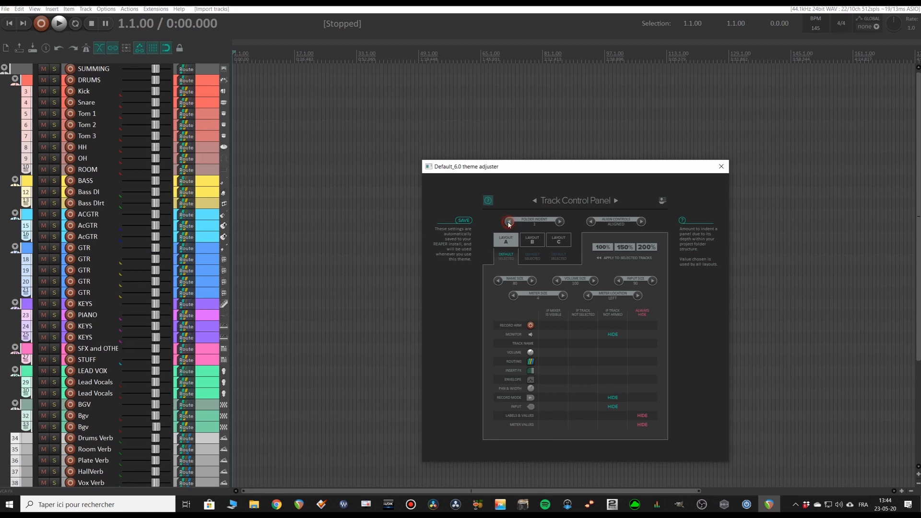
{"action": "left_click", "coordinate": [721, 167]}
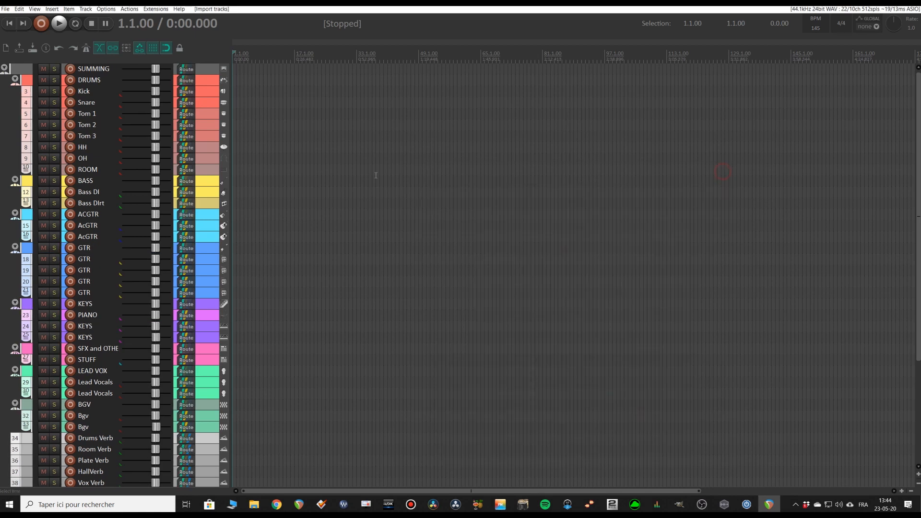
- Select the SUMMING track and look through the track list down to the VCA tracks
{"action": "left_click", "coordinate": [206, 71]}
{"action": "scroll", "coordinate": [203, 83], "scroll_direction": "up", "scroll_amount": 3}
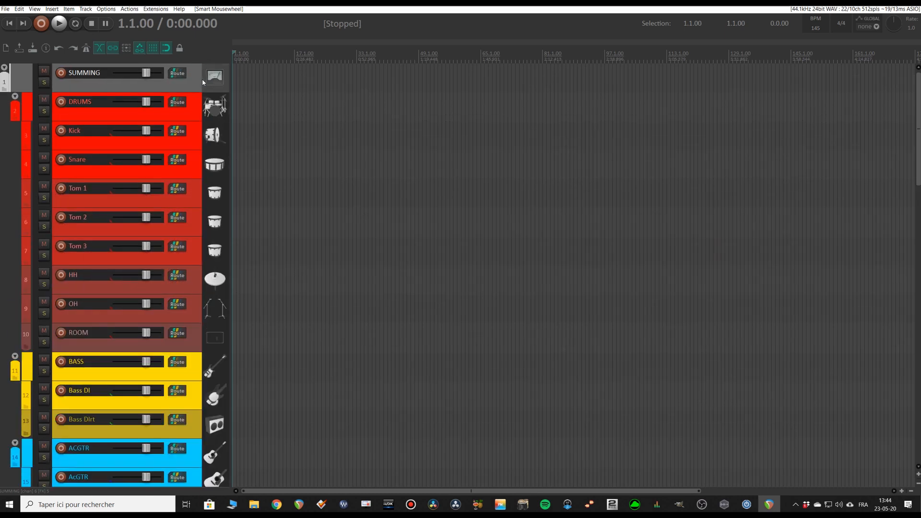
{"action": "scroll", "coordinate": [204, 79], "scroll_direction": "down", "scroll_amount": 5}
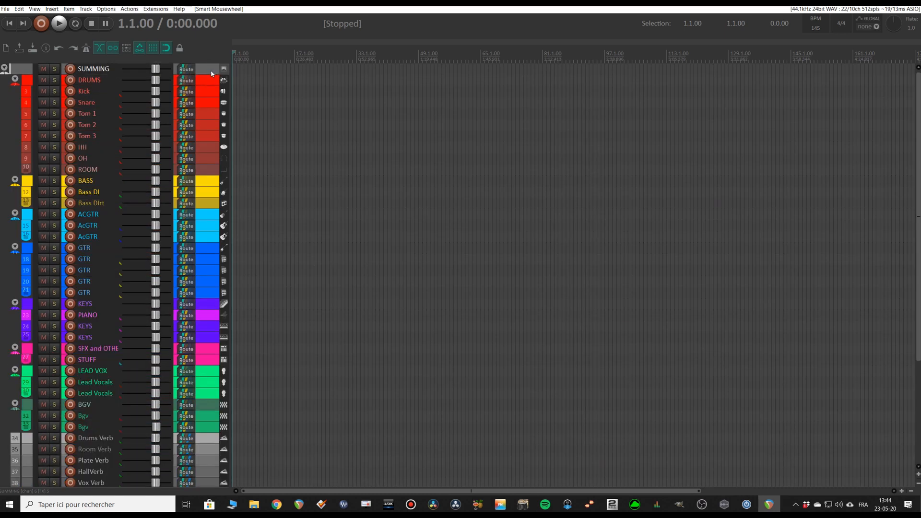
{"action": "scroll", "coordinate": [211, 143], "scroll_direction": "down", "scroll_amount": 5}
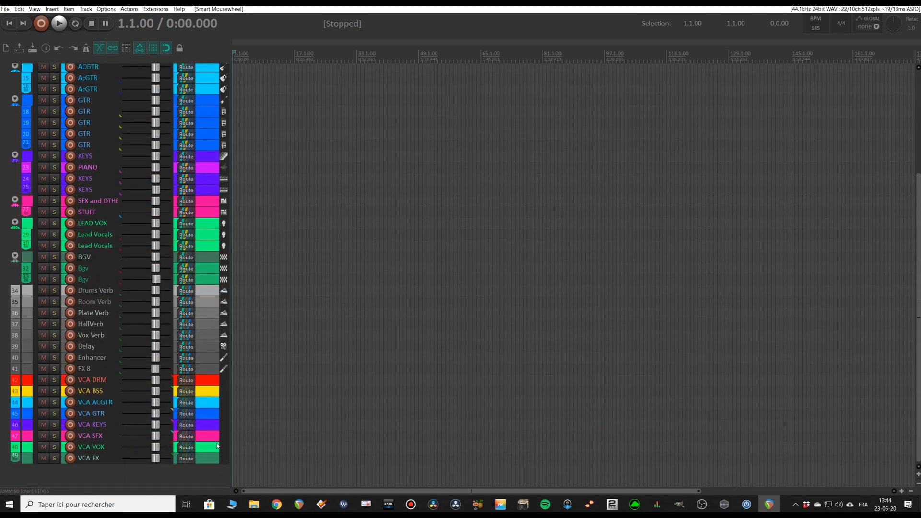
{"action": "scroll", "coordinate": [212, 242], "scroll_direction": "up", "scroll_amount": 5}
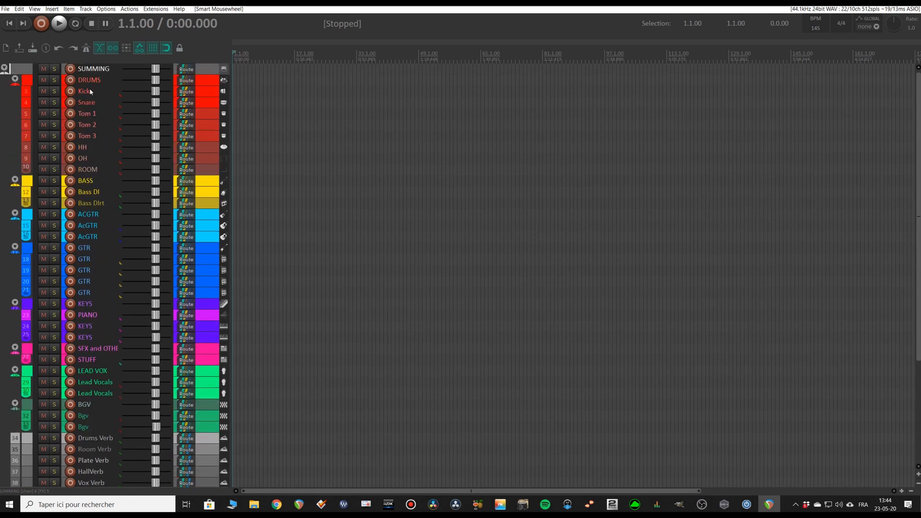
- Select the DRUMS, BASS, ACGTR, GTR and KEYS folder tracks one after another, ending on the last KEYS track
{"action": "left_click", "coordinate": [211, 82]}
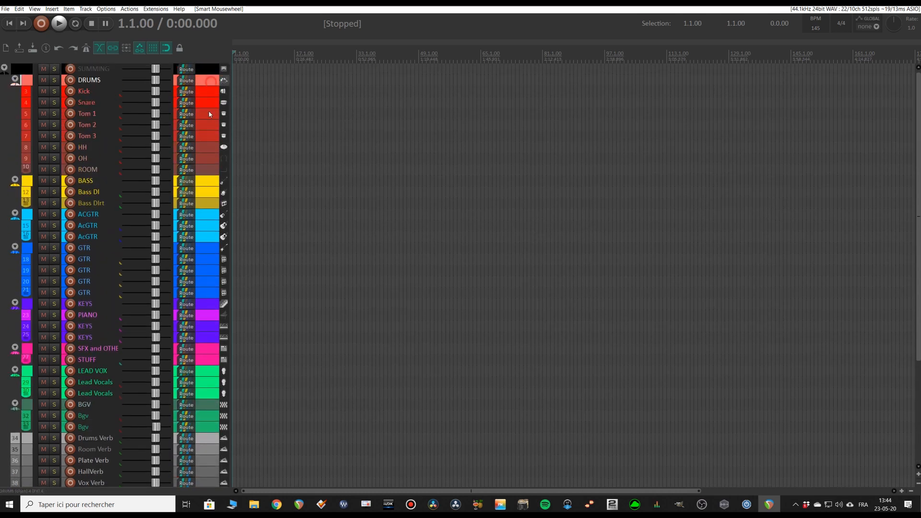
{"action": "left_click", "coordinate": [210, 182]}
{"action": "left_click", "coordinate": [204, 215]}
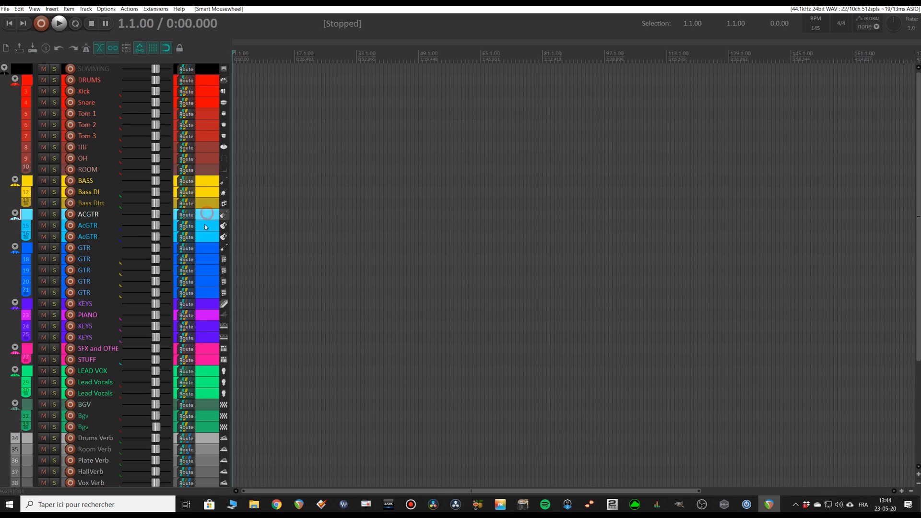
{"action": "left_click", "coordinate": [205, 248]}
{"action": "left_click", "coordinate": [207, 304]}
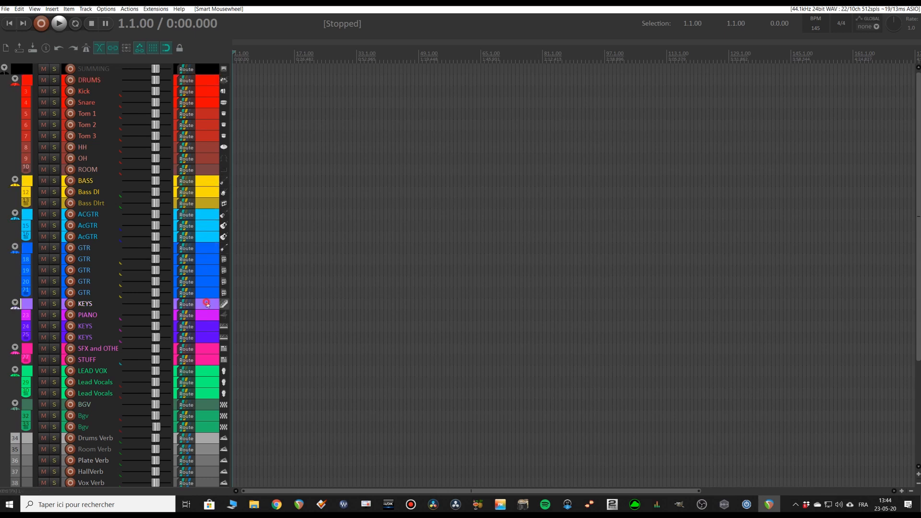
{"action": "left_click", "coordinate": [207, 336]}
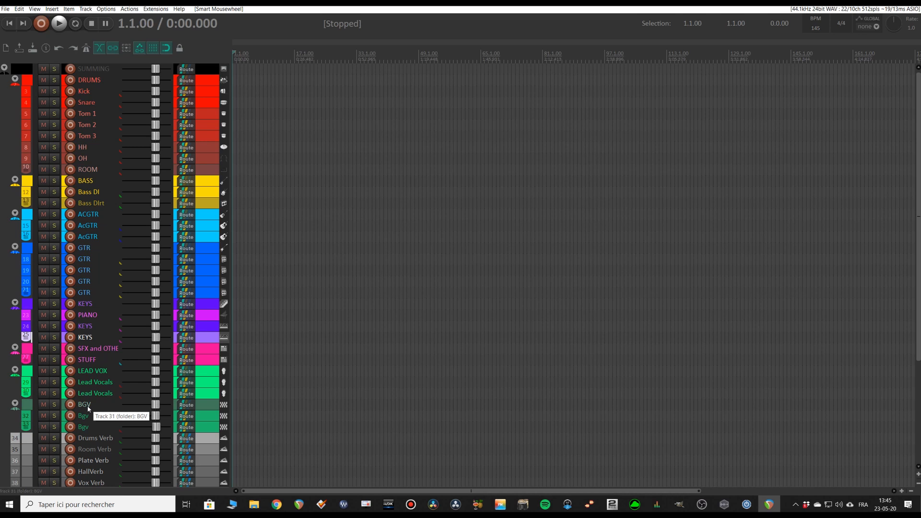
- Select the group of effect tracks from Drums Verb through FX 8
{"action": "scroll", "coordinate": [87, 409], "scroll_direction": "down", "scroll_amount": 6}
{"action": "scroll", "coordinate": [19, 96], "scroll_direction": "up", "scroll_amount": 6}
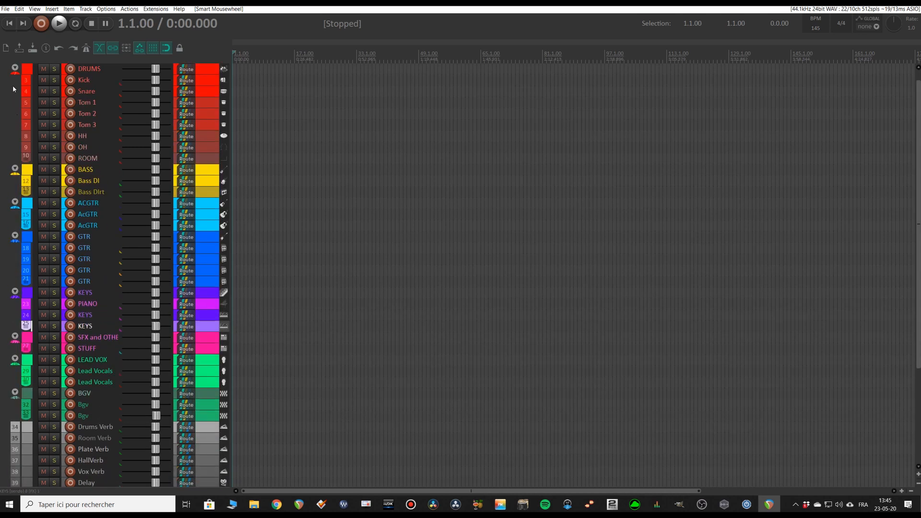
{"action": "scroll", "coordinate": [16, 241], "scroll_direction": "down", "scroll_amount": 10}
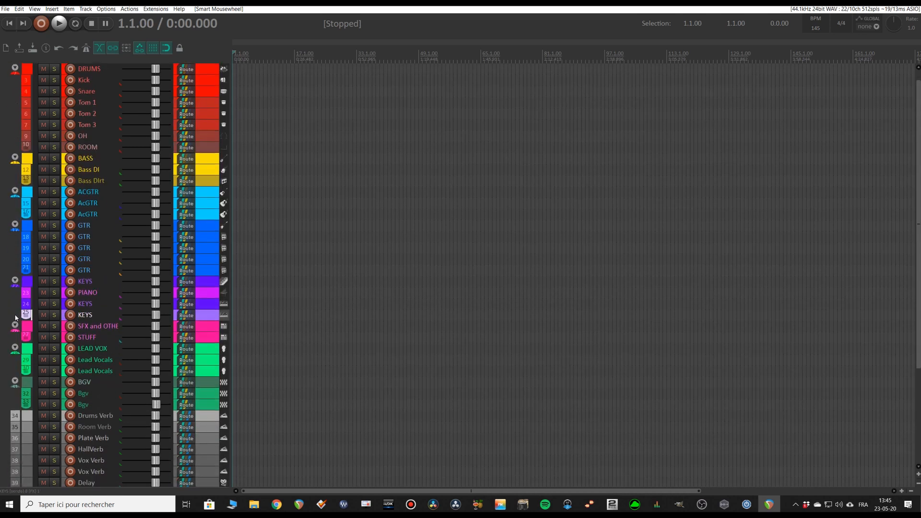
{"action": "left_click", "coordinate": [215, 330]}
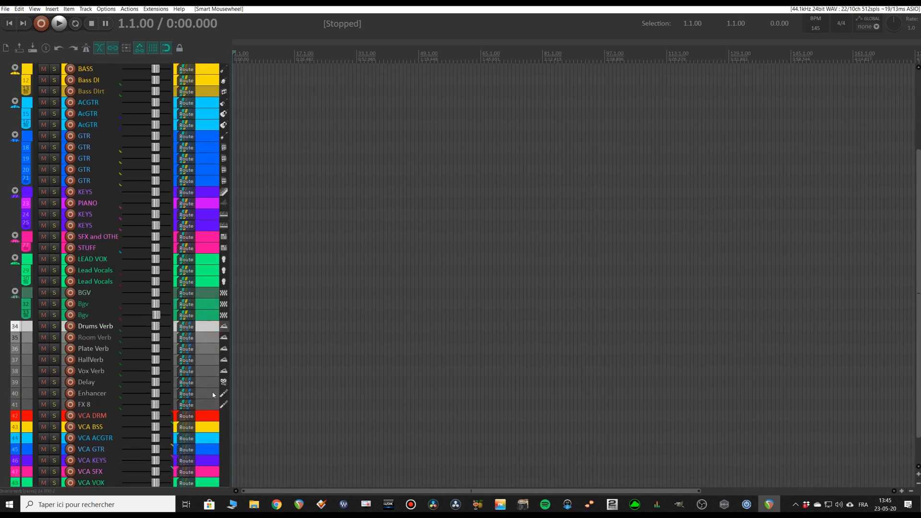
{"action": "left_click", "coordinate": [214, 404], "text": "shift"}
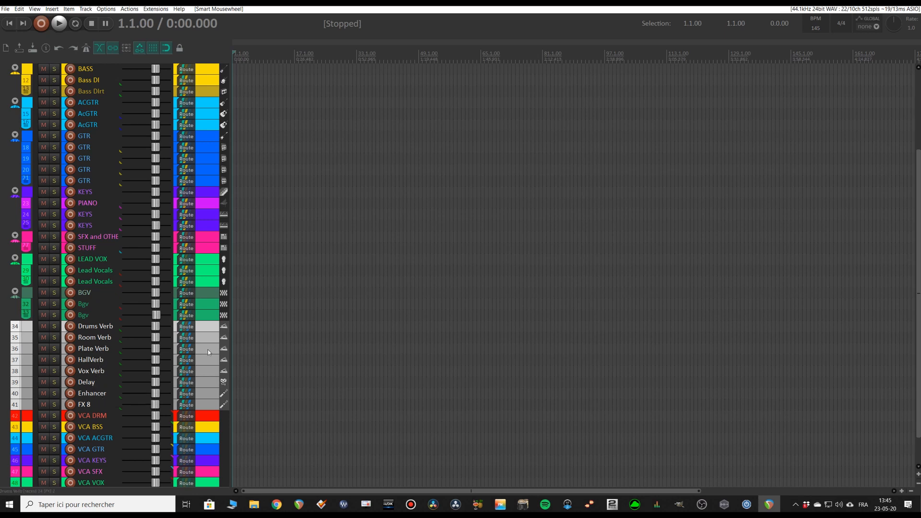
- Select the group of VCA tracks from VCA DRM through VCA FX
{"action": "scroll", "coordinate": [214, 381], "scroll_direction": "down", "scroll_amount": 1}
{"action": "left_click", "coordinate": [212, 382]}
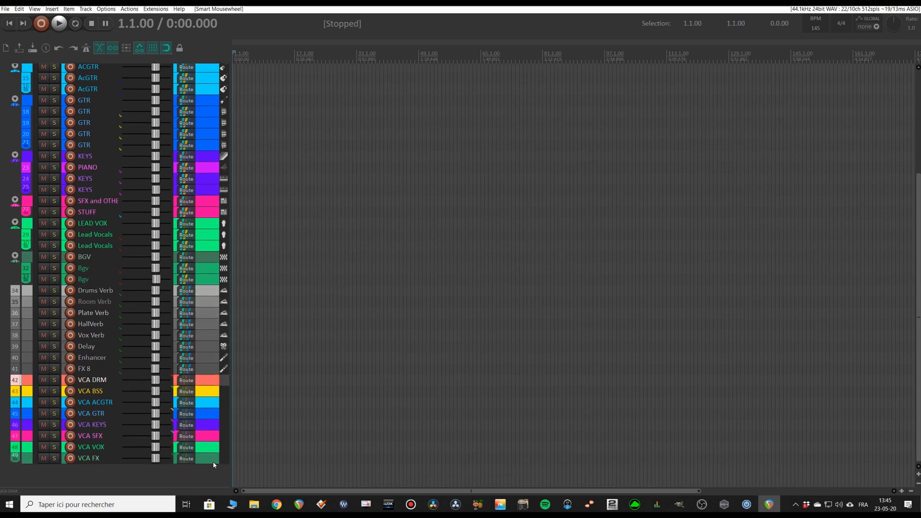
{"action": "left_click", "coordinate": [214, 463], "text": "shift"}
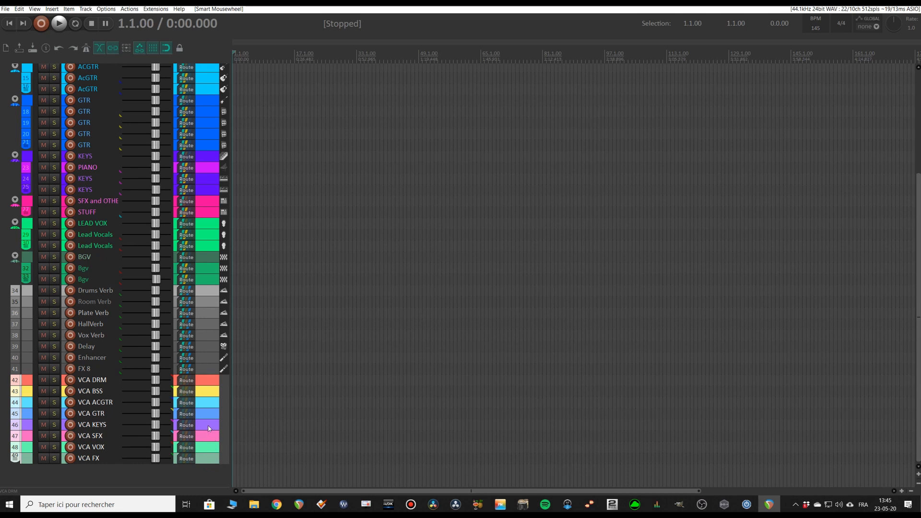
- Select the Kick track, the two AcGTR tracks and the four GTR tracks inside their folders, one group at a time
{"action": "scroll", "coordinate": [210, 429], "scroll_direction": "up", "scroll_amount": 5}
{"action": "left_click", "coordinate": [209, 94]}
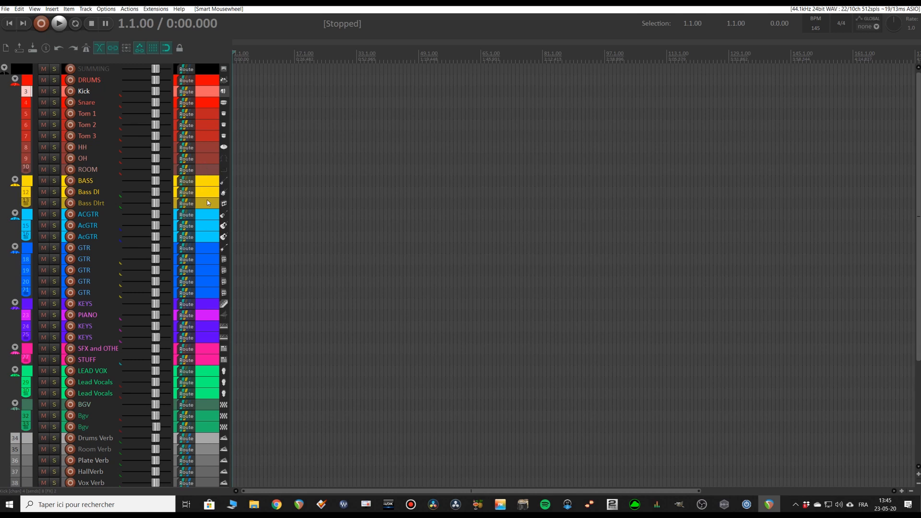
{"action": "left_click", "coordinate": [201, 226]}
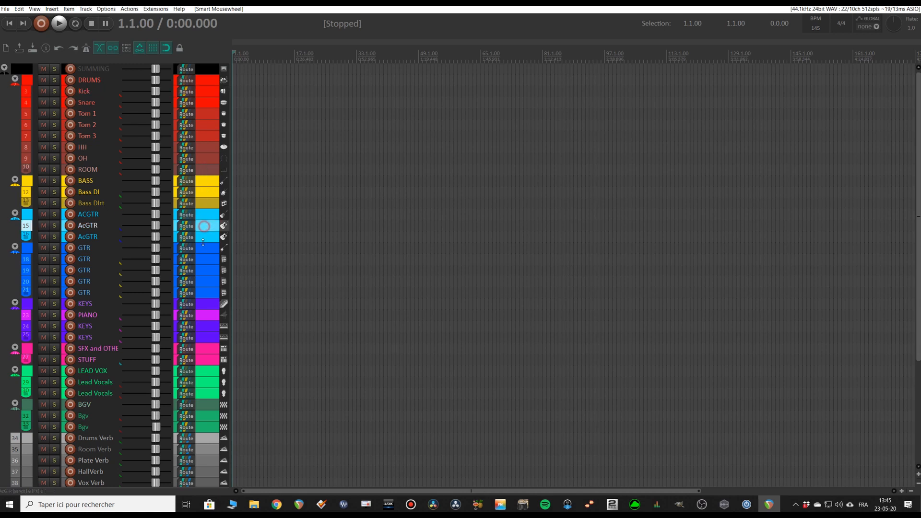
{"action": "left_click", "coordinate": [204, 238], "text": "shift"}
{"action": "left_click", "coordinate": [207, 259]}
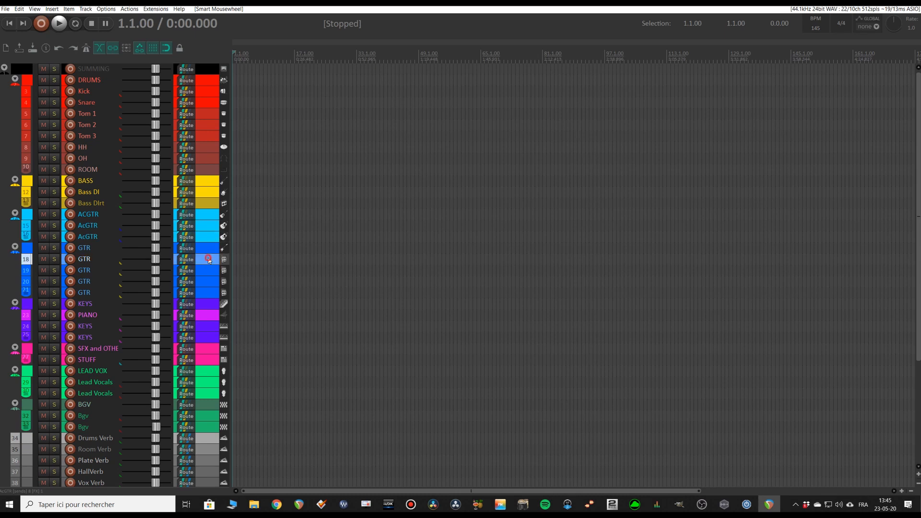
{"action": "left_click", "coordinate": [203, 291], "text": "shift"}
- Select the PIANO, last KEYS, STUFF, Lead Vocals and Bgv tracks inside their folders in turn
{"action": "left_click", "coordinate": [207, 317]}
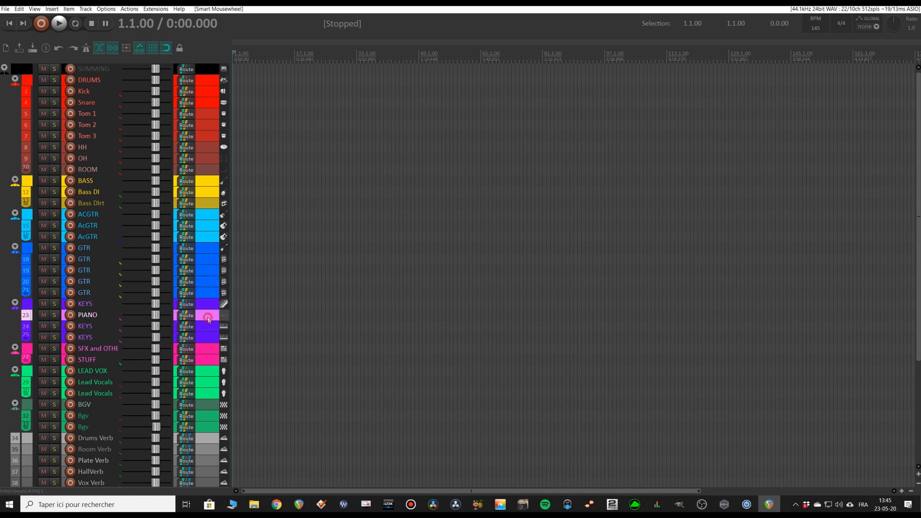
{"action": "left_click", "coordinate": [208, 337]}
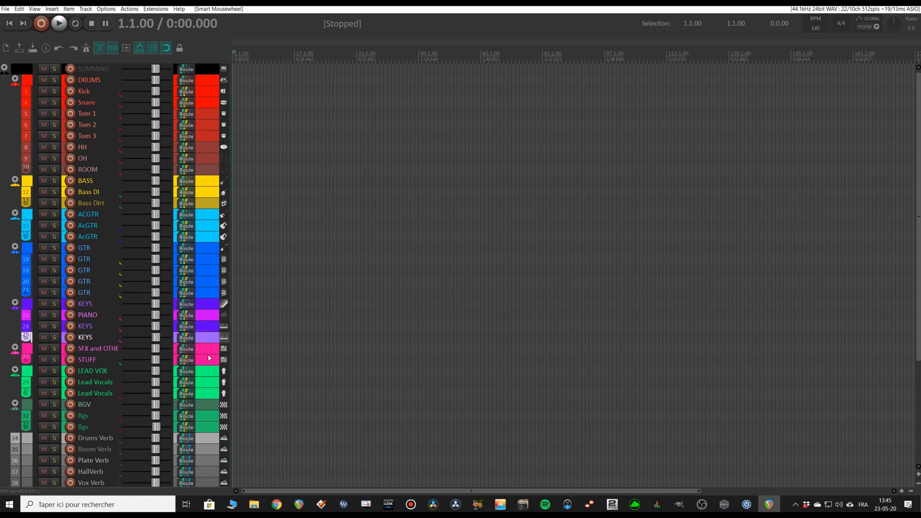
{"action": "left_click", "coordinate": [208, 361]}
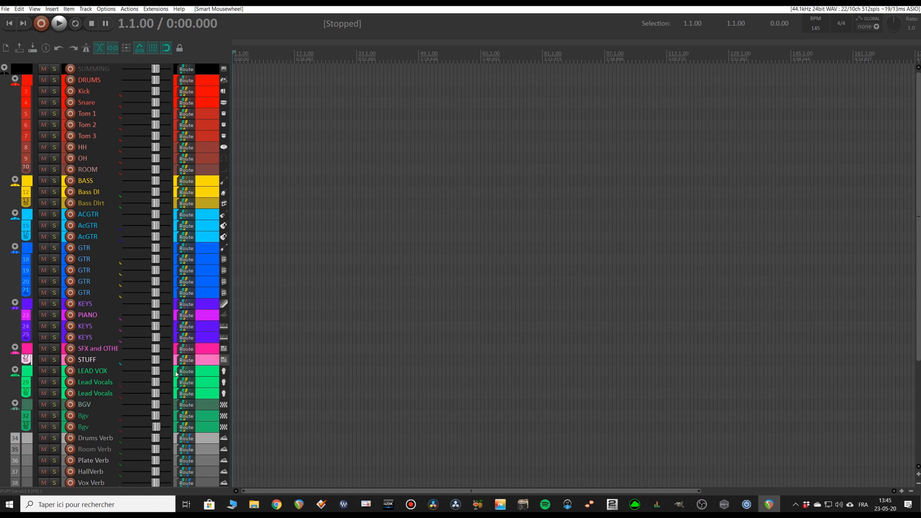
{"action": "left_click", "coordinate": [215, 386]}
{"action": "left_click", "coordinate": [214, 394]}
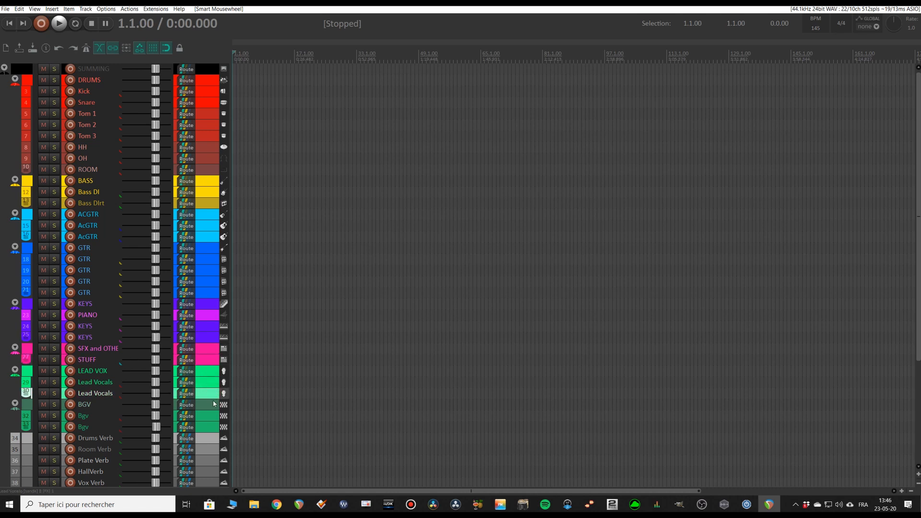
{"action": "left_click", "coordinate": [213, 417]}
{"action": "left_click", "coordinate": [212, 427]}
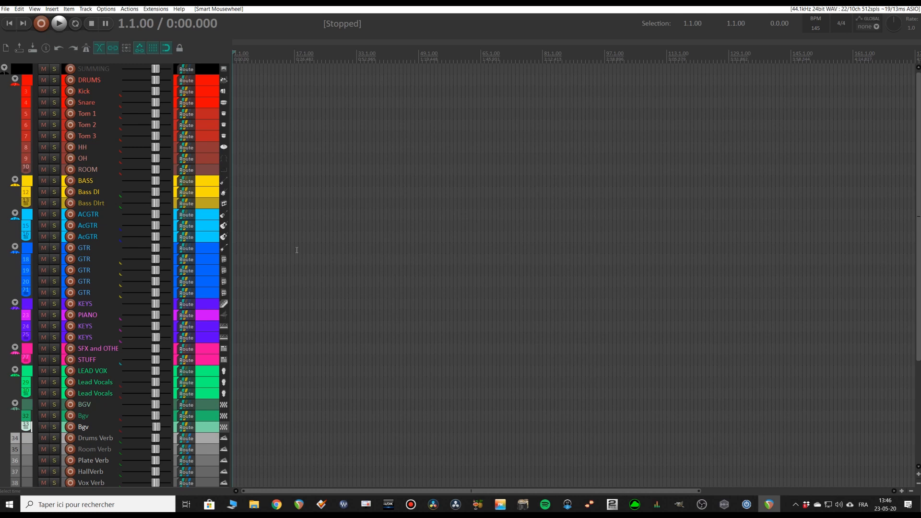
- Show the mixer and review its display options without changing any
{"action": "key", "text": "ctrl+m"}
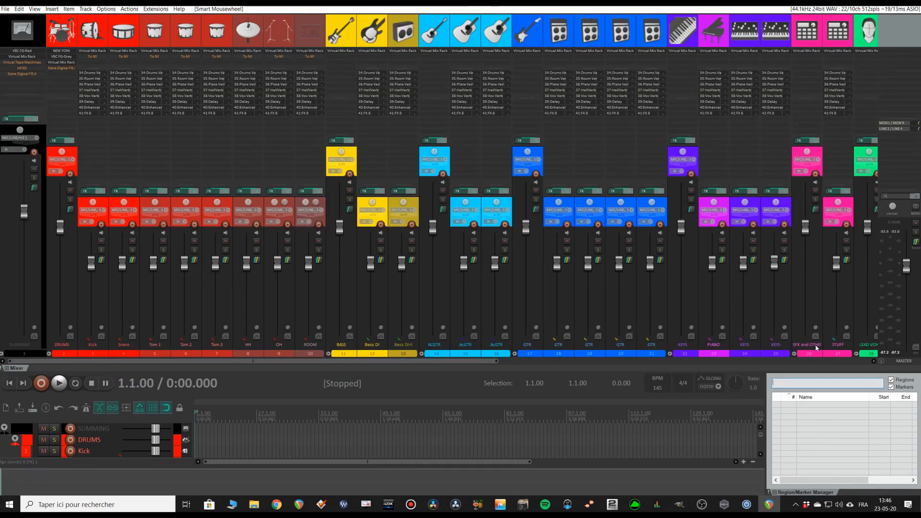
{"action": "right_click", "coordinate": [881, 364]}
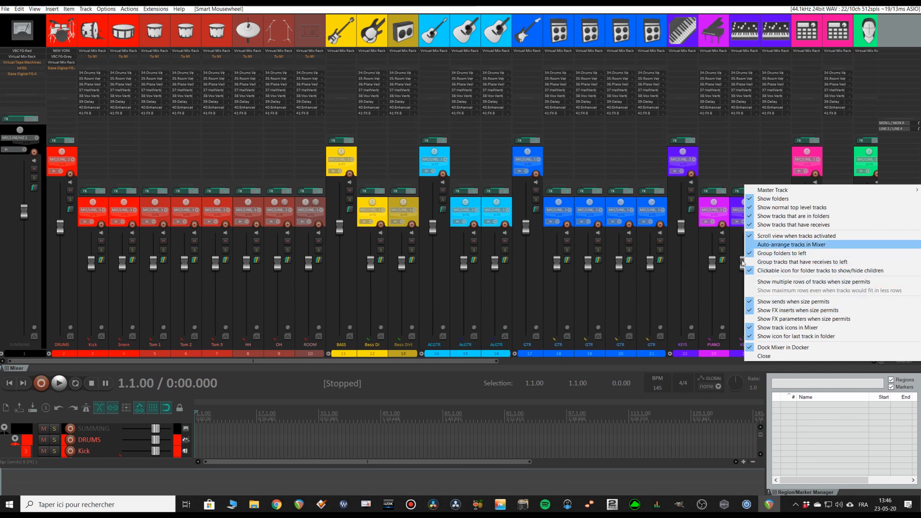
{"action": "left_click", "coordinate": [419, 364]}
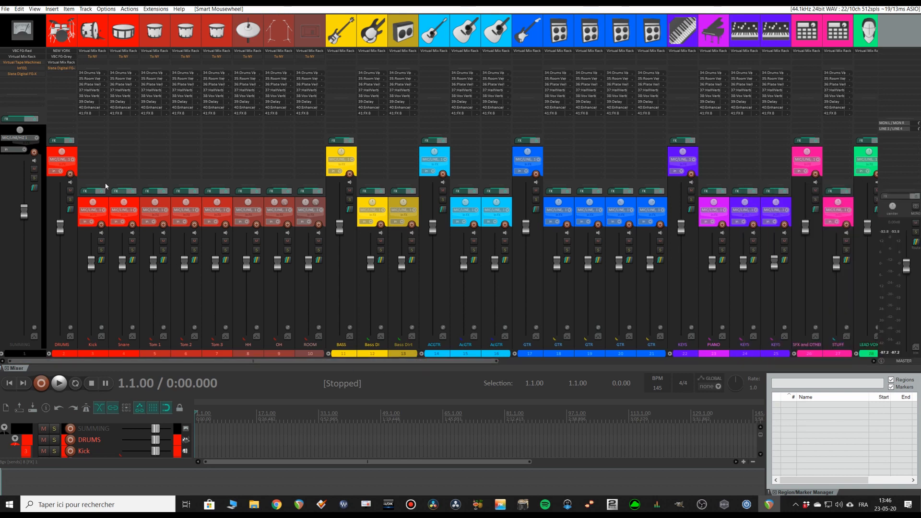
- Move the DRUMS, BGV and LEAD VOX folder tracks in the mixer to just before the Drums Verb effect track
{"action": "left_click", "coordinate": [69, 151]}
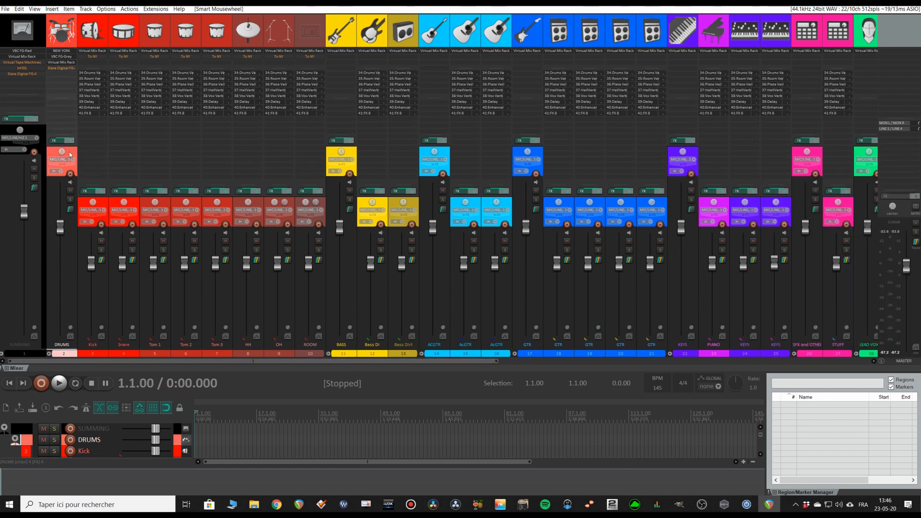
{"action": "scroll", "coordinate": [683, 157], "scroll_direction": "right", "scroll_amount": 5}
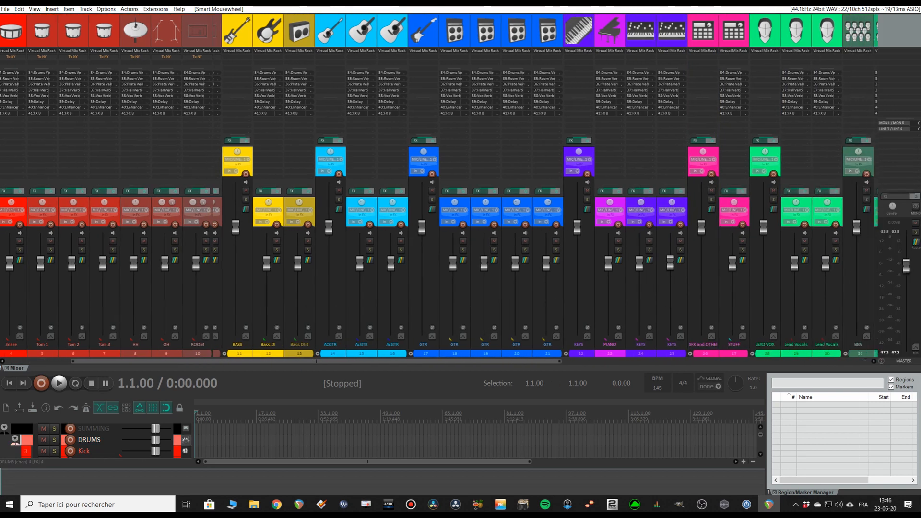
{"action": "left_click_drag", "start_coordinate": [863, 168], "coordinate": [762, 181]}
{"action": "left_click_drag", "start_coordinate": [652, 154], "coordinate": [750, 158]}
{"action": "left_click_drag", "start_coordinate": [692, 159], "coordinate": [753, 161]}
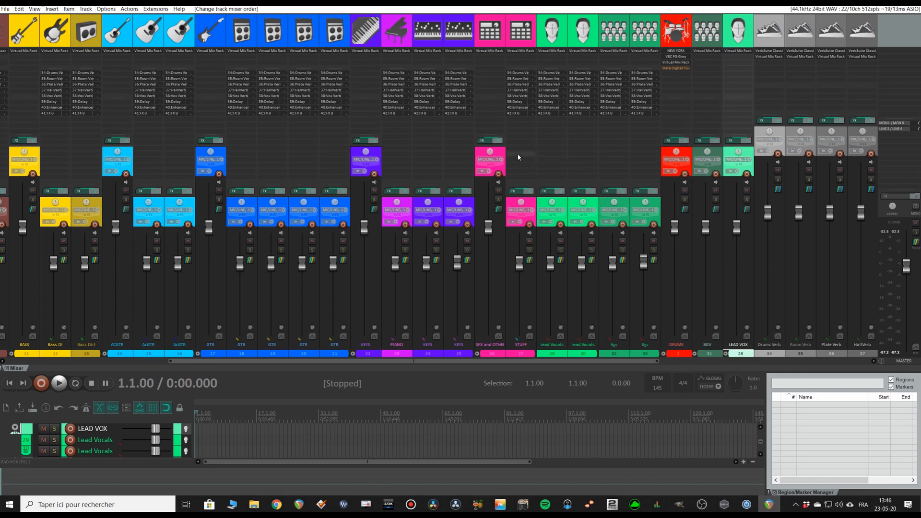
- Move the SFX and OTHER, KEYS and GTR folder tracks into the row of folder tracks right after DRUMS
{"action": "left_click_drag", "start_coordinate": [496, 151], "coordinate": [692, 151]}
{"action": "left_click_drag", "start_coordinate": [370, 150], "coordinate": [661, 161]}
{"action": "left_click_drag", "start_coordinate": [210, 152], "coordinate": [630, 153]}
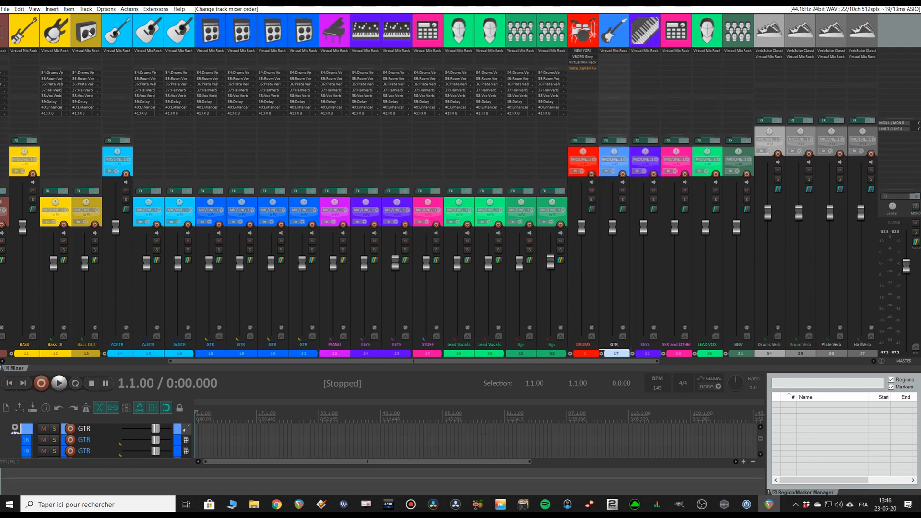
- Place the ACGTR and BASS folder tracks between DRUMS and GTR, keeping Bass DI with the source tracks
{"action": "left_click_drag", "start_coordinate": [124, 26], "coordinate": [598, 144]}
{"action": "left_click_drag", "start_coordinate": [55, 33], "coordinate": [547, 263]}
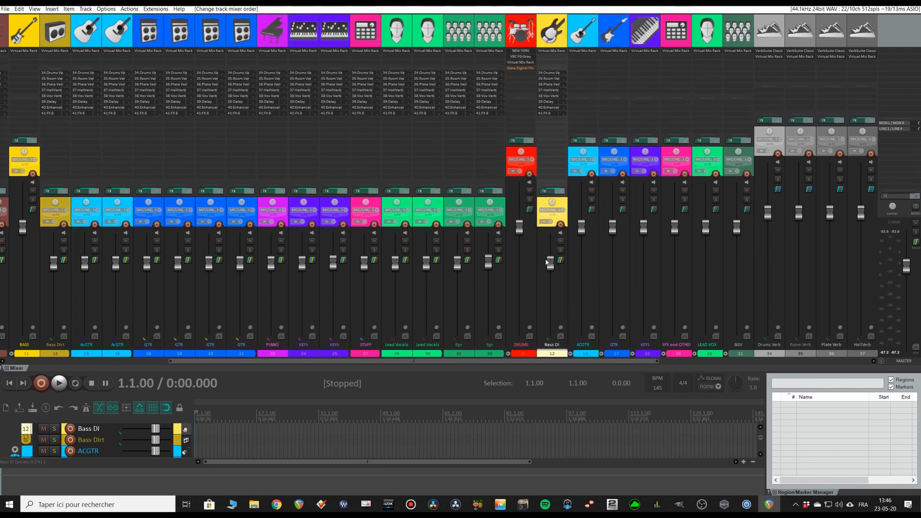
{"action": "left_click_drag", "start_coordinate": [545, 38], "coordinate": [72, 40]}
{"action": "left_click_drag", "start_coordinate": [24, 36], "coordinate": [560, 86]}
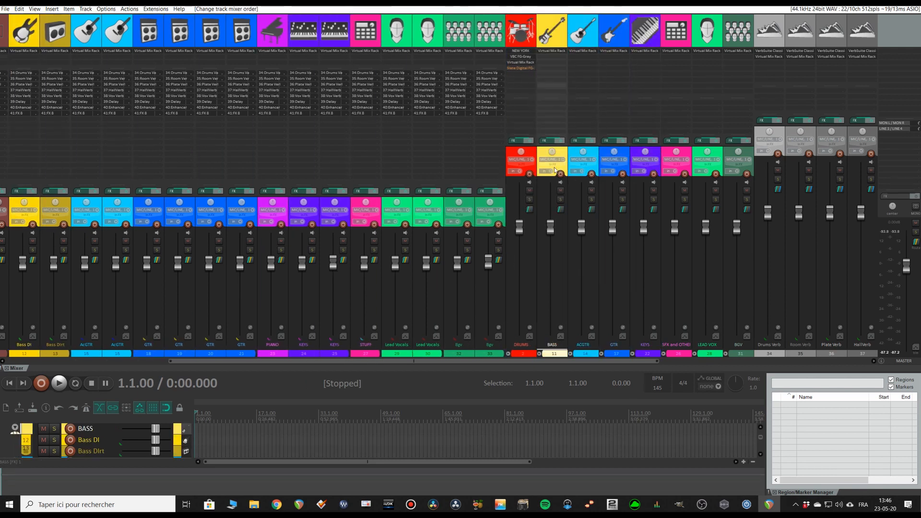
- Move the SUMMING track between the FX 8 track and the VCA DRM track in the mixer
{"action": "left_click_drag", "start_coordinate": [508, 361], "coordinate": [307, 363]}
{"action": "left_click_drag", "start_coordinate": [27, 34], "coordinate": [697, 290]}
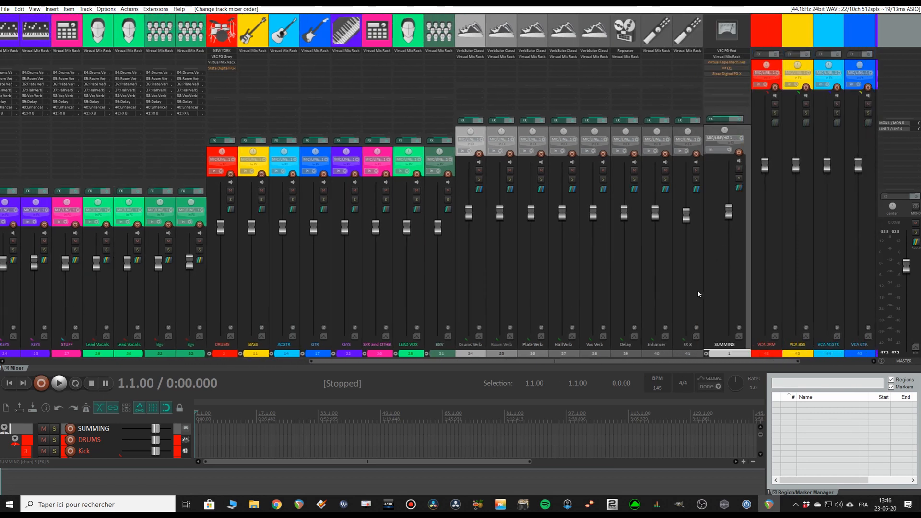
- Review the mixer's track order from the source tracks through folders, effects and SUMMING to the VCAs, selecting VCA DRM
{"action": "left_click_drag", "start_coordinate": [640, 362], "coordinate": [2, 202]}
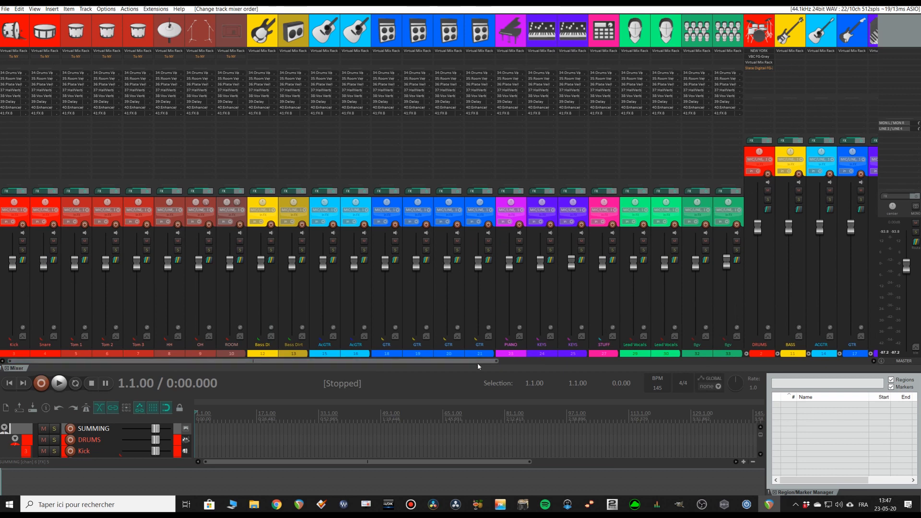
{"action": "left_click_drag", "start_coordinate": [477, 363], "coordinate": [684, 361]}
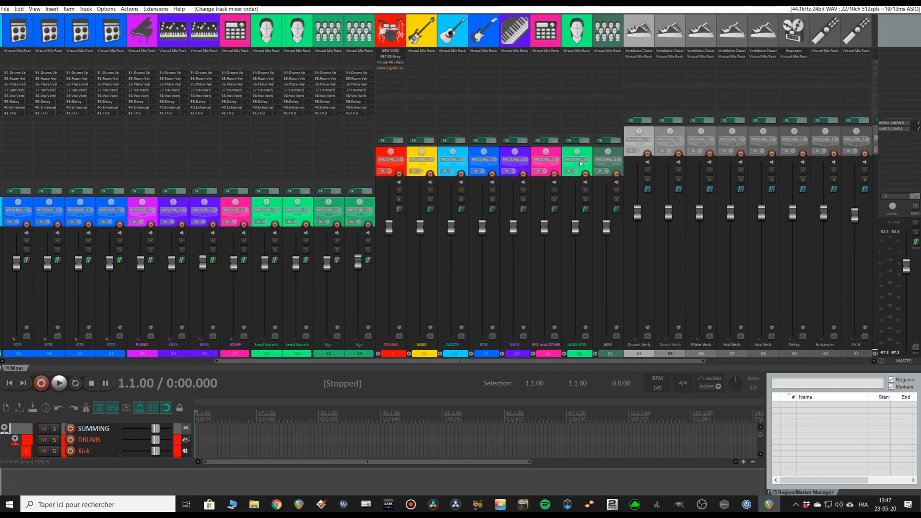
{"action": "left_click_drag", "start_coordinate": [589, 364], "coordinate": [717, 363]}
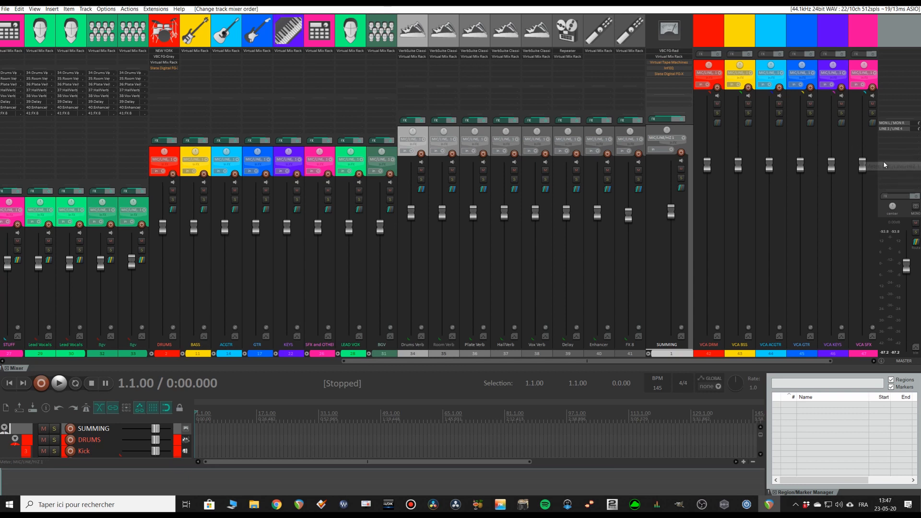
{"action": "left_click_drag", "start_coordinate": [680, 359], "coordinate": [719, 303]}
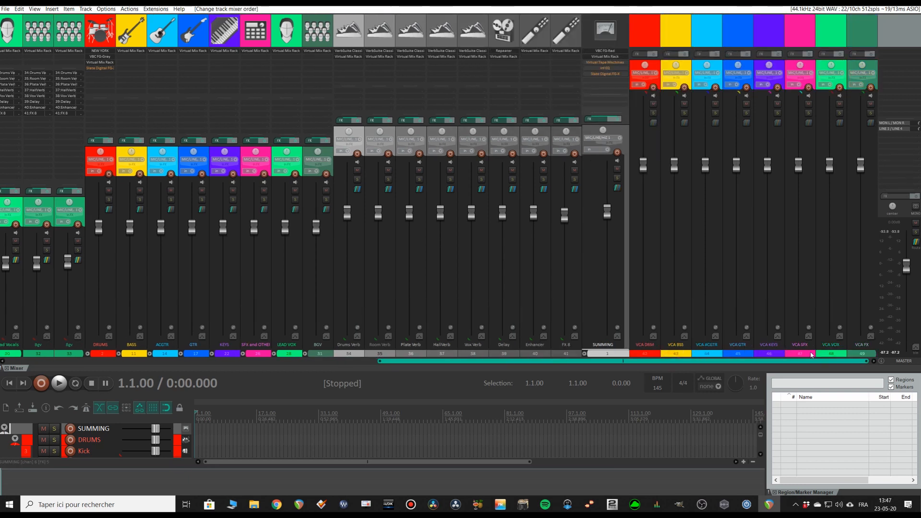
{"action": "left_click", "coordinate": [653, 36]}
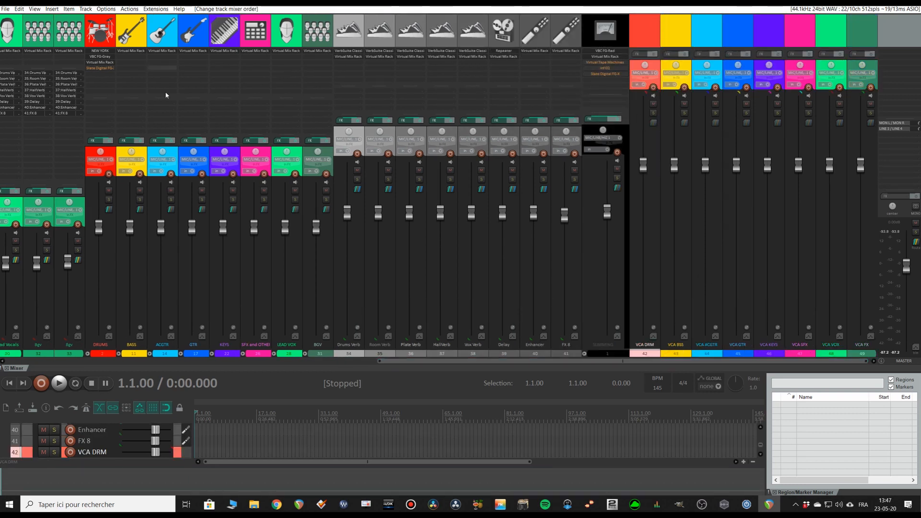
{"action": "left_click_drag", "start_coordinate": [550, 361], "coordinate": [14, 230]}
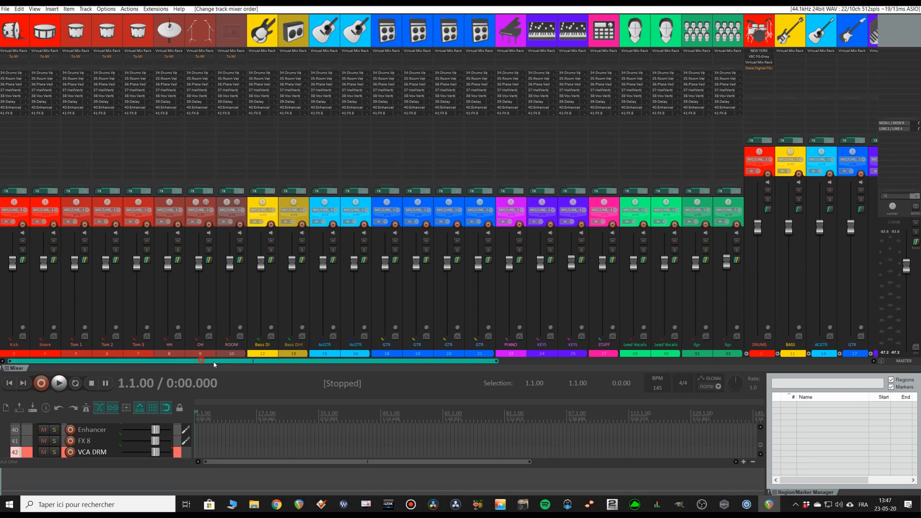
{"action": "left_click_drag", "start_coordinate": [284, 361], "coordinate": [68, 327]}
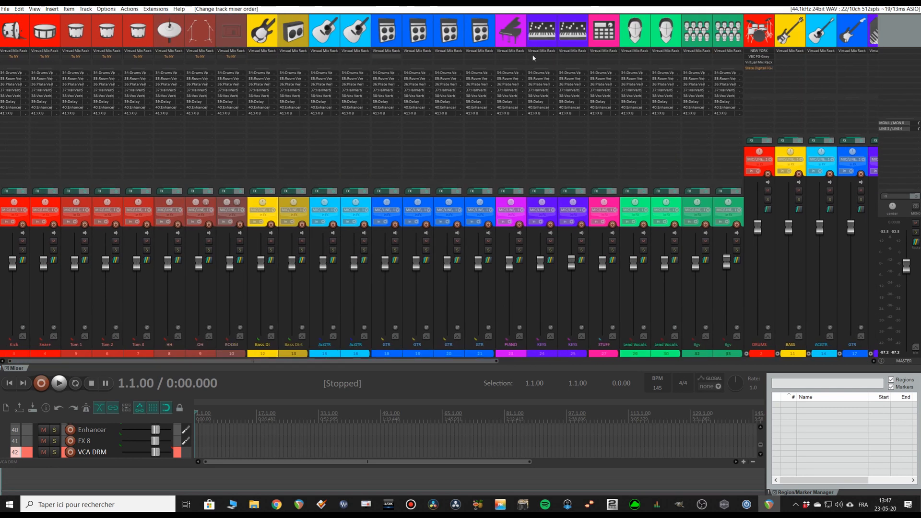
- Examine the Virtual Mix Rack modules on the Kick track beside those on the first Bgv track, and close both windows
{"action": "left_click", "coordinate": [25, 52]}
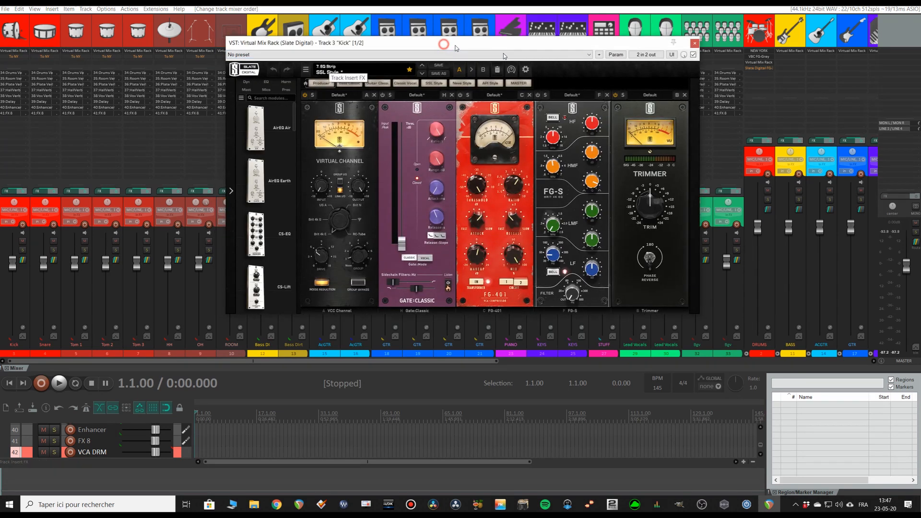
{"action": "left_click_drag", "start_coordinate": [442, 48], "coordinate": [393, 63]}
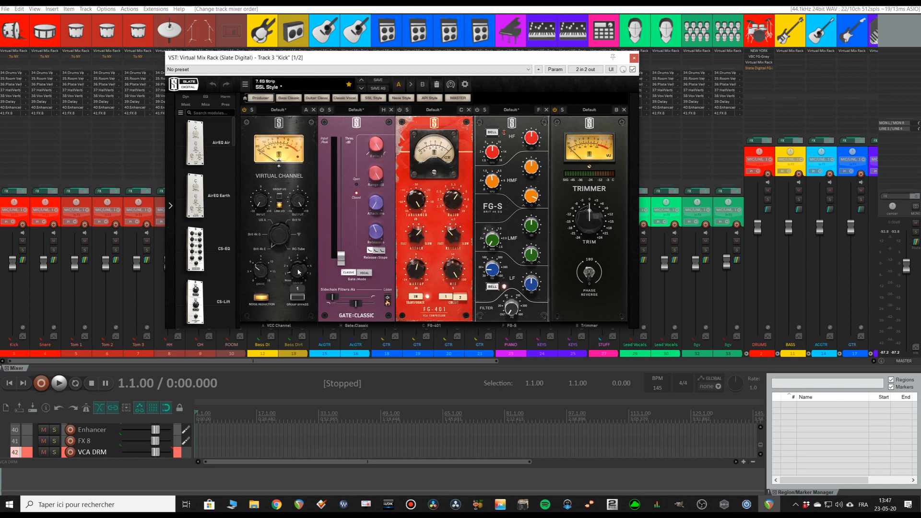
{"action": "left_click_drag", "start_coordinate": [276, 244], "coordinate": [270, 197]}
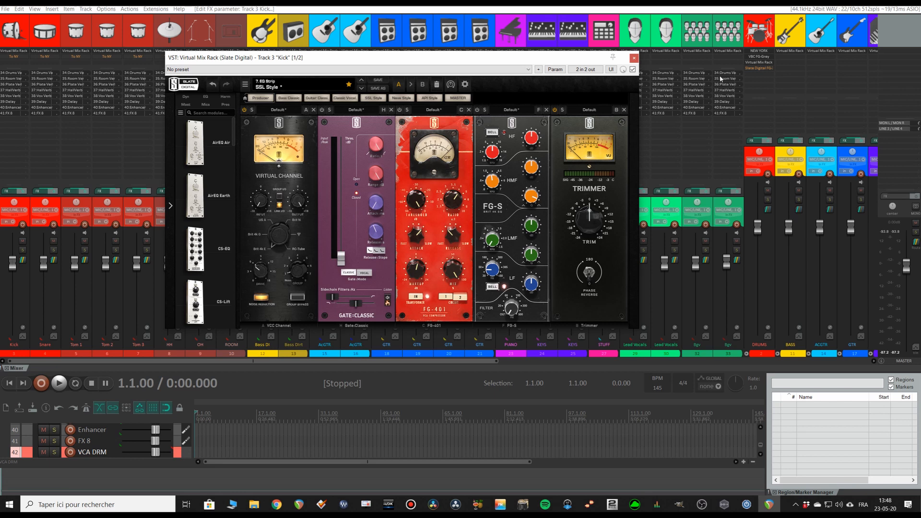
{"action": "left_click", "coordinate": [696, 51]}
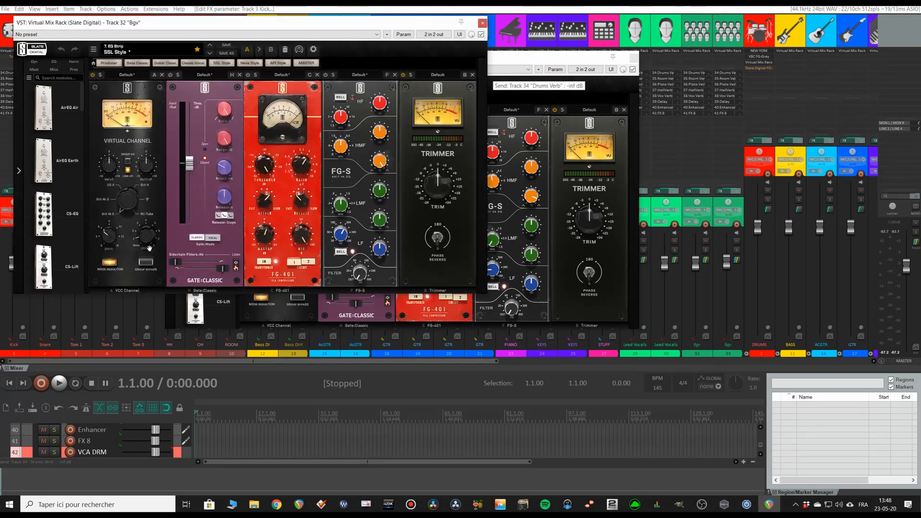
{"action": "left_click_drag", "start_coordinate": [527, 60], "coordinate": [708, 149]}
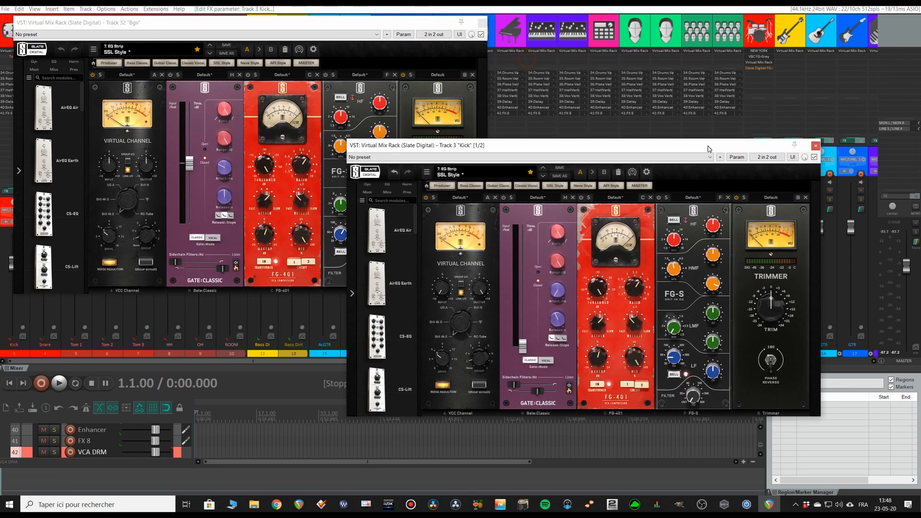
{"action": "left_click_drag", "start_coordinate": [460, 326], "coordinate": [429, 358]}
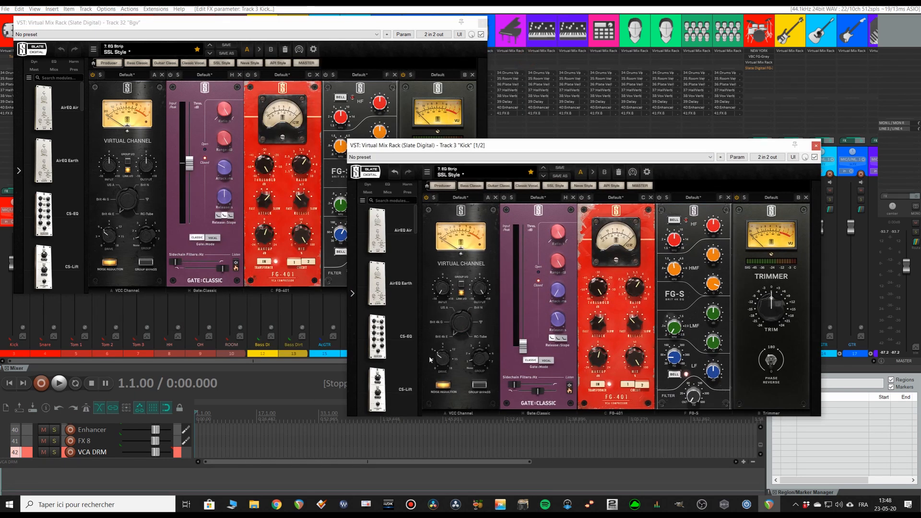
{"action": "left_click", "coordinate": [480, 23]}
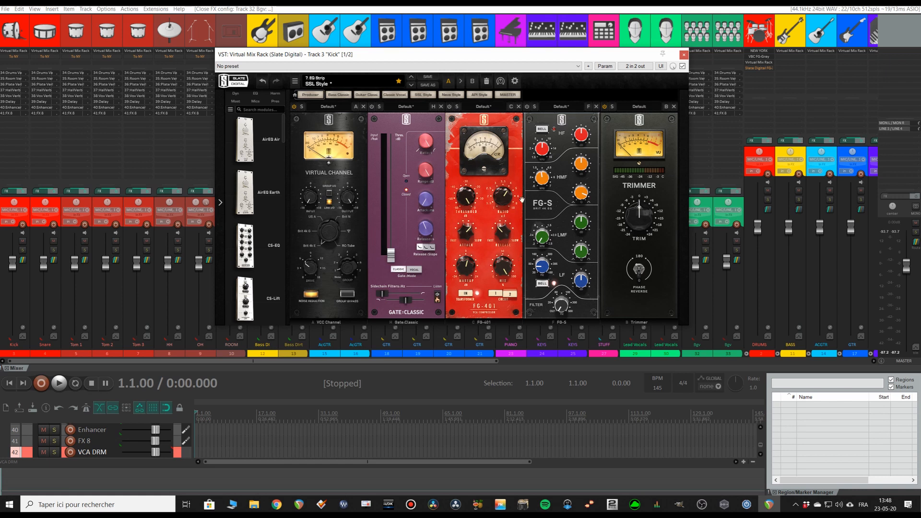
{"action": "mouse_move", "coordinate": [471, 271]}
{"action": "left_click", "coordinate": [683, 54]}
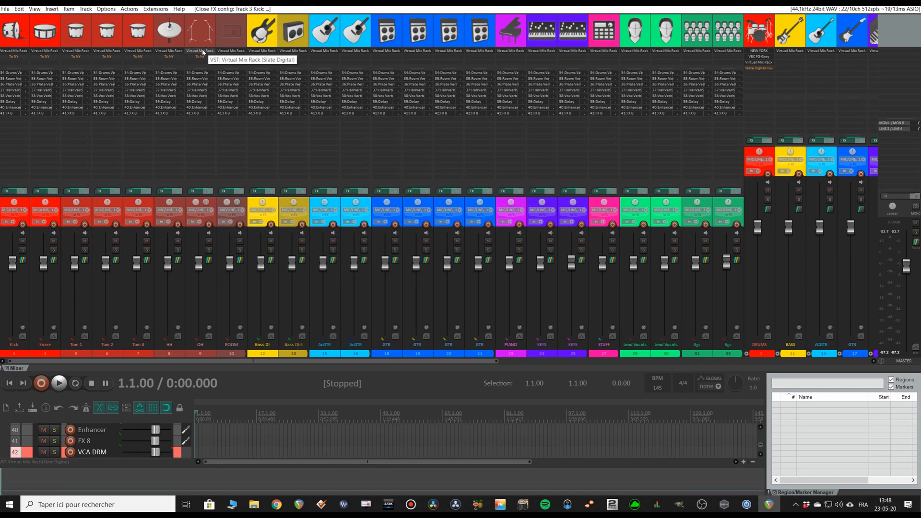
- Examine the Virtual Mix Rack chains of the ROOM, Bass DI, Bass Dirt and first Lead Vocals tracks, closing each window
{"action": "left_click", "coordinate": [231, 51]}
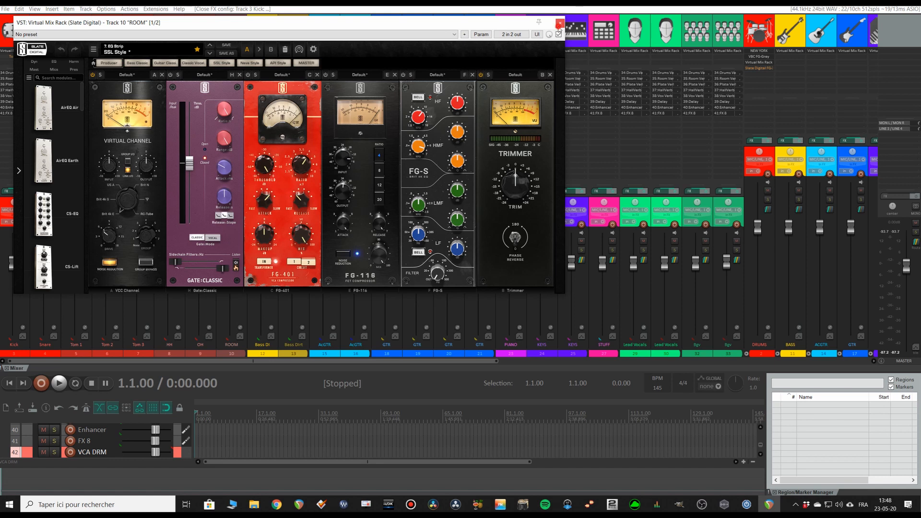
{"action": "left_click", "coordinate": [560, 23]}
{"action": "left_click", "coordinate": [266, 51]}
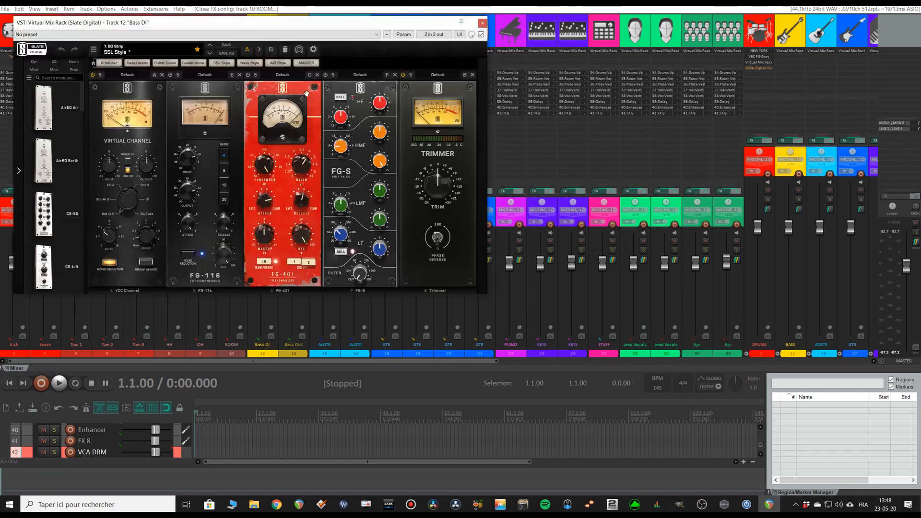
{"action": "left_click", "coordinate": [481, 24]}
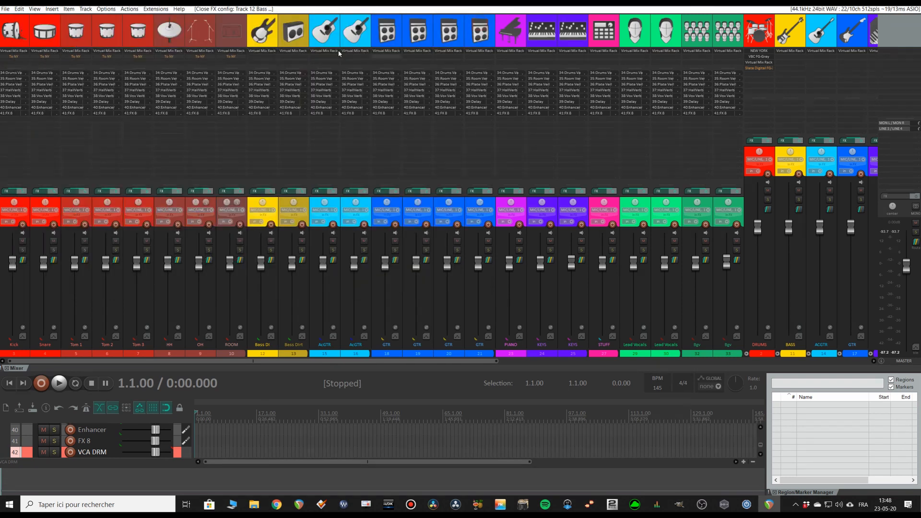
{"action": "left_click", "coordinate": [293, 51]}
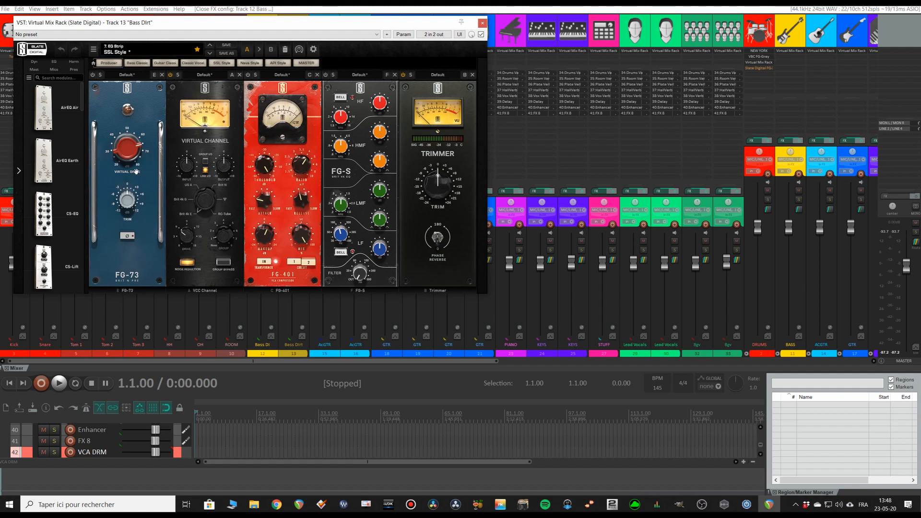
{"action": "left_click", "coordinate": [482, 23]}
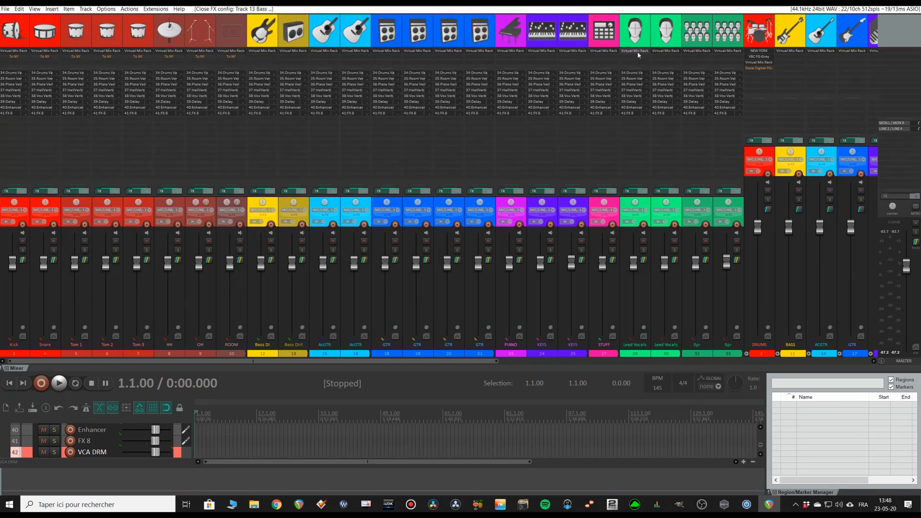
{"action": "left_click", "coordinate": [638, 55]}
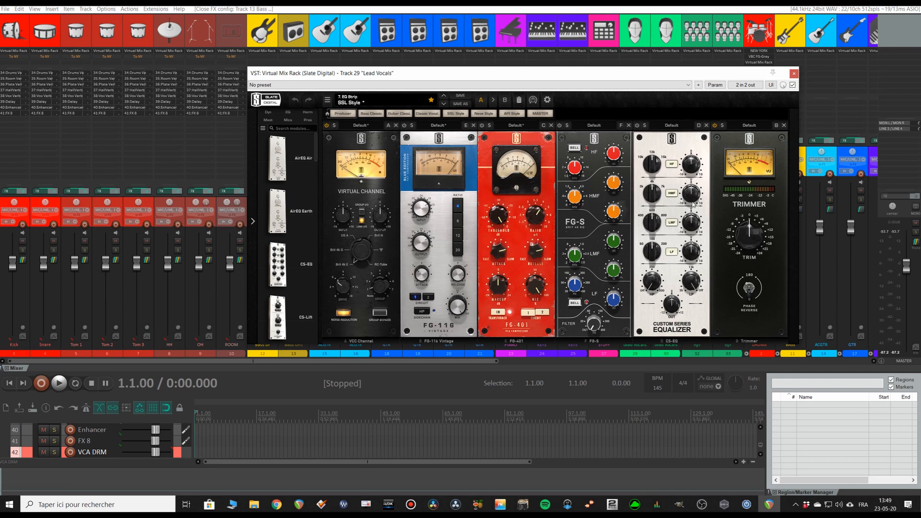
{"action": "left_click", "coordinate": [794, 73]}
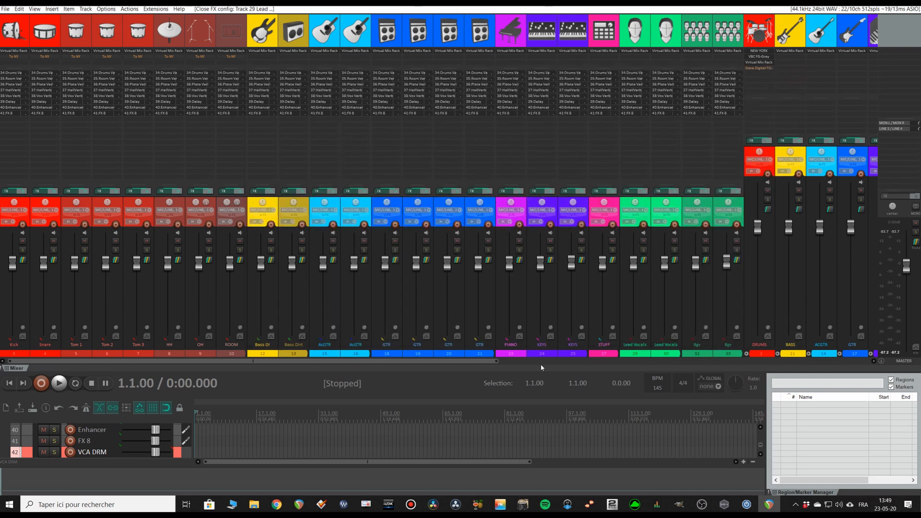
- Examine the NEW YORK, VBC FG-Grey and Virtual Mix Rack plug-ins on the DRUMS folder track, closing each window
{"action": "scroll", "coordinate": [630, 361], "scroll_direction": "right", "scroll_amount": 3}
{"action": "scroll", "coordinate": [630, 360], "scroll_direction": "right", "scroll_amount": 6}
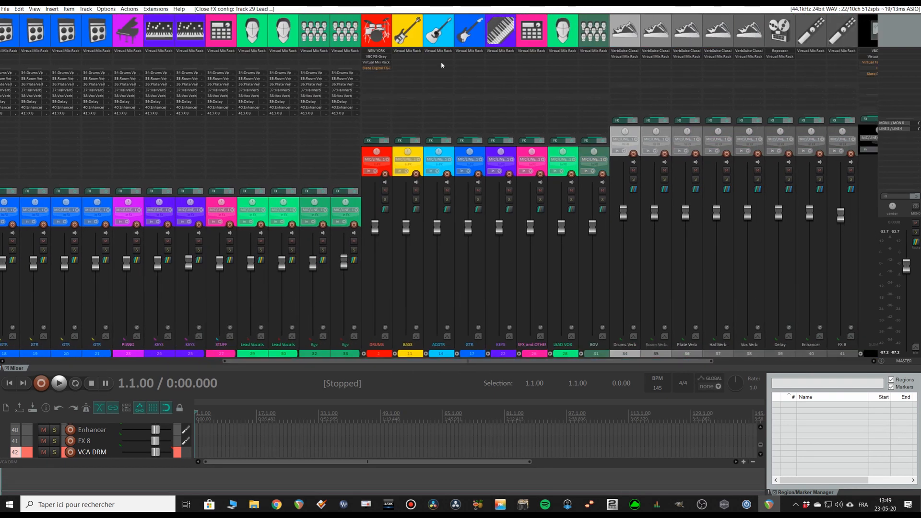
{"action": "left_click", "coordinate": [377, 57]}
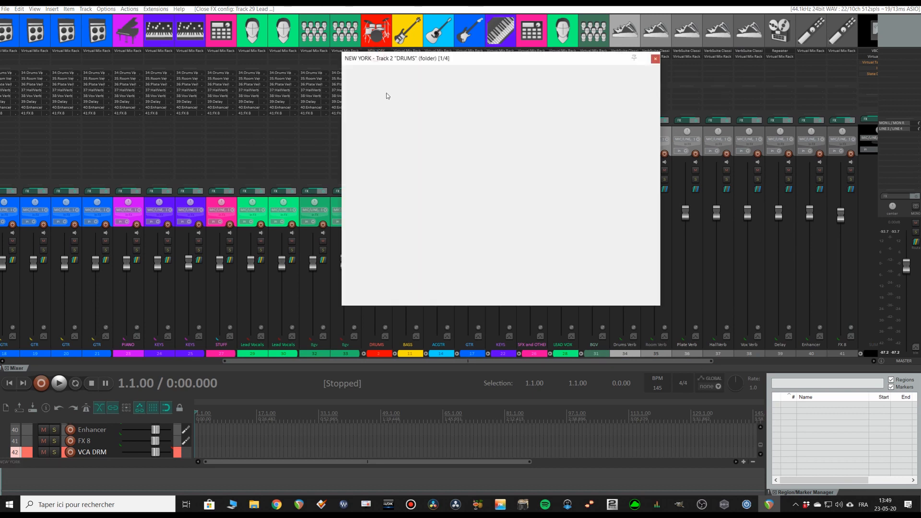
{"action": "left_click_drag", "start_coordinate": [453, 58], "coordinate": [565, 59]}
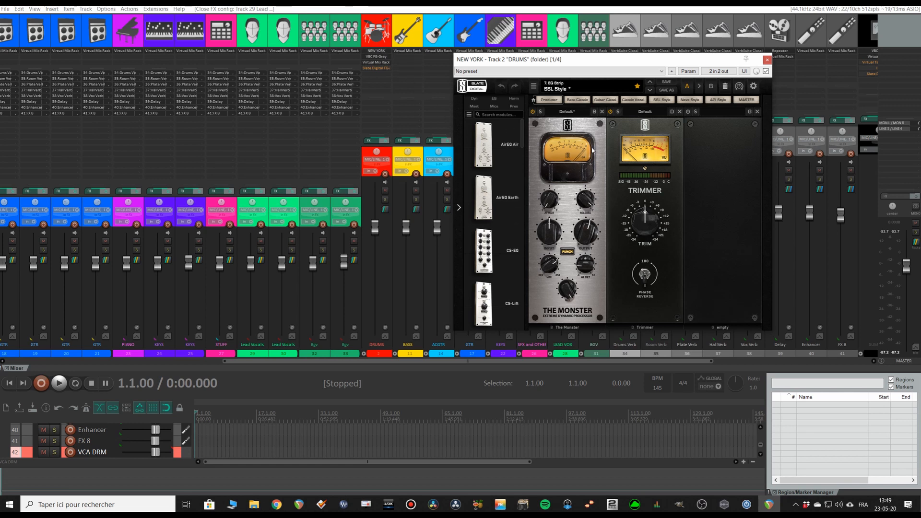
{"action": "left_click", "coordinate": [767, 60]}
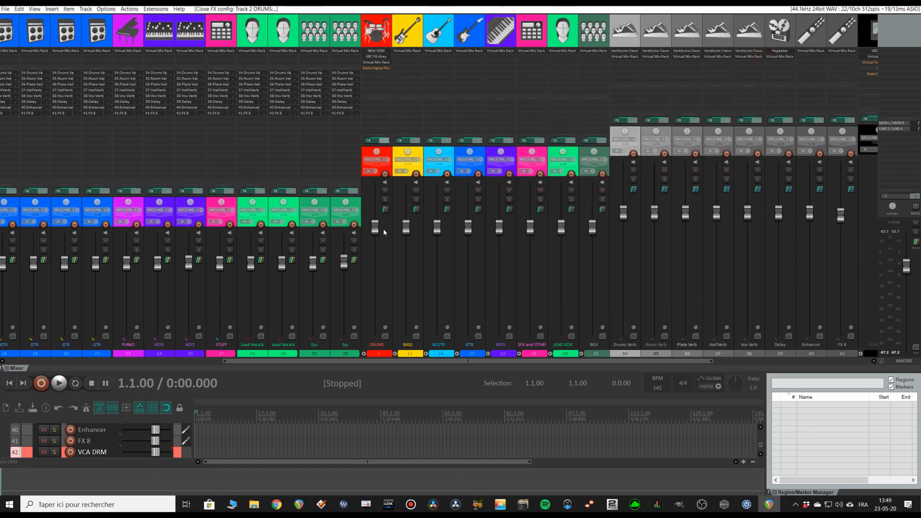
{"action": "left_click", "coordinate": [382, 57]}
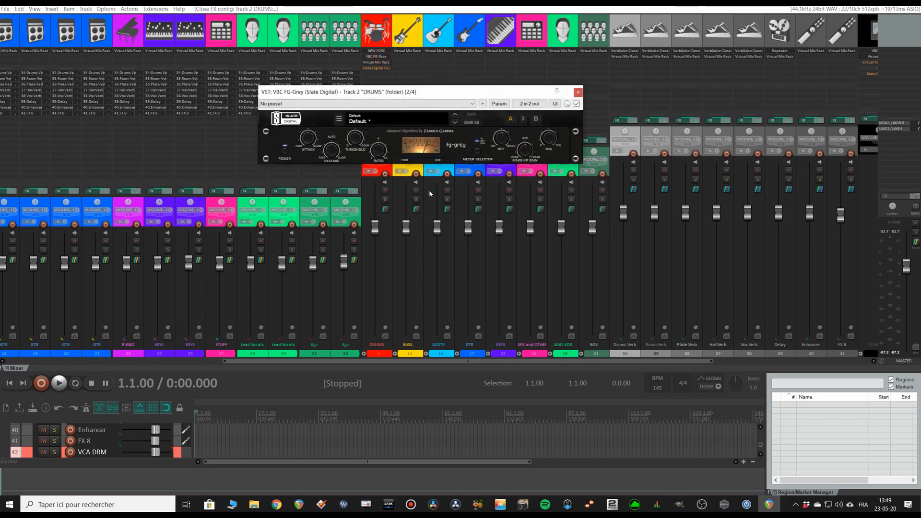
{"action": "left_click", "coordinate": [578, 92]}
{"action": "left_click", "coordinate": [381, 63]}
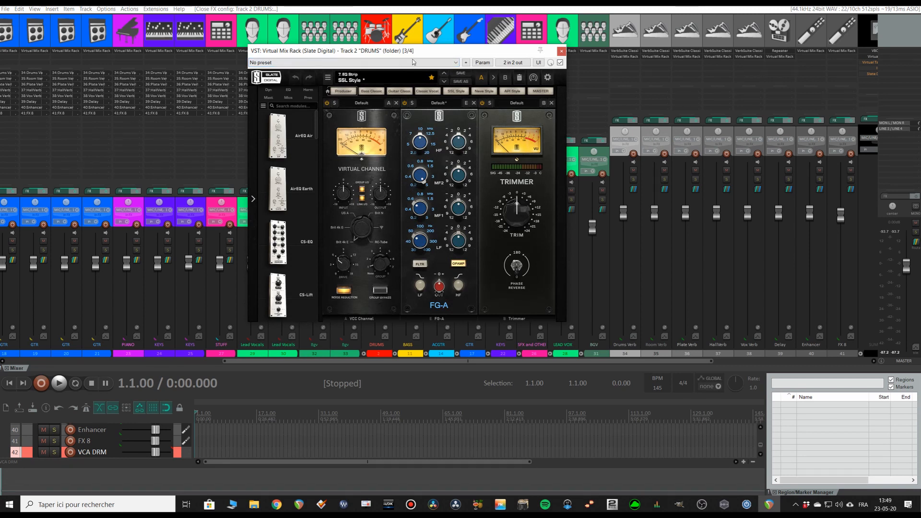
{"action": "left_click_drag", "start_coordinate": [413, 52], "coordinate": [610, 101]}
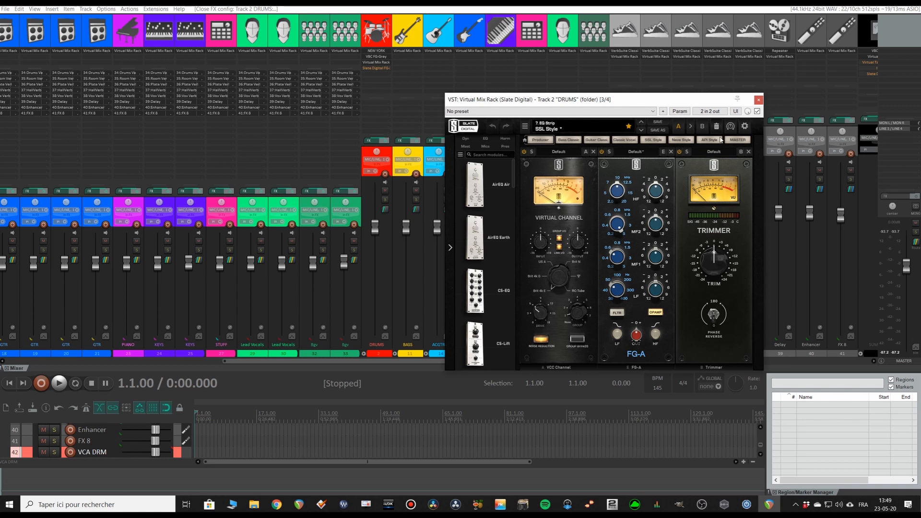
{"action": "left_click", "coordinate": [759, 99]}
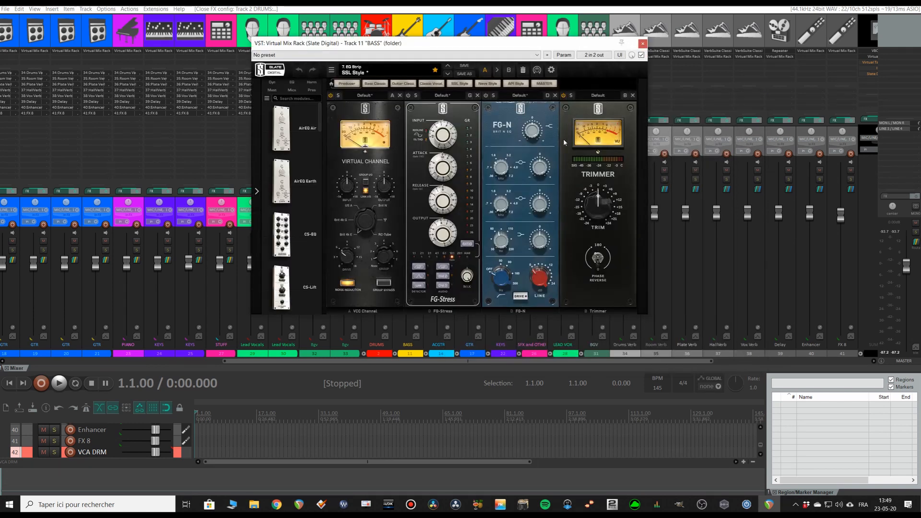
- Examine the Virtual Mix Rack modules on the BASS, ACGTR, GTR and KEYS folder tracks, closing each window
{"action": "left_click", "coordinate": [642, 44]}
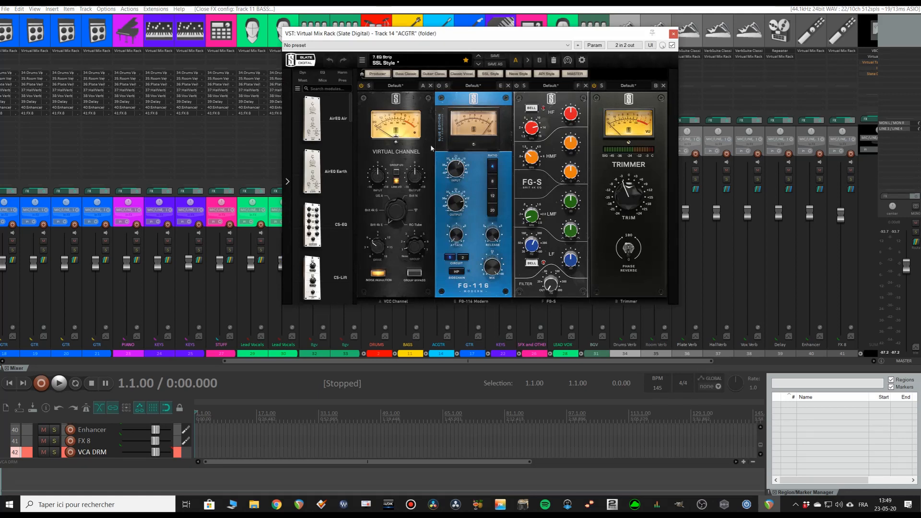
{"action": "left_click", "coordinate": [673, 34]}
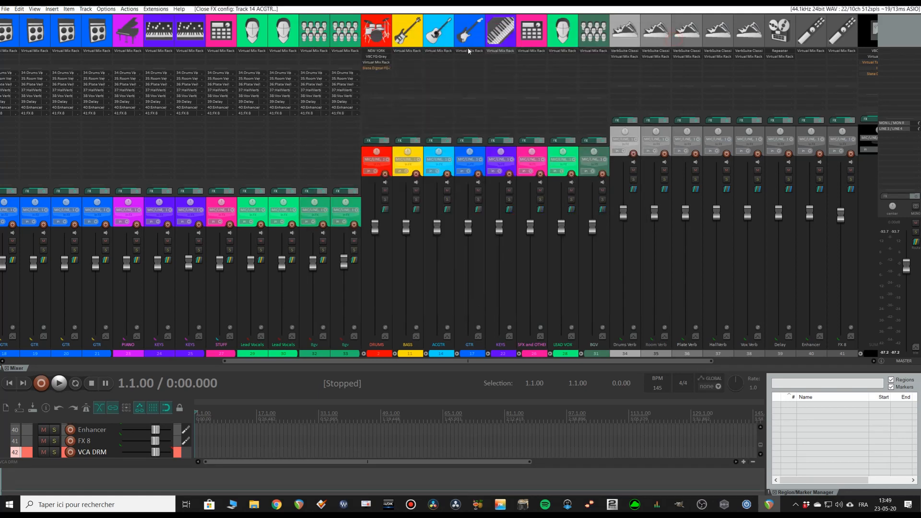
{"action": "left_click", "coordinate": [469, 51]}
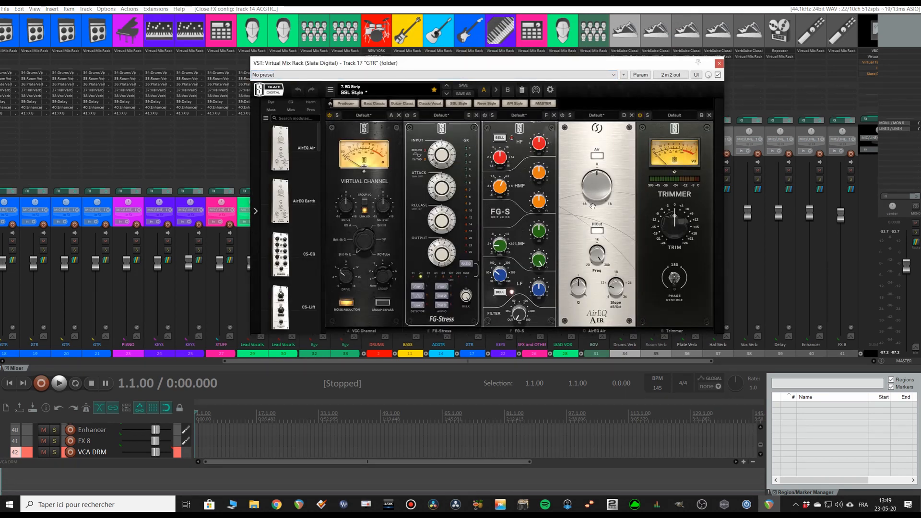
{"action": "left_click", "coordinate": [718, 64]}
{"action": "left_click", "coordinate": [501, 52]}
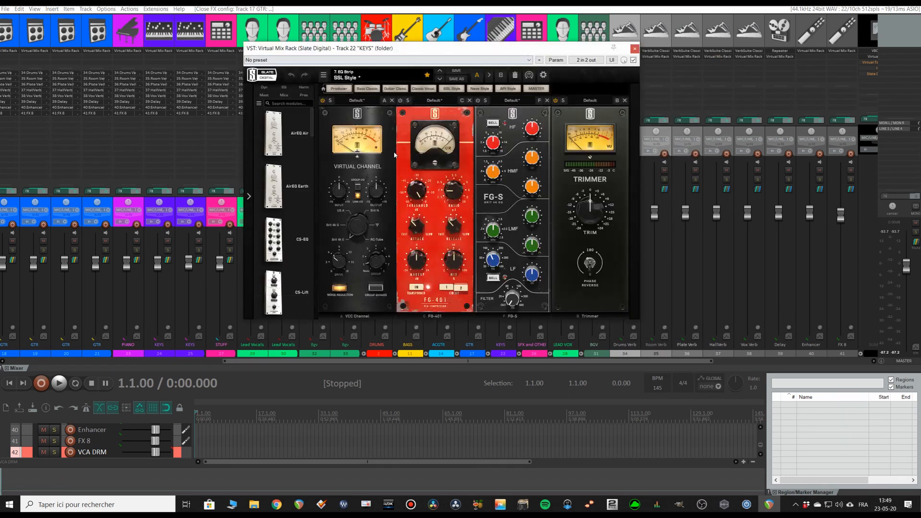
{"action": "left_click", "coordinate": [634, 48]}
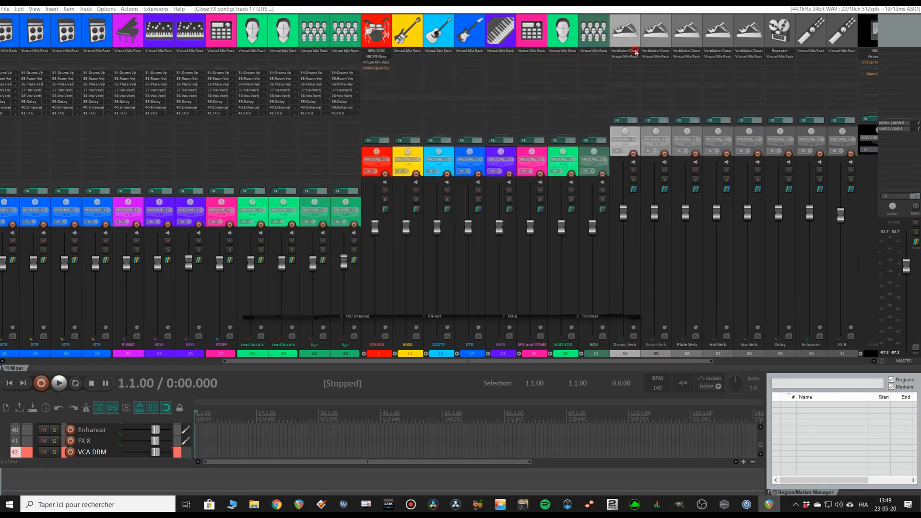
- Examine the Virtual Mix Rack modules on the SFX and OTHERs, LEAD VOX and BGV folder tracks, closing each window
{"action": "left_click", "coordinate": [531, 52]}
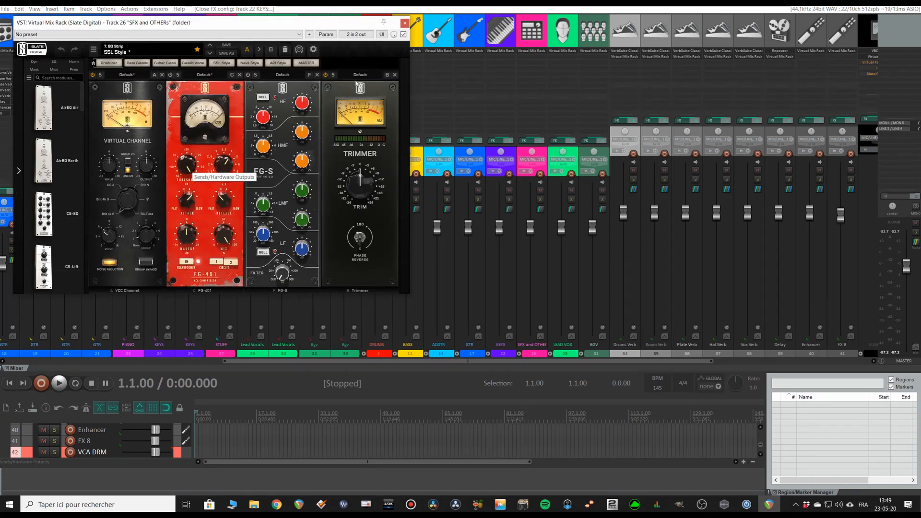
{"action": "left_click", "coordinate": [404, 23]}
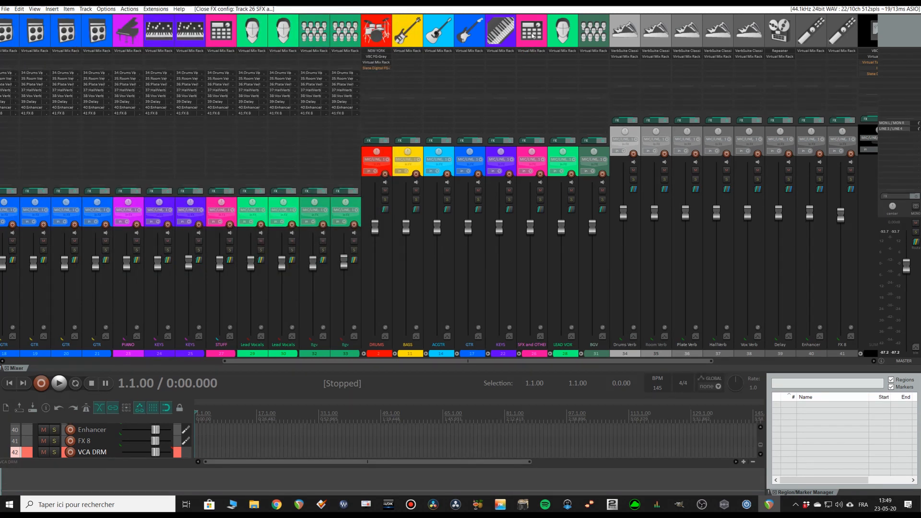
{"action": "left_click", "coordinate": [564, 51]}
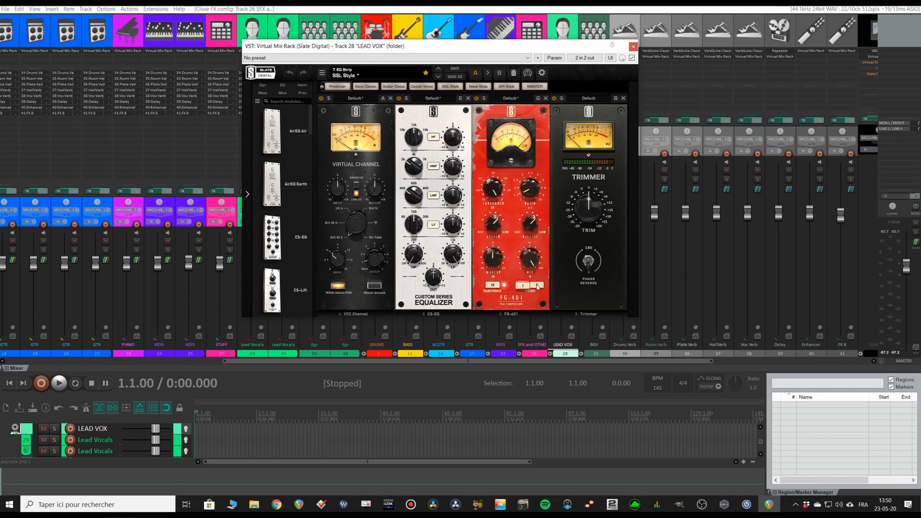
{"action": "left_click", "coordinate": [632, 47]}
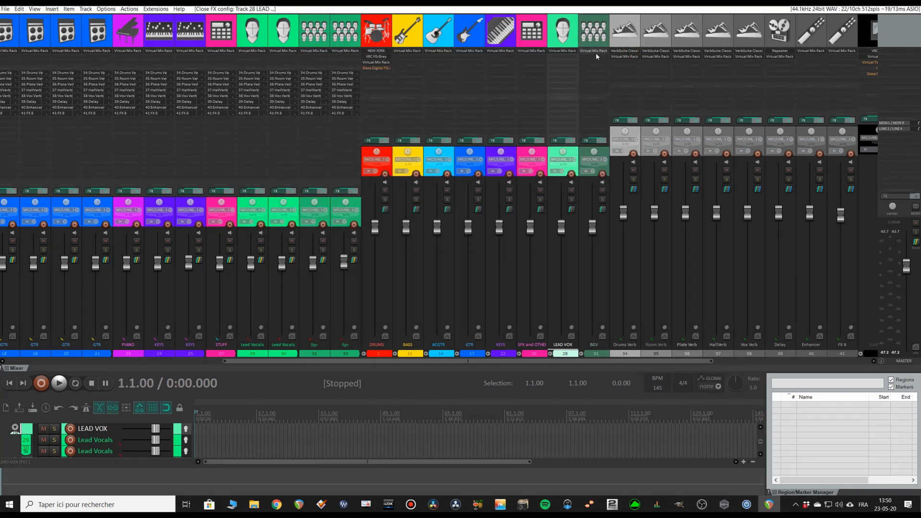
{"action": "left_click", "coordinate": [595, 51]}
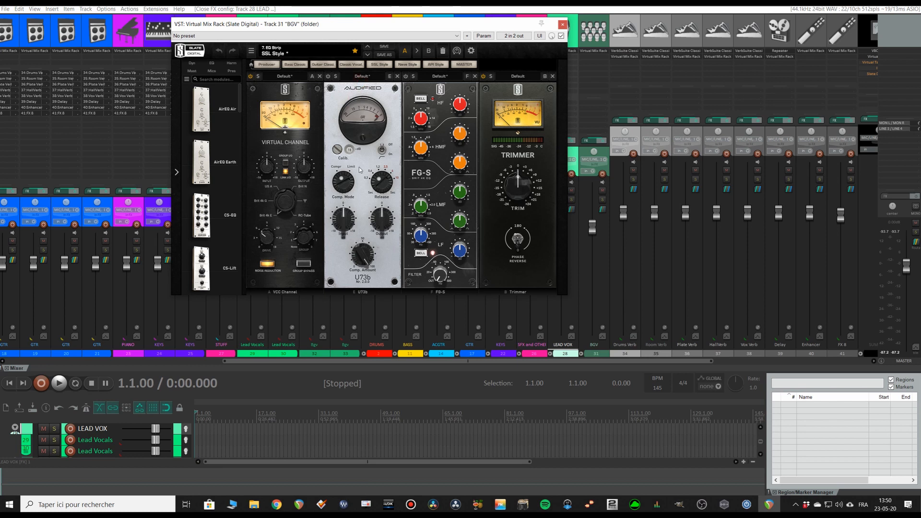
{"action": "left_click", "coordinate": [562, 24]}
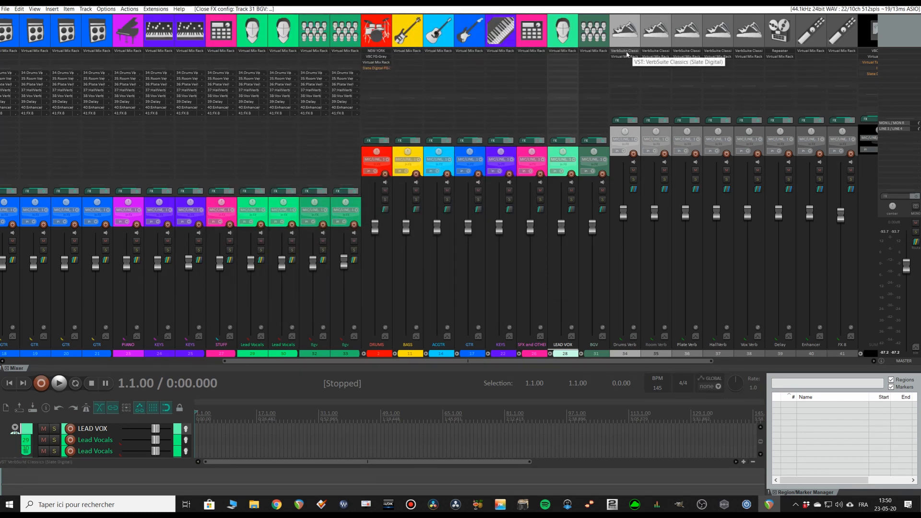
- Examine VerbSuite Classics and Virtual Mix Rack on the Drums Verb track and VerbSuite Classics on Room Verb, closing each window
{"action": "left_click", "coordinate": [626, 54]}
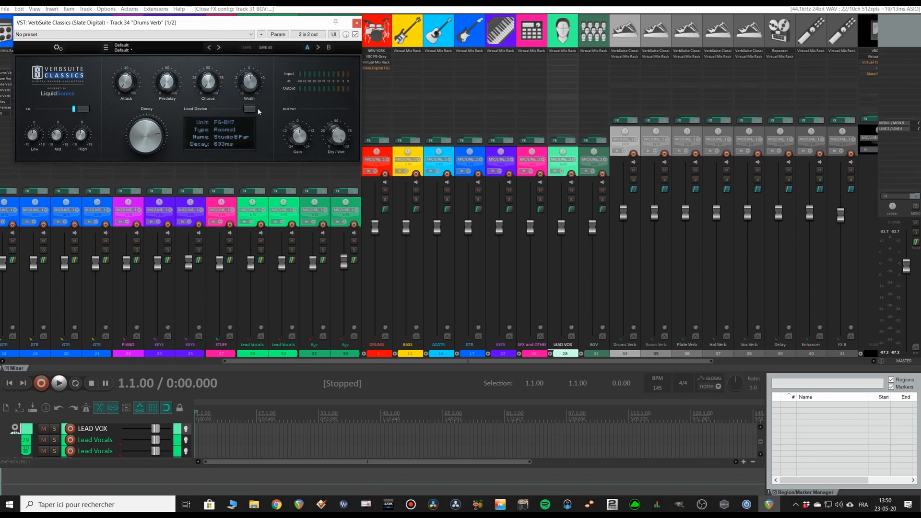
{"action": "left_click", "coordinate": [358, 24]}
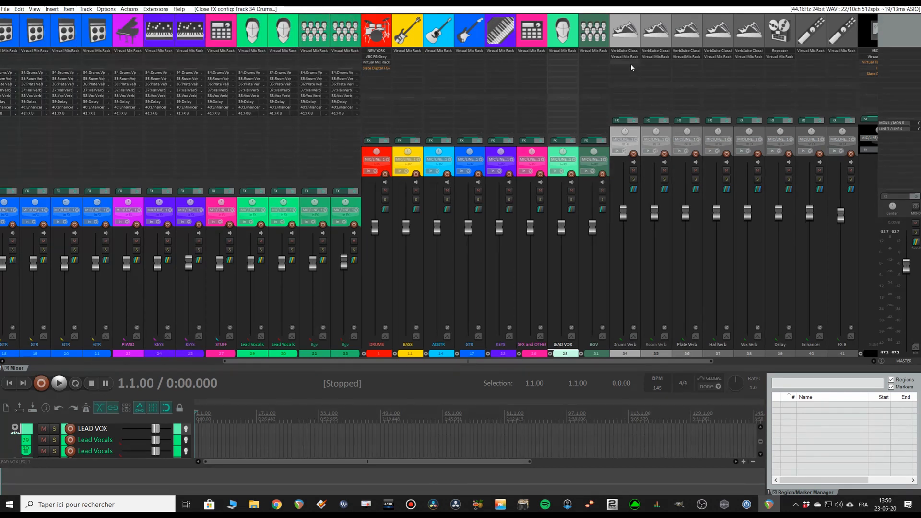
{"action": "left_click", "coordinate": [627, 57]}
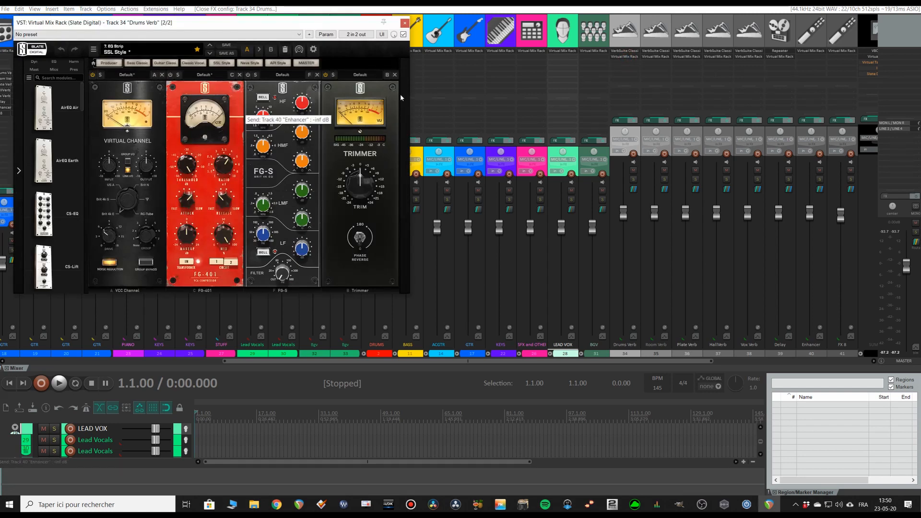
{"action": "left_click", "coordinate": [405, 23]}
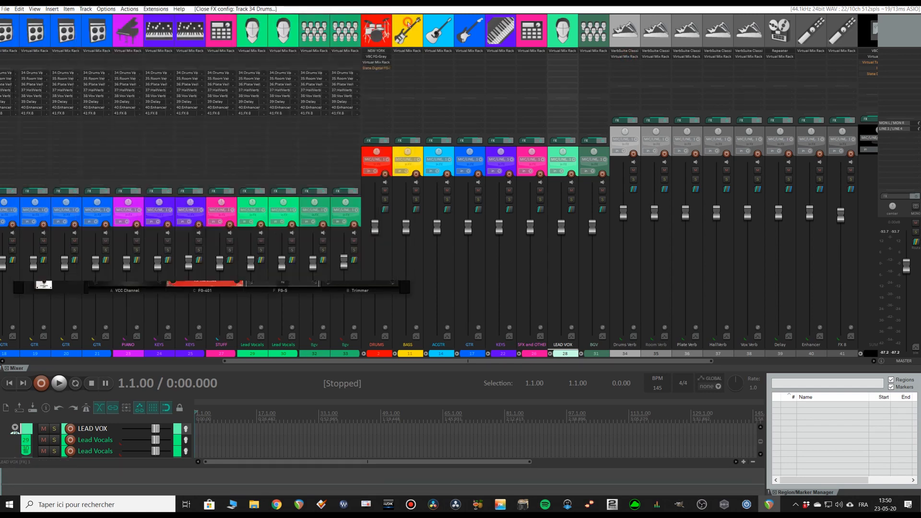
{"action": "left_click", "coordinate": [656, 52]}
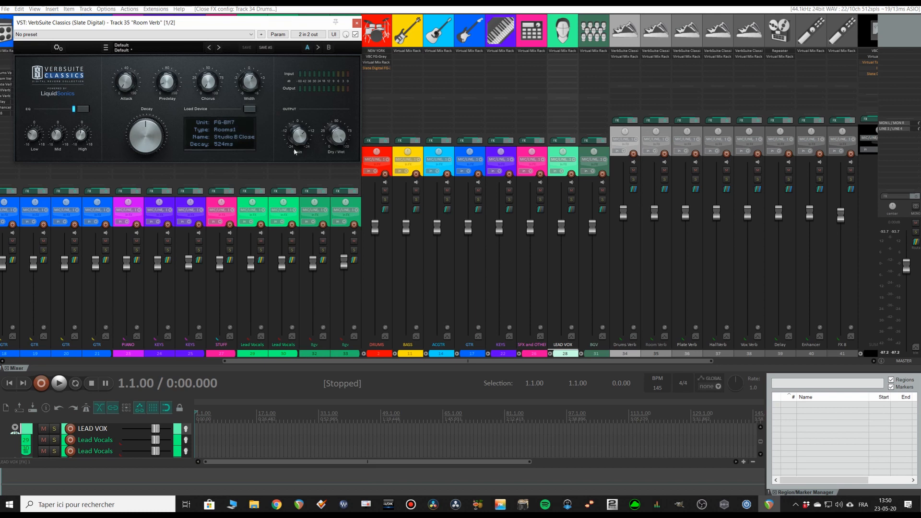
{"action": "left_click", "coordinate": [357, 24]}
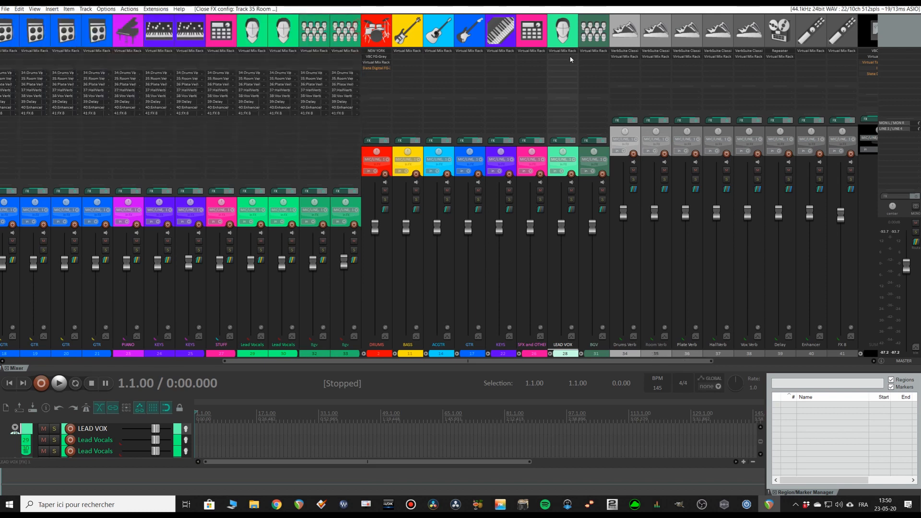
- Examine VerbSuite Classics and Virtual Mix Rack on the Plate Verb track and VerbSuite Classics on HallVerb, closing each window
{"action": "left_click", "coordinate": [686, 51]}
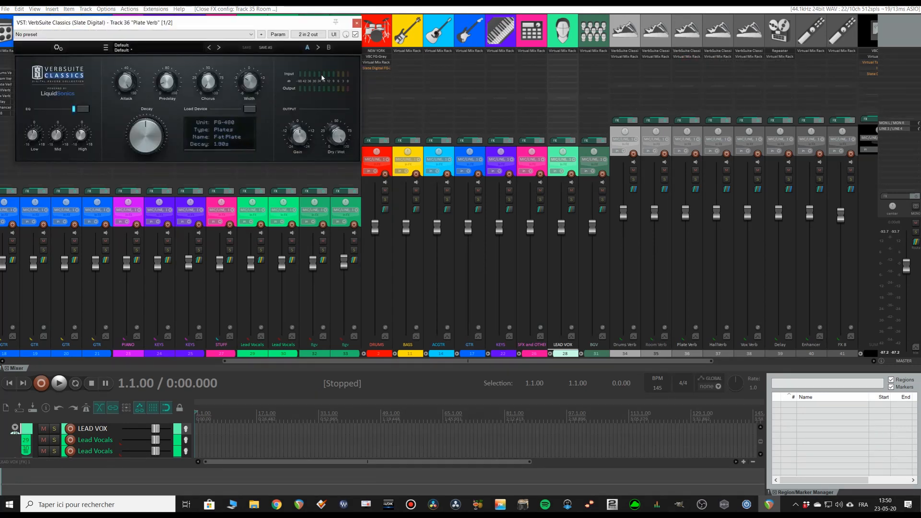
{"action": "left_click", "coordinate": [357, 23]}
{"action": "left_click", "coordinate": [684, 57]}
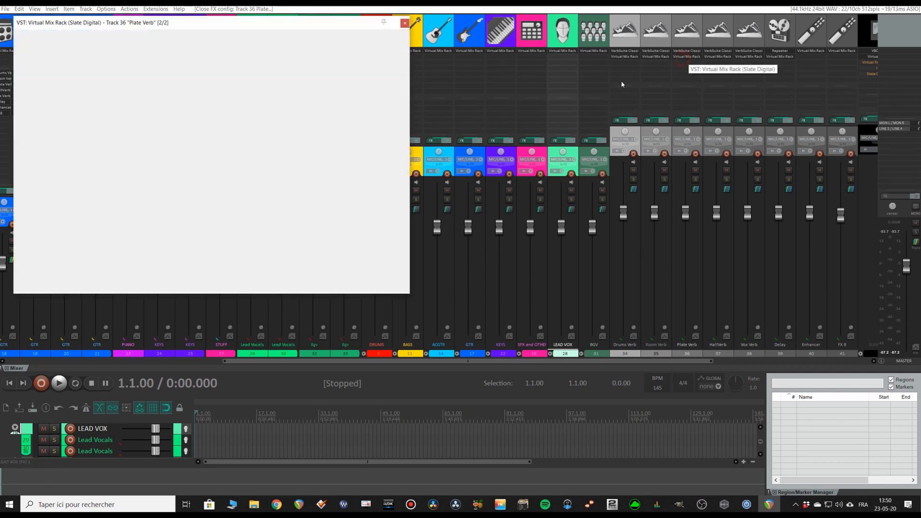
{"action": "left_click", "coordinate": [406, 23]}
{"action": "left_click", "coordinate": [718, 51]}
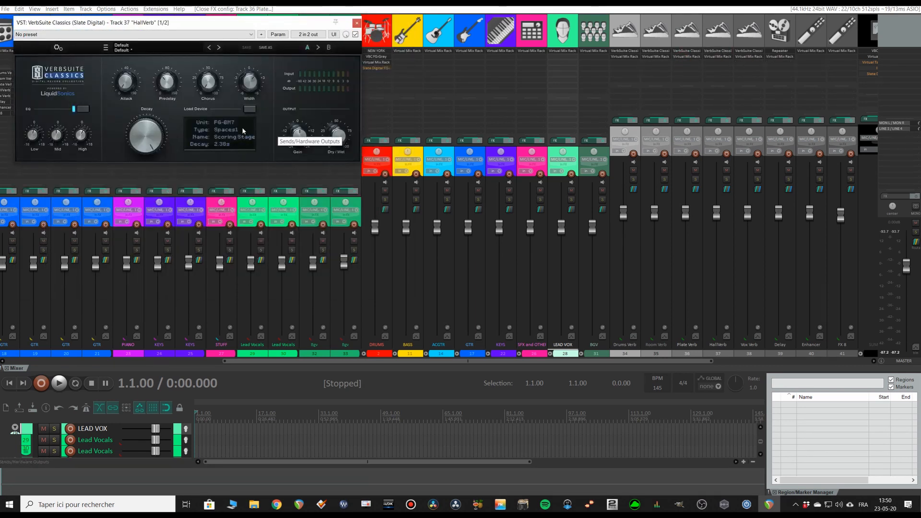
{"action": "left_click", "coordinate": [357, 22]}
- Examine the Vox Verb track's VerbSuite Classics predelay, the Delay track's Repeater and the Enhancer track's Virtual Mix Rack, closing each window
{"action": "left_click", "coordinate": [750, 51]}
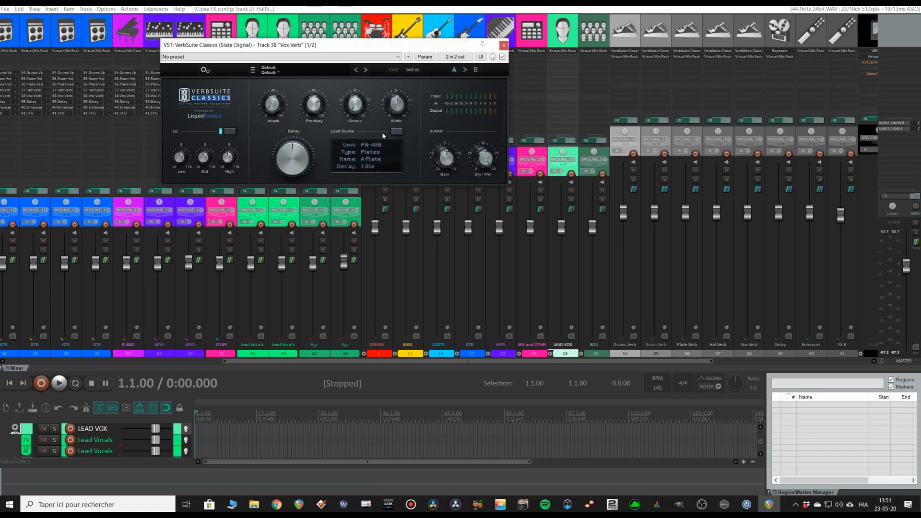
{"action": "mouse_move", "coordinate": [316, 108]}
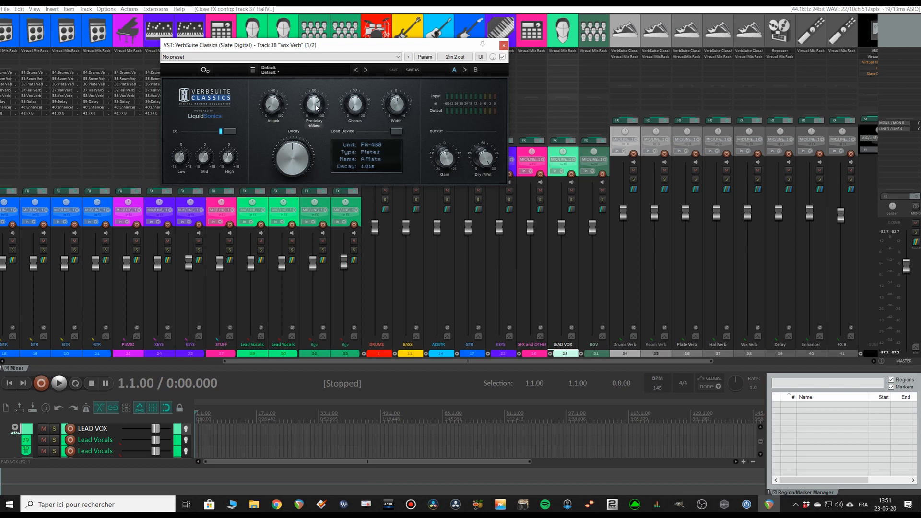
{"action": "left_click", "coordinate": [503, 45]}
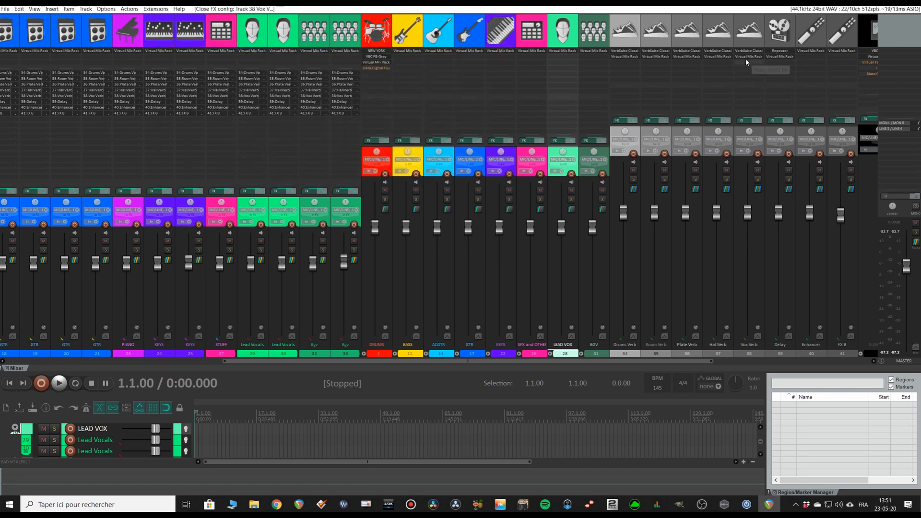
{"action": "left_click", "coordinate": [746, 56]}
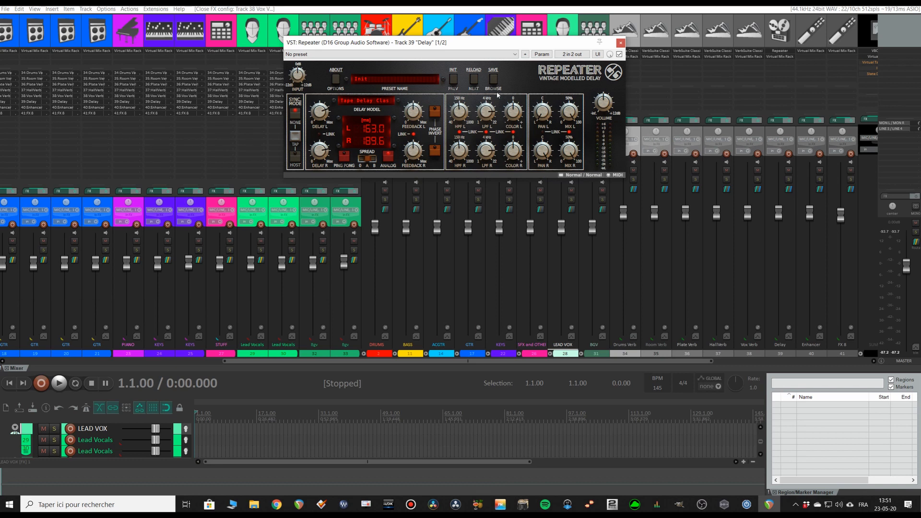
{"action": "left_click", "coordinate": [620, 42]}
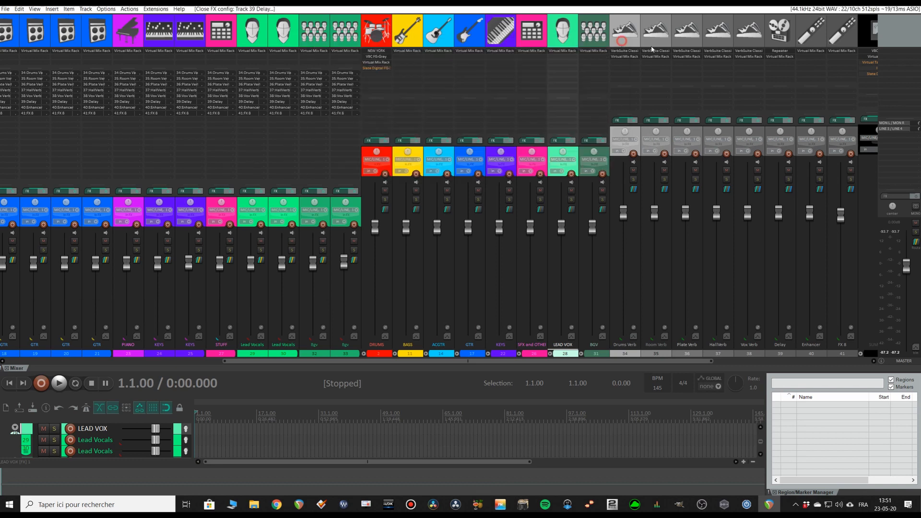
{"action": "left_click", "coordinate": [801, 51]}
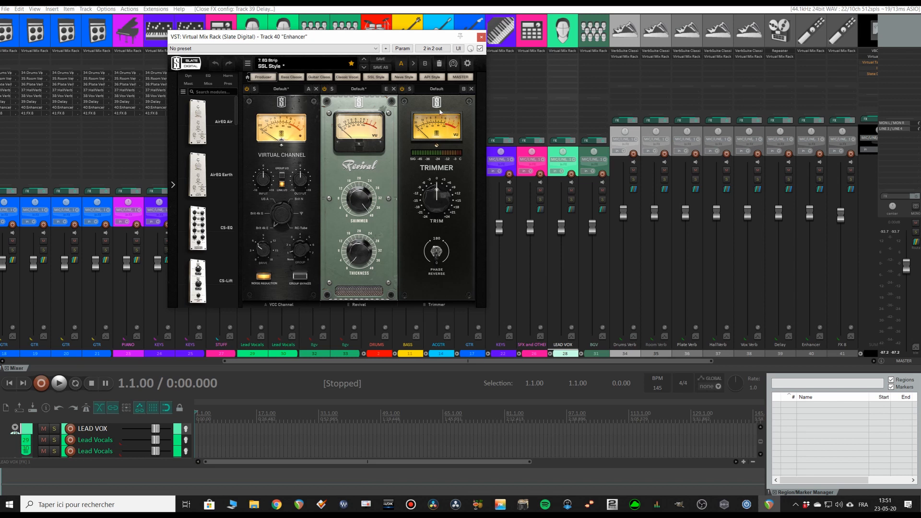
{"action": "left_click", "coordinate": [480, 37]}
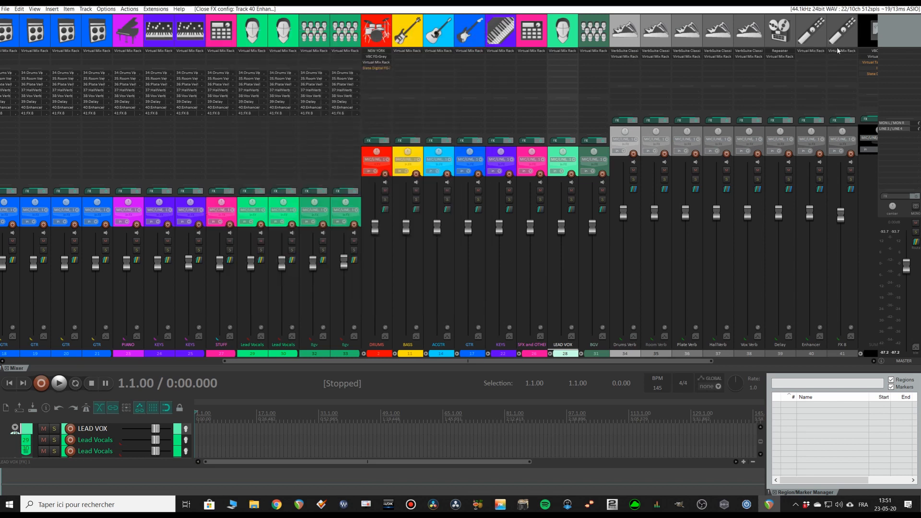
- Examine VBC FG-Red and the Virtual Mix Rack modules on the SUMMING track, closing each window
{"action": "left_click_drag", "start_coordinate": [627, 360], "coordinate": [816, 358]}
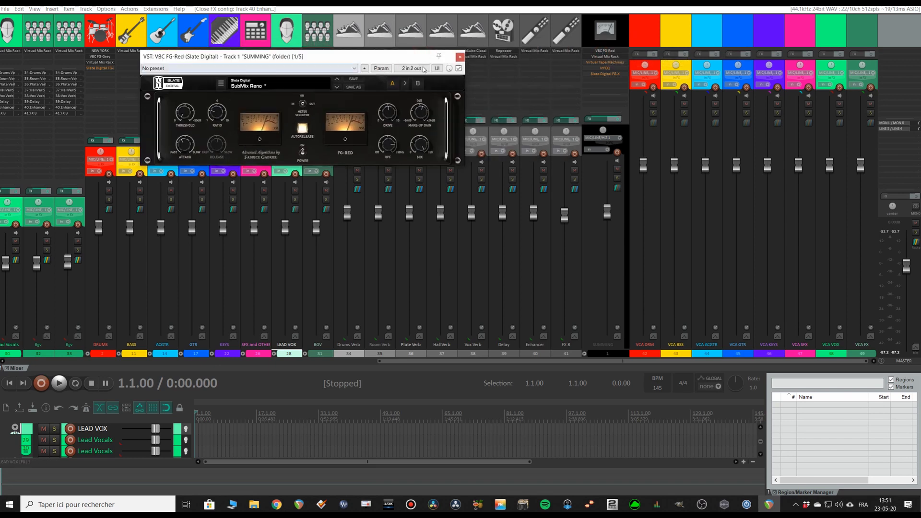
{"action": "left_click", "coordinate": [460, 56]}
{"action": "left_click", "coordinate": [607, 57]}
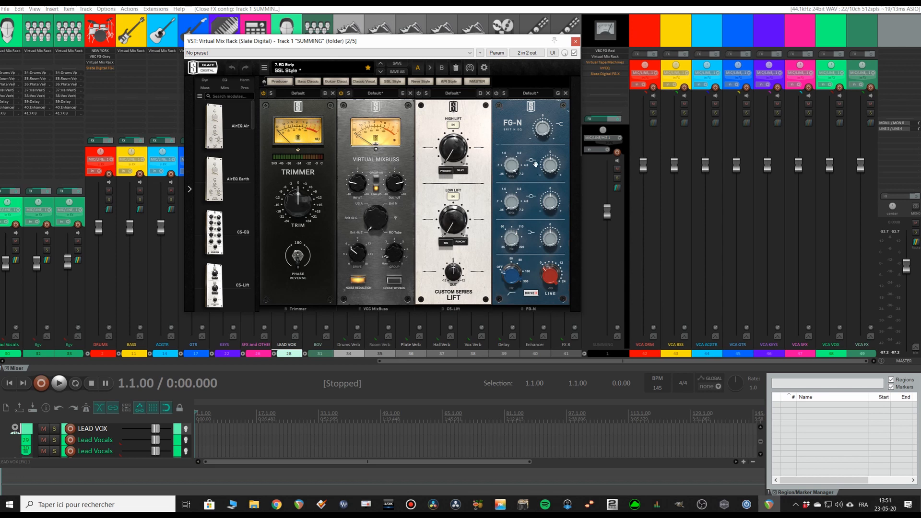
{"action": "left_click", "coordinate": [575, 41]}
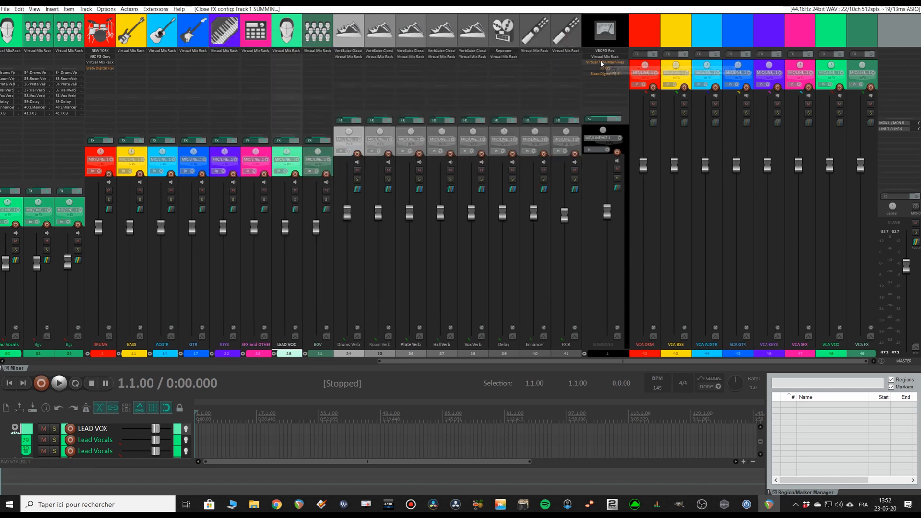
- Examine the SUMMING track's Virtual Tape Machines, Infinity EQ and Slate Digital FG-X plug-ins, closing each window
{"action": "left_click", "coordinate": [602, 64]}
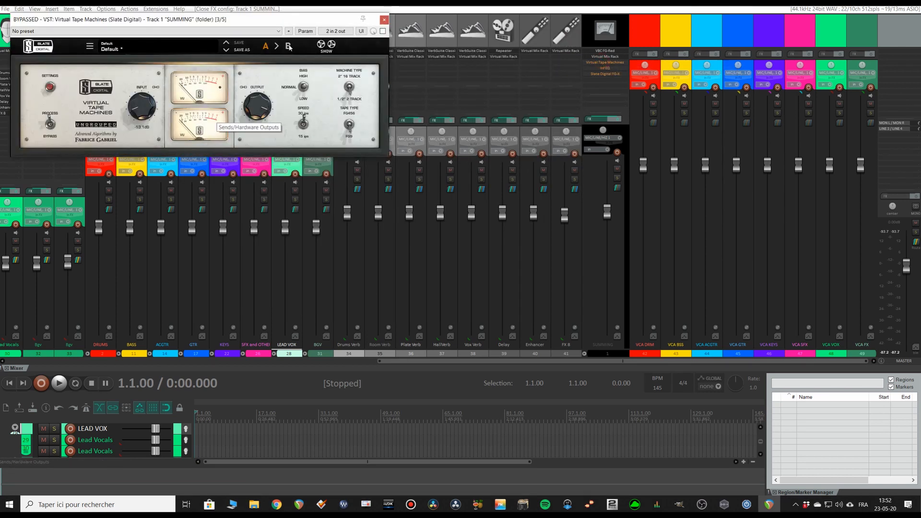
{"action": "left_click", "coordinate": [600, 64]}
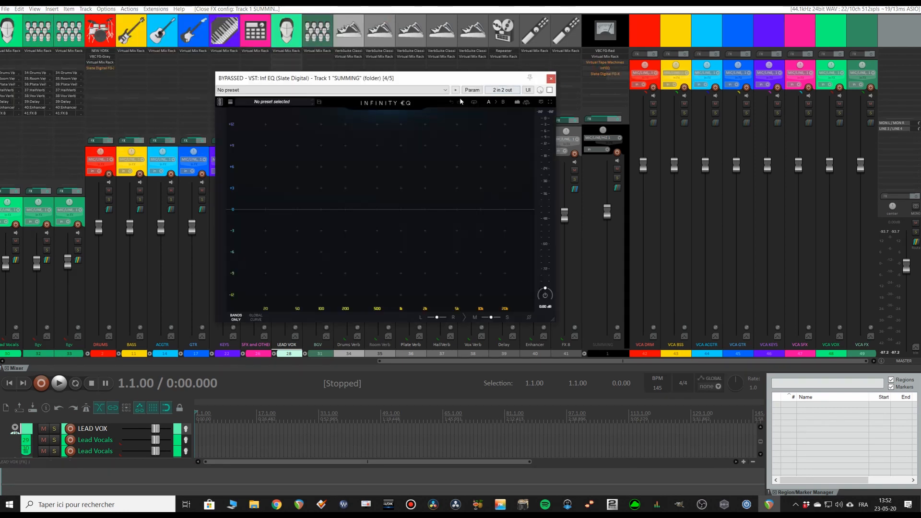
{"action": "left_click", "coordinate": [550, 78]}
{"action": "left_click", "coordinate": [605, 73]}
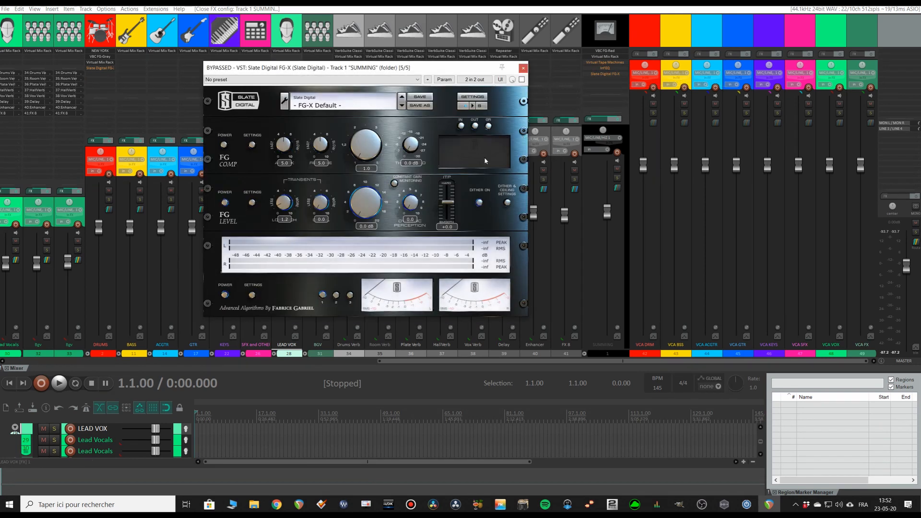
{"action": "left_click", "coordinate": [523, 69]}
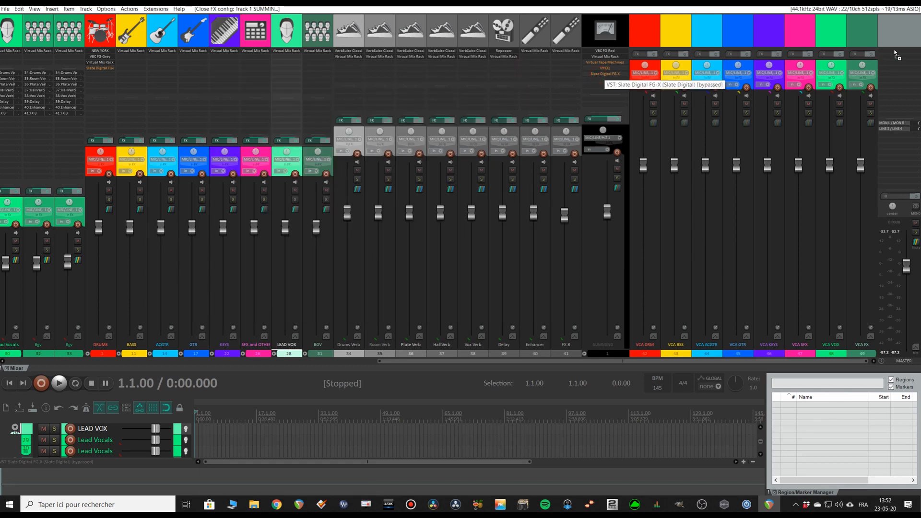
- Move the Slate Digital FG-X plug-in from the SUMMING track to the master track
{"action": "left_click_drag", "start_coordinate": [895, 54], "coordinate": [895, 54]}
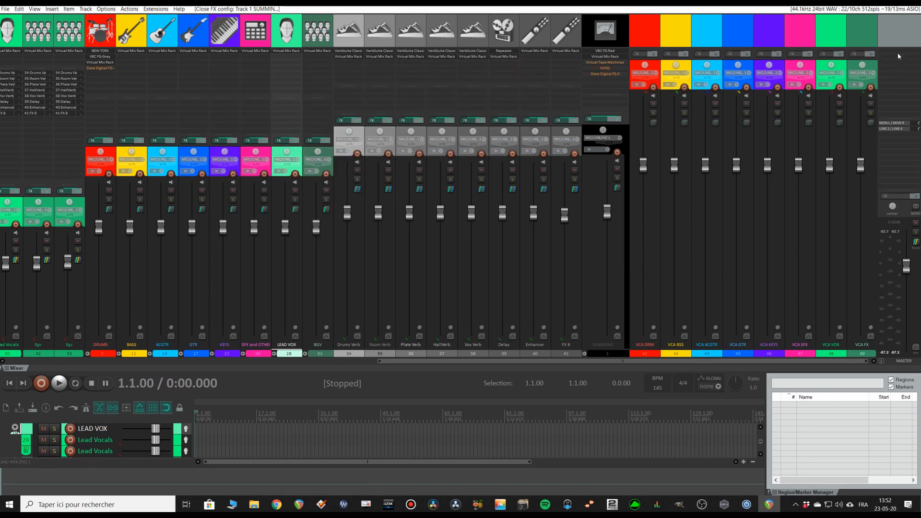
{"action": "left_click", "coordinate": [608, 75], "text": "alt"}
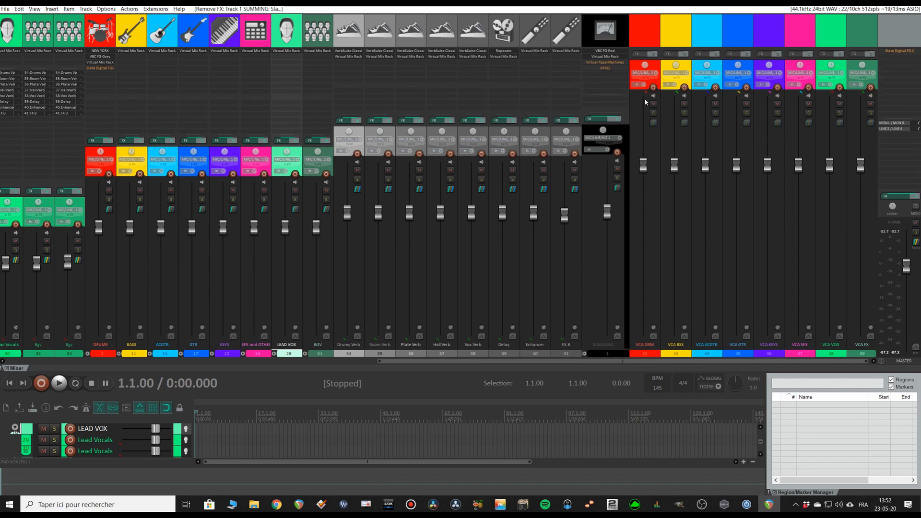
{"action": "left_click", "coordinate": [624, 131]}
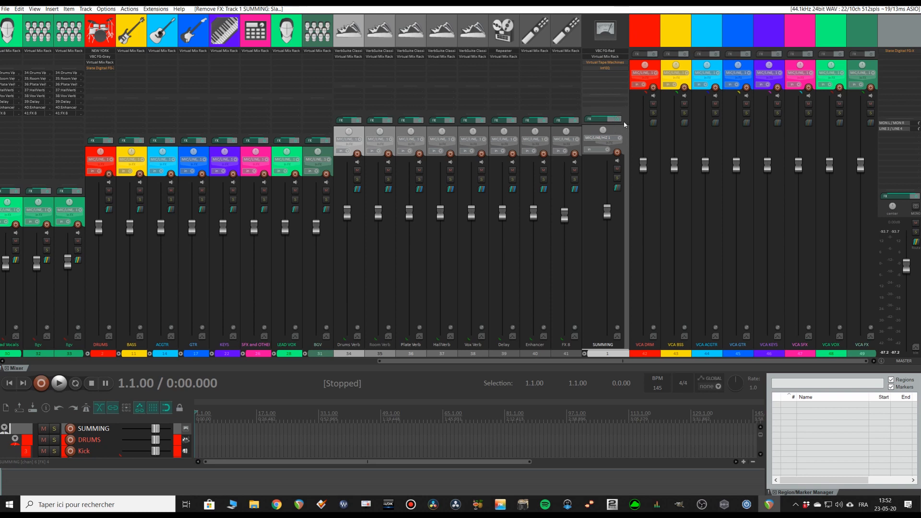
{"action": "left_click", "coordinate": [906, 37]}
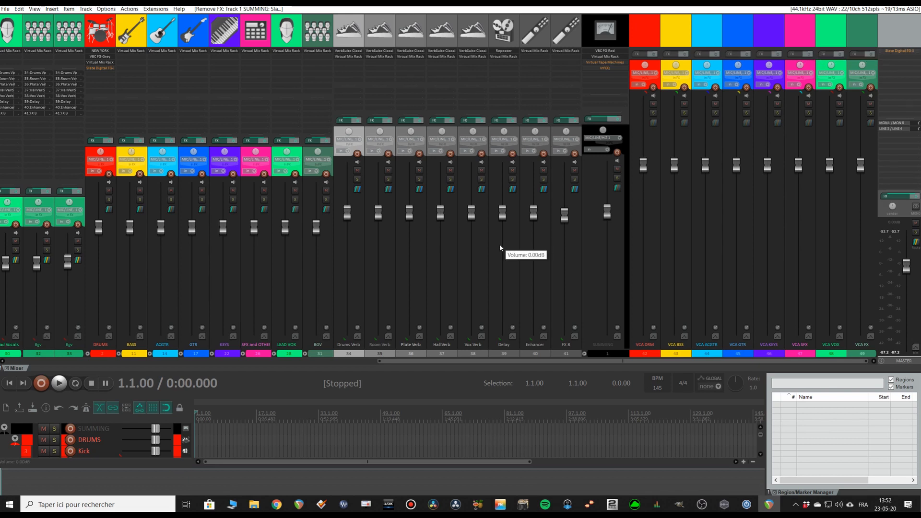
- Hide the mixer and review the full track list from SUMMING down to VCA FX
{"action": "key", "text": "ctrl+m"}
{"action": "scroll", "coordinate": [217, 173], "scroll_direction": "down", "scroll_amount": 6}
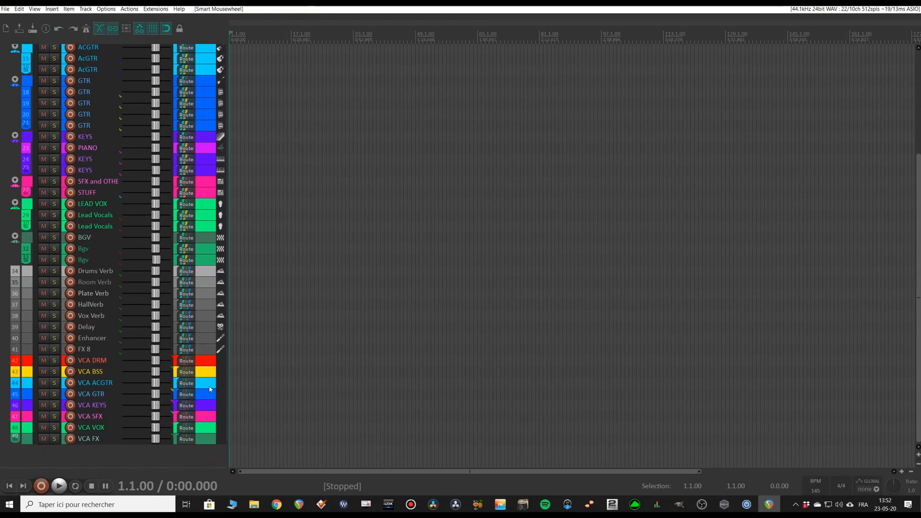
{"action": "scroll", "coordinate": [210, 389], "scroll_direction": "up", "scroll_amount": 6}
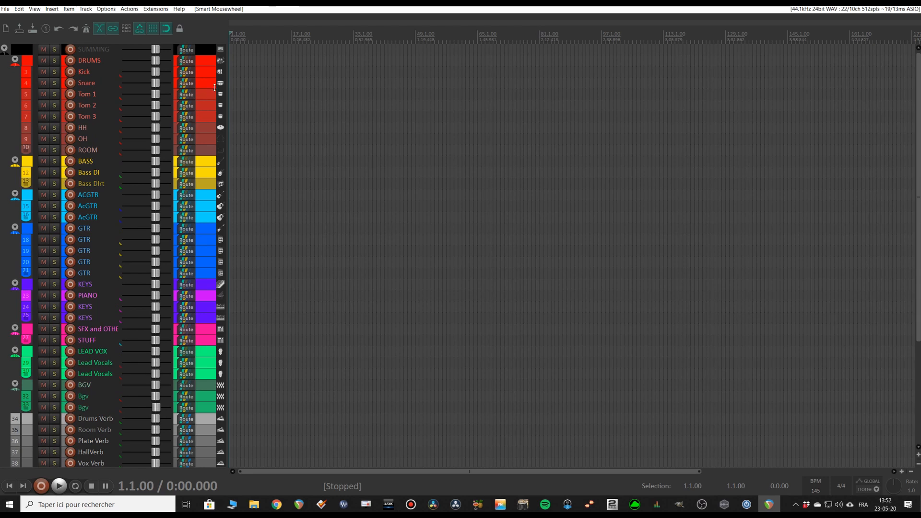
- Select the drum source tracks Kick through ROOM, plus Bass DI and Bass Dirt
{"action": "left_click", "coordinate": [207, 75]}
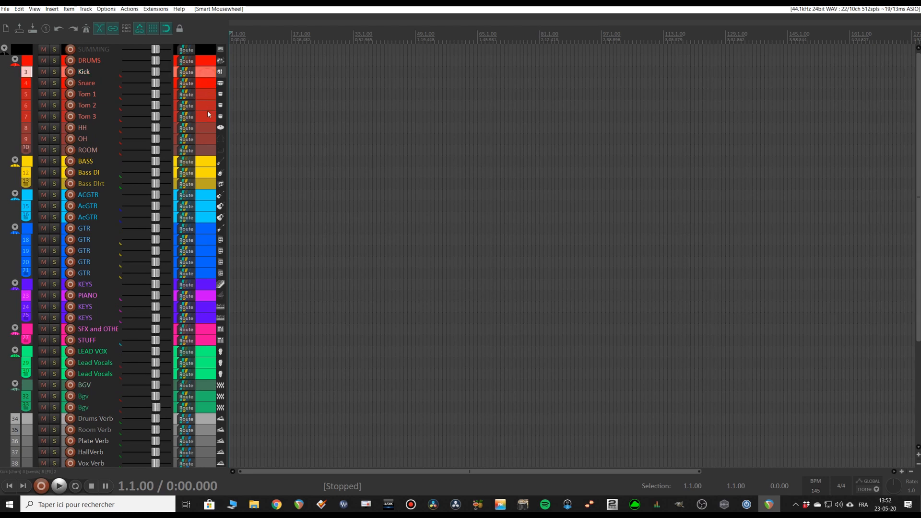
{"action": "left_click", "coordinate": [208, 151], "text": "shift"}
{"action": "left_click", "coordinate": [208, 174], "text": "ctrl"}
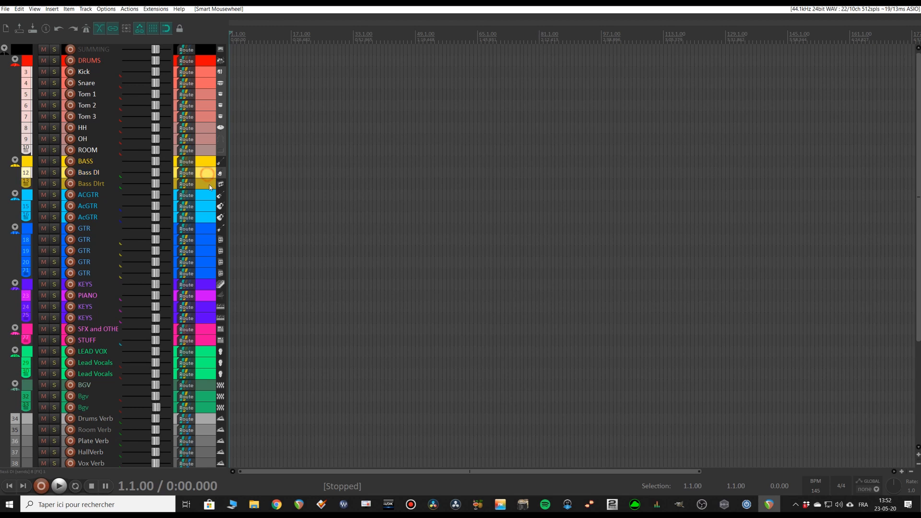
{"action": "left_click", "coordinate": [207, 185], "text": "ctrl"}
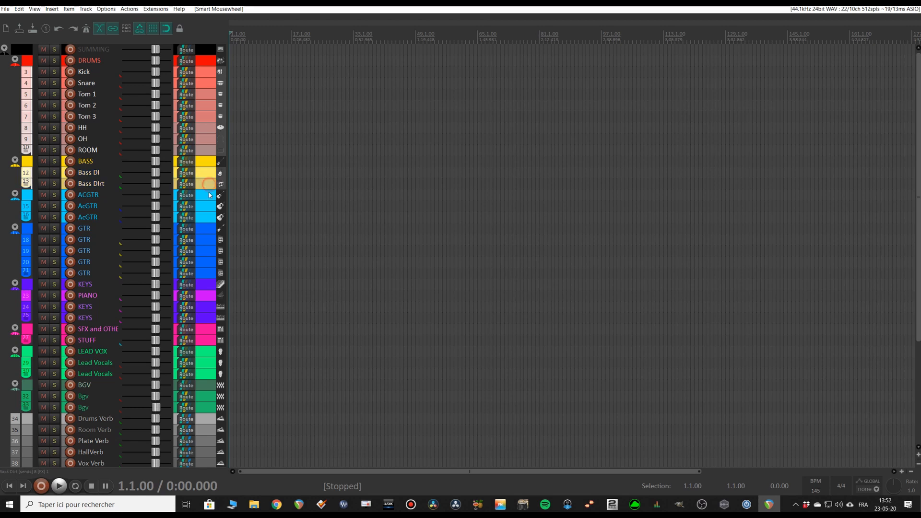
{"action": "left_click", "coordinate": [204, 162]}
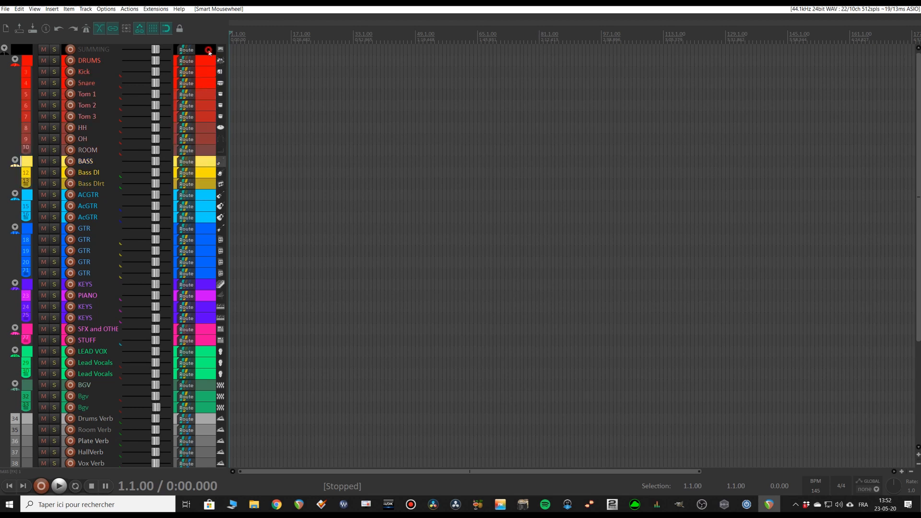
- Select the SUMMING track and the DRUMS, BASS, ACGTR, GTR, KEYS, SFX and OTHERs, LEAD VOX and BGV folder tracks together
{"action": "left_click", "coordinate": [206, 50]}
{"action": "left_click", "coordinate": [207, 60], "text": "shift"}
{"action": "left_click", "coordinate": [204, 162], "text": "ctrl"}
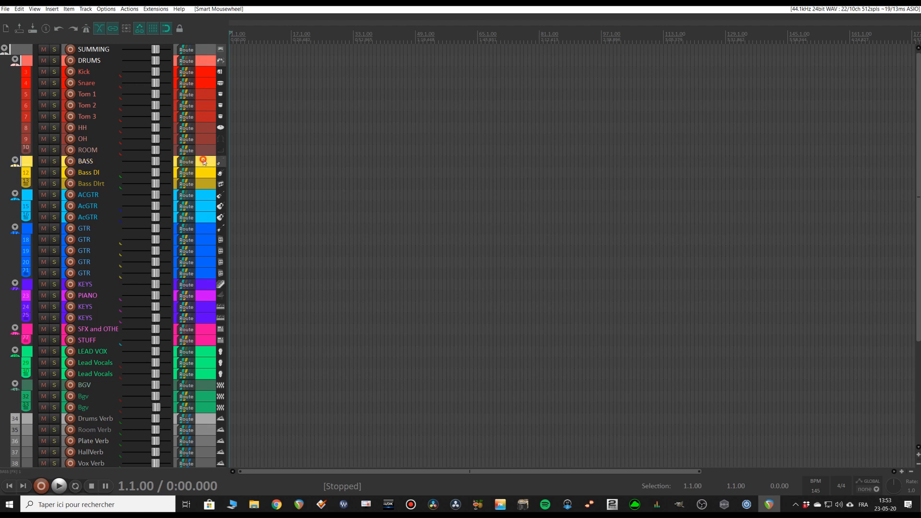
{"action": "left_click", "coordinate": [206, 195], "text": "ctrl"}
{"action": "left_click", "coordinate": [207, 231], "text": "ctrl"}
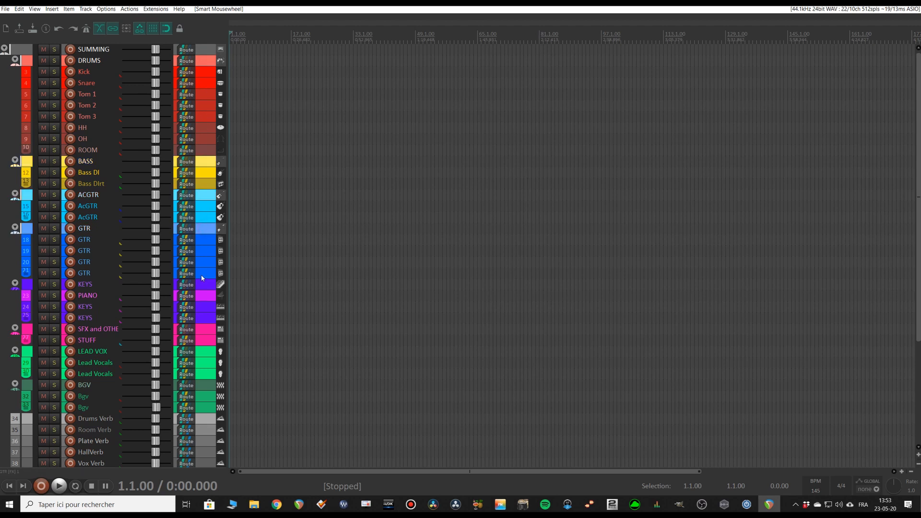
{"action": "left_click", "coordinate": [202, 283], "text": "ctrl"}
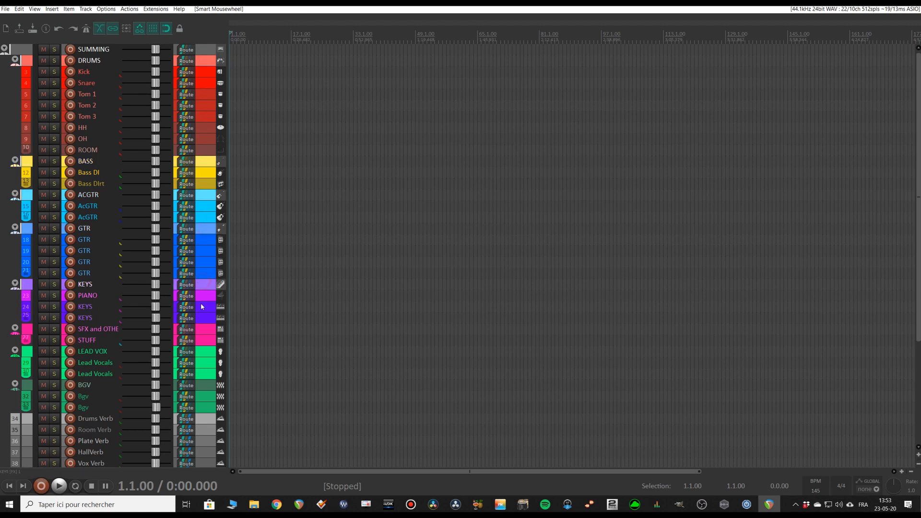
{"action": "left_click", "coordinate": [203, 328], "text": "ctrl"}
{"action": "left_click", "coordinate": [204, 351], "text": "ctrl"}
{"action": "scroll", "coordinate": [206, 353], "scroll_direction": "down", "scroll_amount": 3}
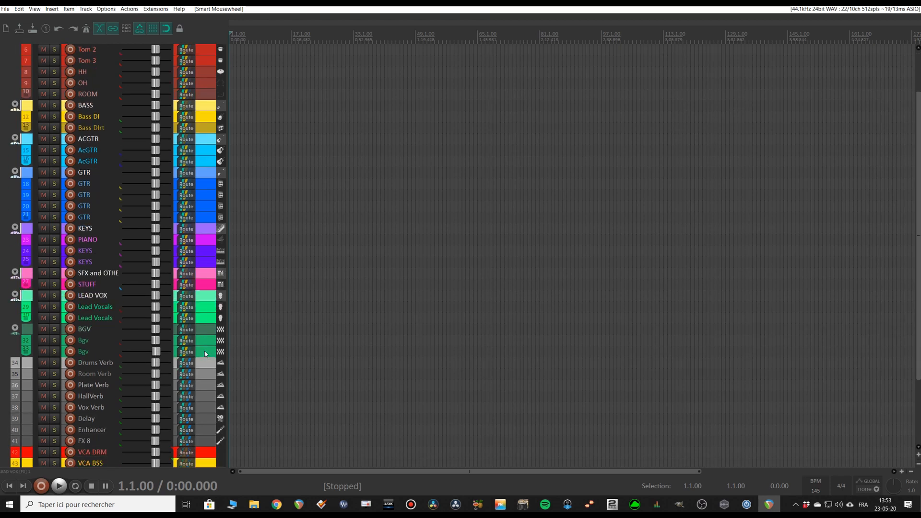
{"action": "left_click", "coordinate": [204, 329], "text": "ctrl"}
- Add the effect tracks from Drums Verb through FX 8 to the track selection
{"action": "scroll", "coordinate": [204, 329], "scroll_direction": "down", "scroll_amount": 4}
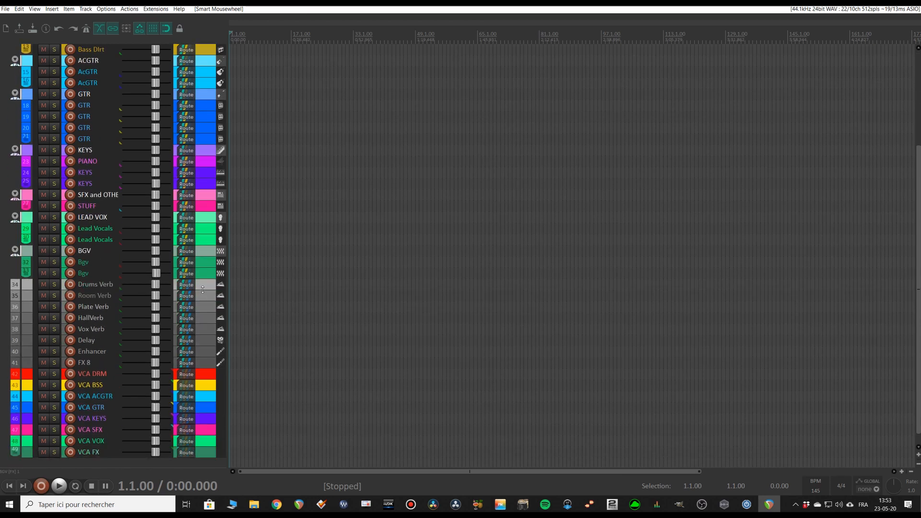
{"action": "left_click", "coordinate": [206, 284], "text": "ctrl"}
{"action": "left_click", "coordinate": [207, 307], "text": "ctrl"}
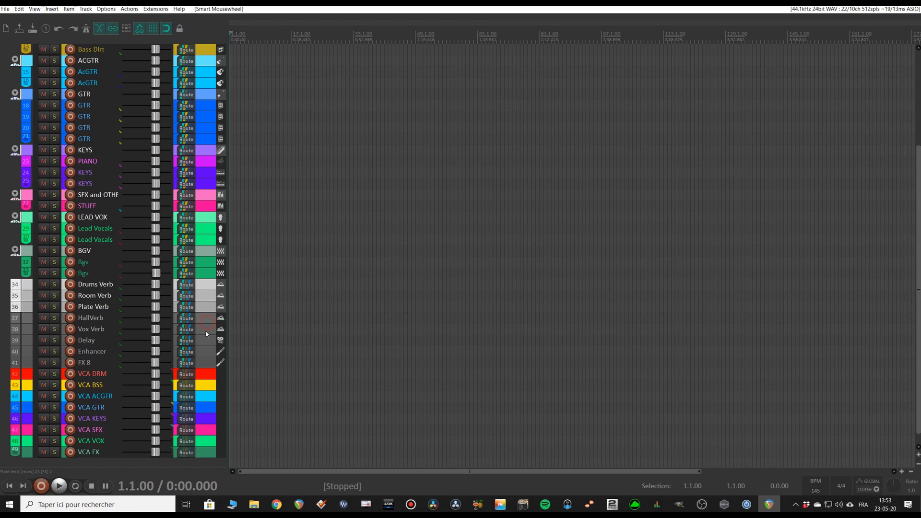
{"action": "left_click", "coordinate": [205, 367], "text": "shift"}
- Add all the VCA tracks, from VCA DRM through VCA FX, to the track selection
{"action": "left_click", "coordinate": [206, 371], "text": "ctrl"}
{"action": "left_click", "coordinate": [206, 384], "text": "ctrl"}
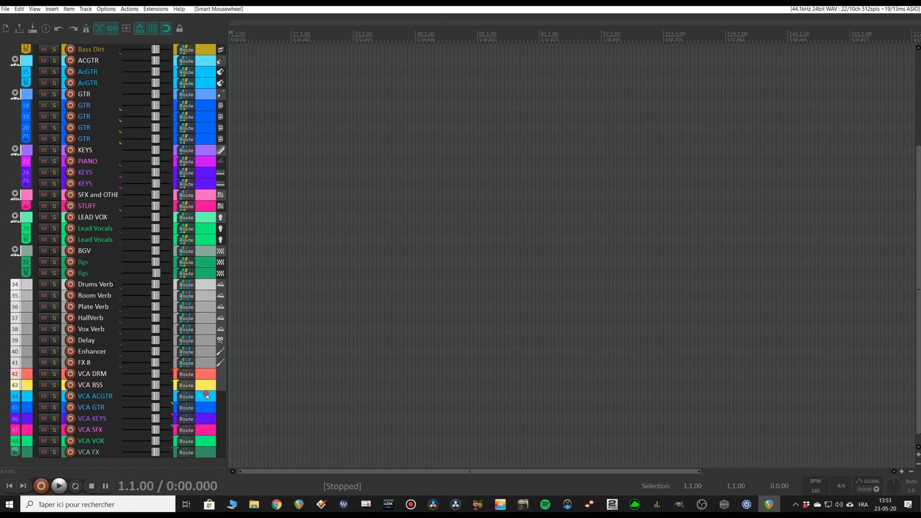
{"action": "left_click", "coordinate": [206, 396], "text": "ctrl"}
{"action": "left_click", "coordinate": [206, 408], "text": "ctrl"}
{"action": "left_click", "coordinate": [206, 418], "text": "ctrl"}
{"action": "left_click", "coordinate": [206, 430], "text": "ctrl"}
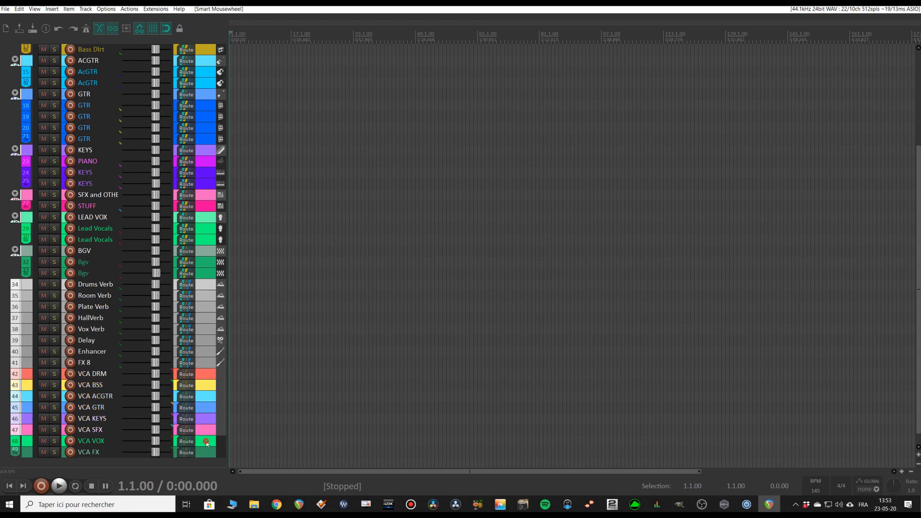
{"action": "left_click", "coordinate": [206, 440], "text": "ctrl"}
{"action": "left_click", "coordinate": [207, 453], "text": "ctrl"}
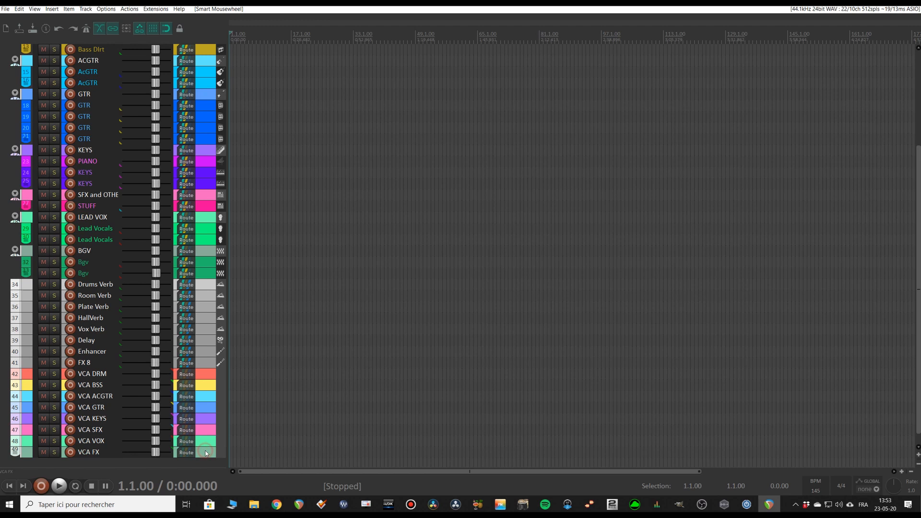
- Open the Track Manager and toggle the SUMMING track's visibility in the track panel off and back on
{"action": "left_click", "coordinate": [35, 8]}
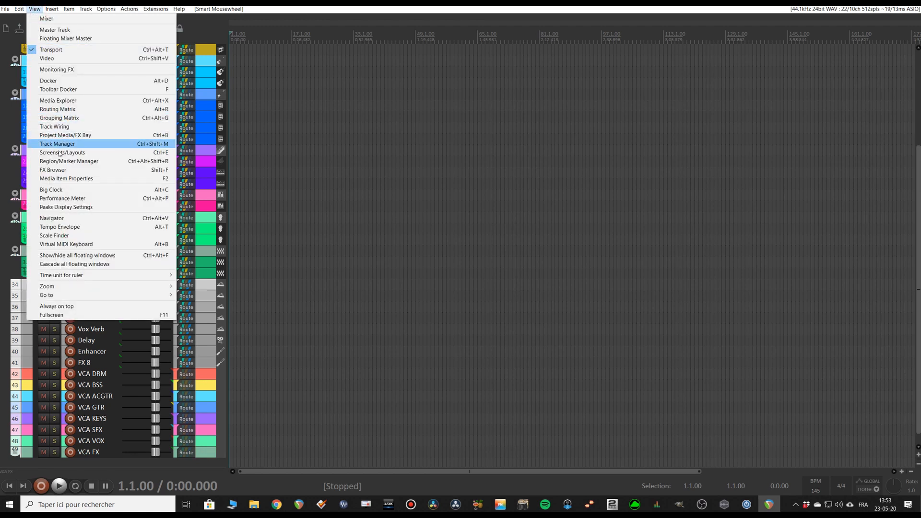
{"action": "left_click", "coordinate": [66, 144]}
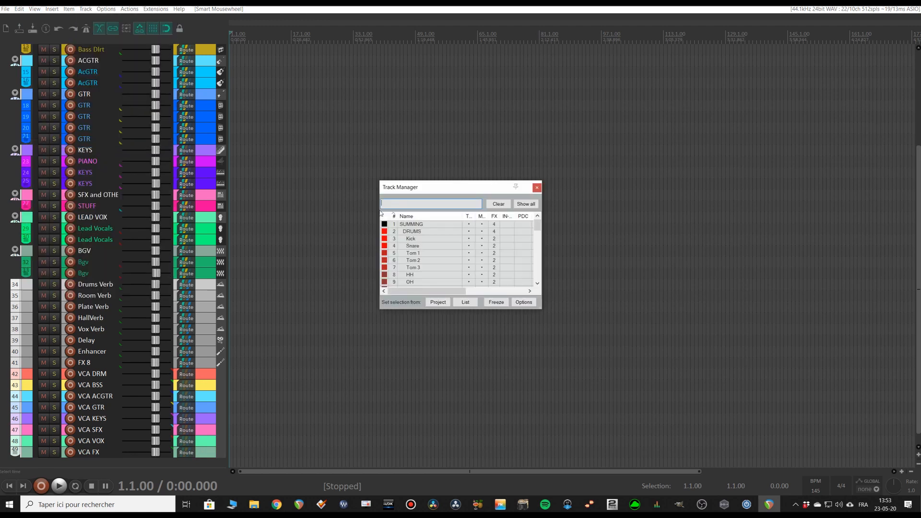
{"action": "left_click", "coordinate": [470, 225]}
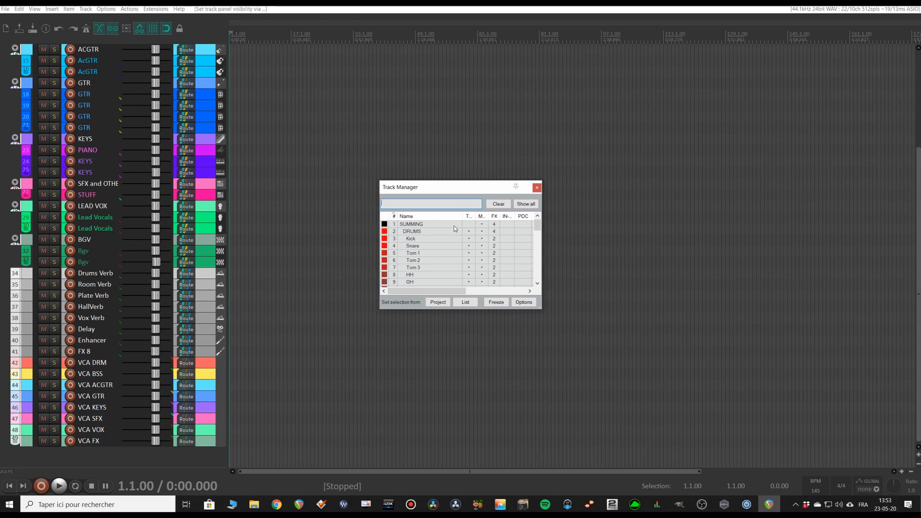
{"action": "left_click", "coordinate": [467, 227]}
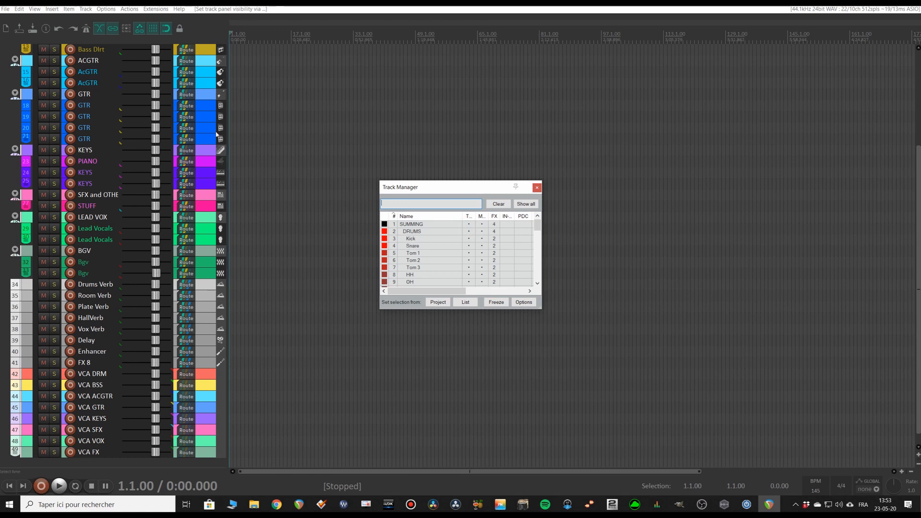
- Hide the selected tracks from the track panel by running the action "Track: Toggle show/hide in TCP"
{"action": "left_click", "coordinate": [130, 9]}
{"action": "left_click", "coordinate": [149, 18]}
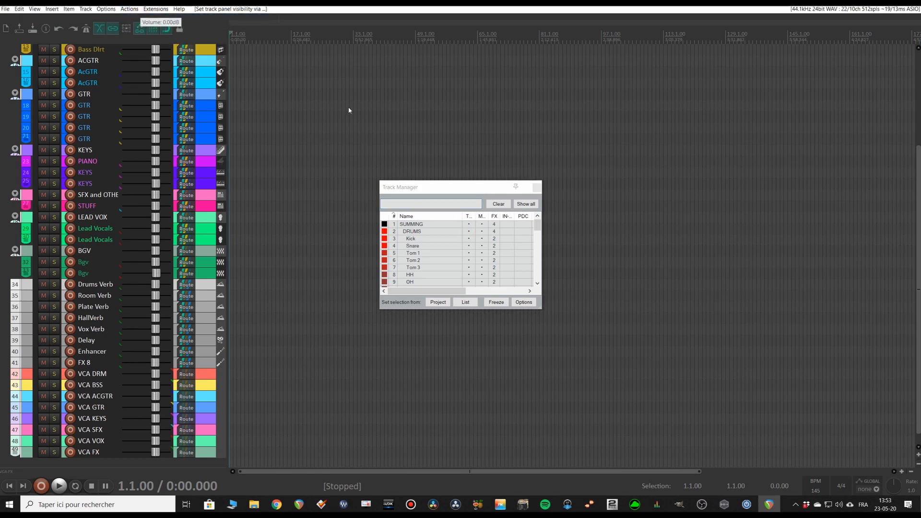
{"action": "left_click", "coordinate": [297, 251]}
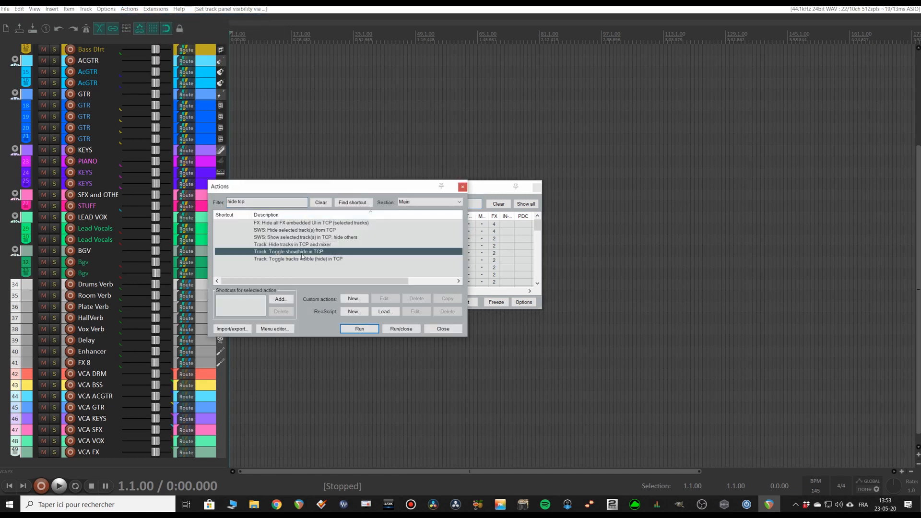
{"action": "left_click", "coordinate": [359, 328]}
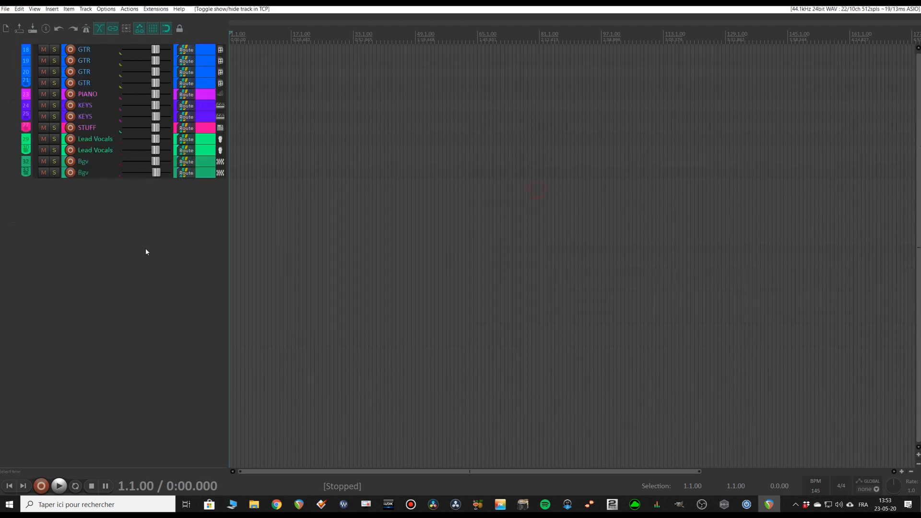
- Add a new empty track below the last Bgv track in the track list
{"action": "scroll", "coordinate": [146, 251], "scroll_direction": "up", "scroll_amount": 5}
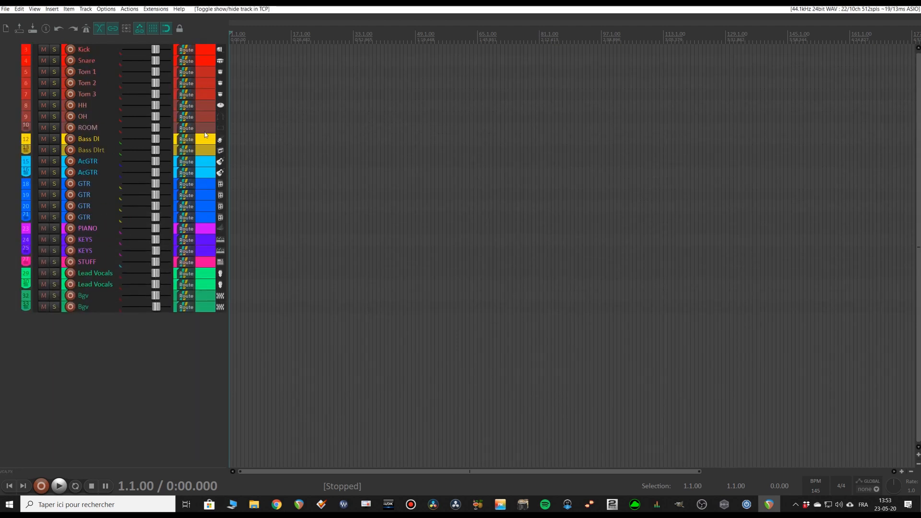
{"action": "double_click", "coordinate": [215, 327]}
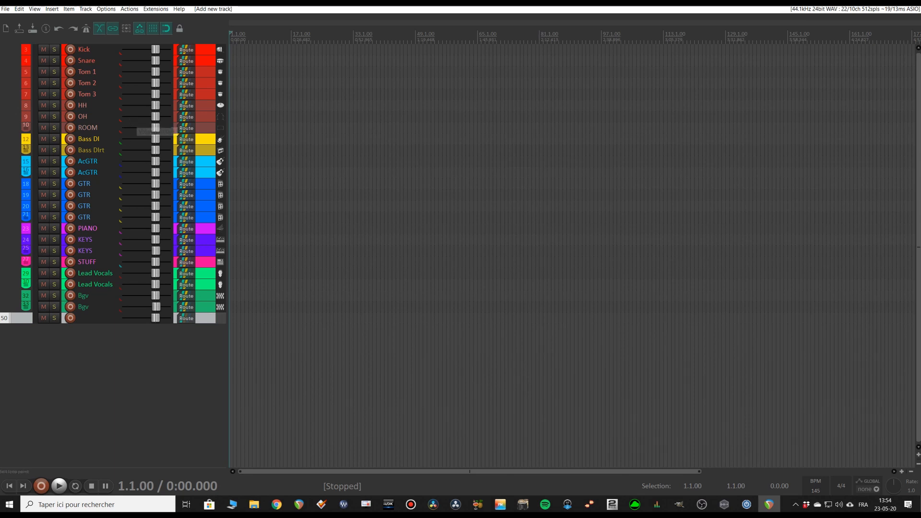
- Switch to File Explorer and import the WAV files 01_Kick1 through 50_BackingVox3 into REAPER's arrange view on separate tracks
{"action": "key", "text": "alt+Tab"}
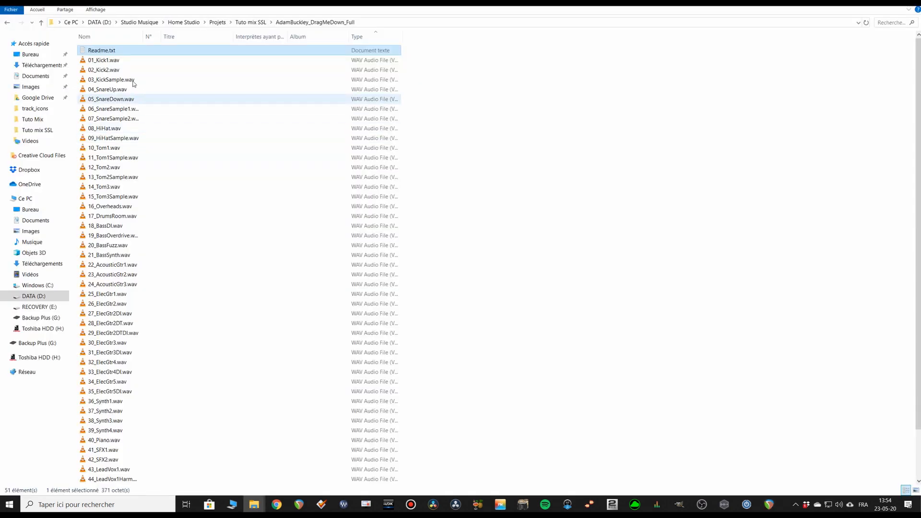
{"action": "left_click", "coordinate": [103, 60]}
{"action": "scroll", "coordinate": [108, 419], "scroll_direction": "down", "scroll_amount": 2}
{"action": "left_click", "coordinate": [115, 480], "text": "shift"}
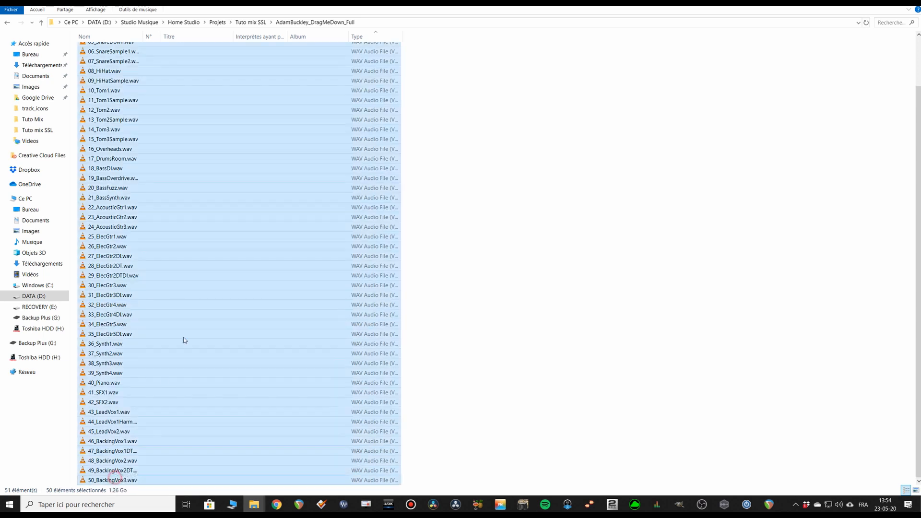
{"action": "left_click_drag", "start_coordinate": [185, 339], "coordinate": [231, 336]}
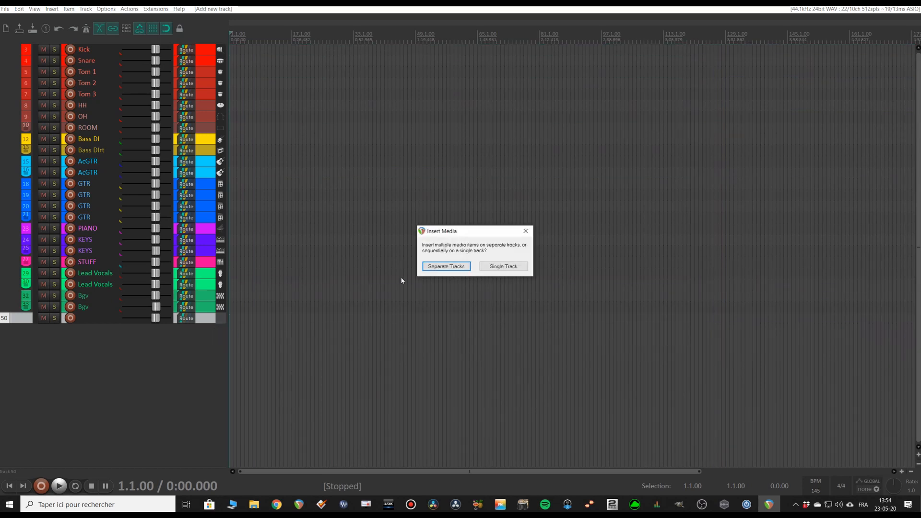
{"action": "left_click", "coordinate": [436, 268]}
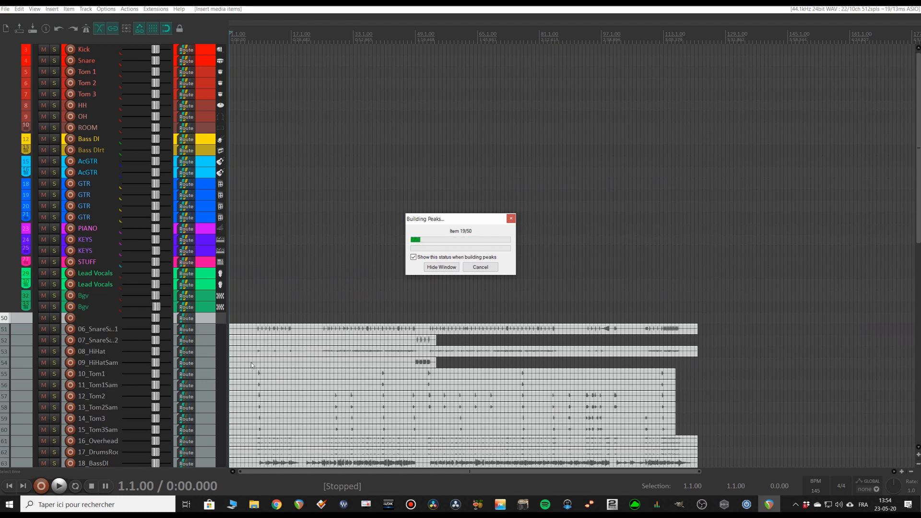
- Move the imported tracks 01_Kick1 through 05_SnareDown up above 06_SnareSample1, directly below the empty track
{"action": "scroll", "coordinate": [202, 357], "scroll_direction": "down", "scroll_amount": 5}
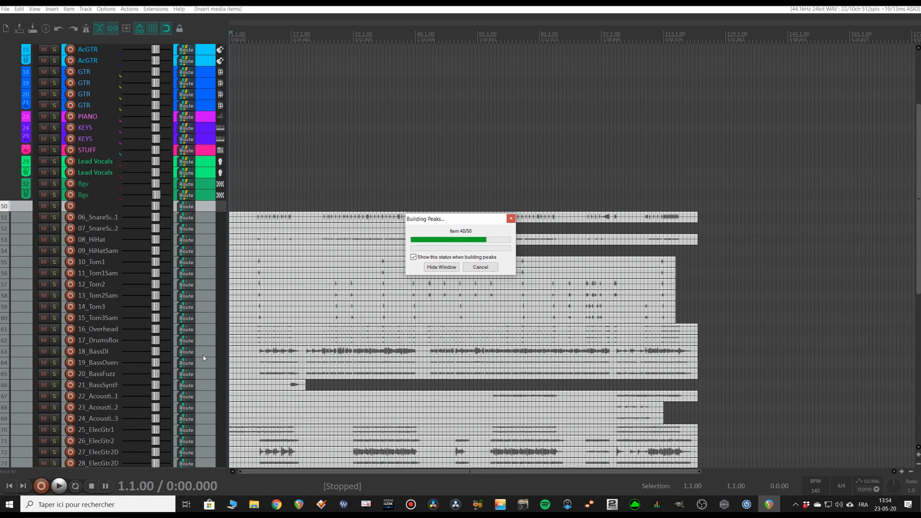
{"action": "scroll", "coordinate": [203, 358], "scroll_direction": "down", "scroll_amount": 7}
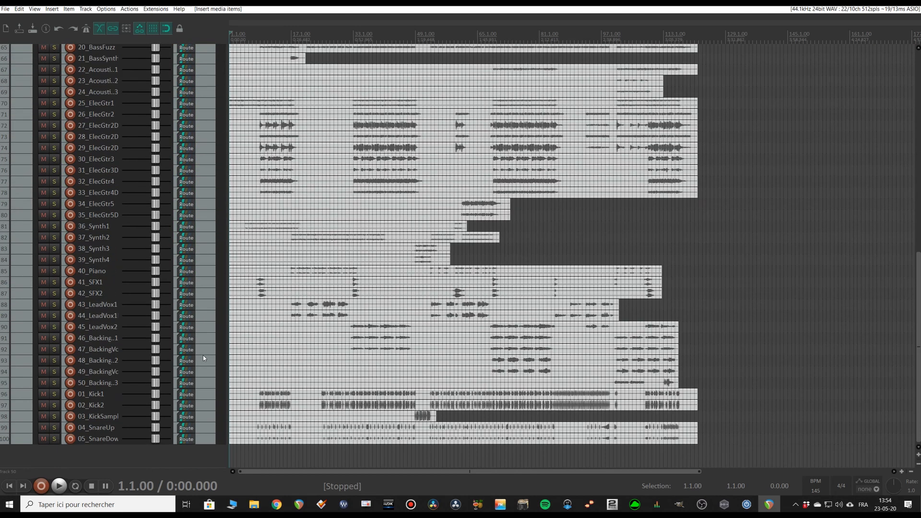
{"action": "left_click", "coordinate": [210, 395]}
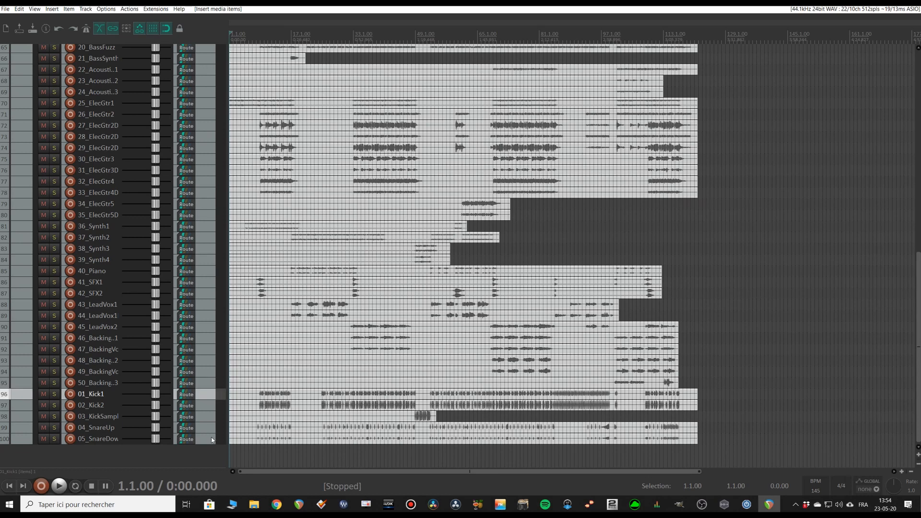
{"action": "left_click", "coordinate": [211, 439], "text": "shift"}
{"action": "left_click_drag", "start_coordinate": [207, 398], "coordinate": [197, 97]}
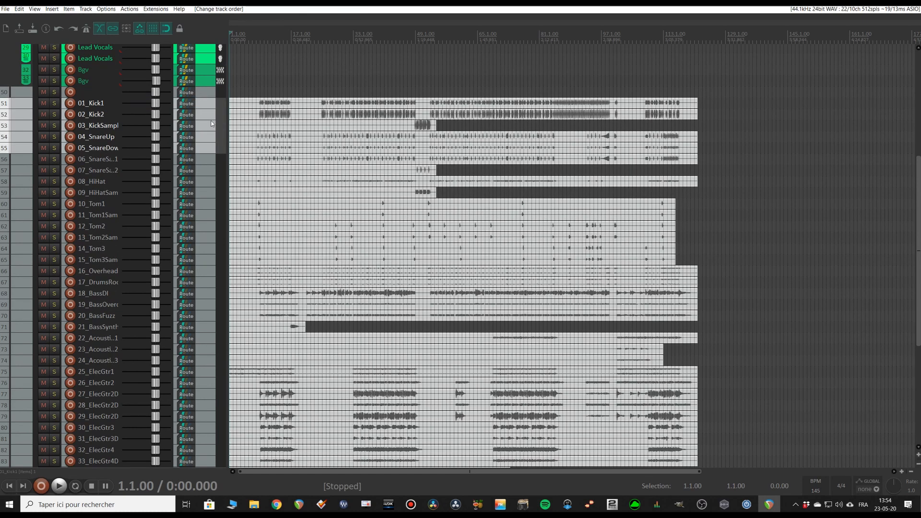
- Open the Default_6.0 theme adjuster and reduce the track control panel's folder indent to 1/4
{"action": "left_click", "coordinate": [106, 8]}
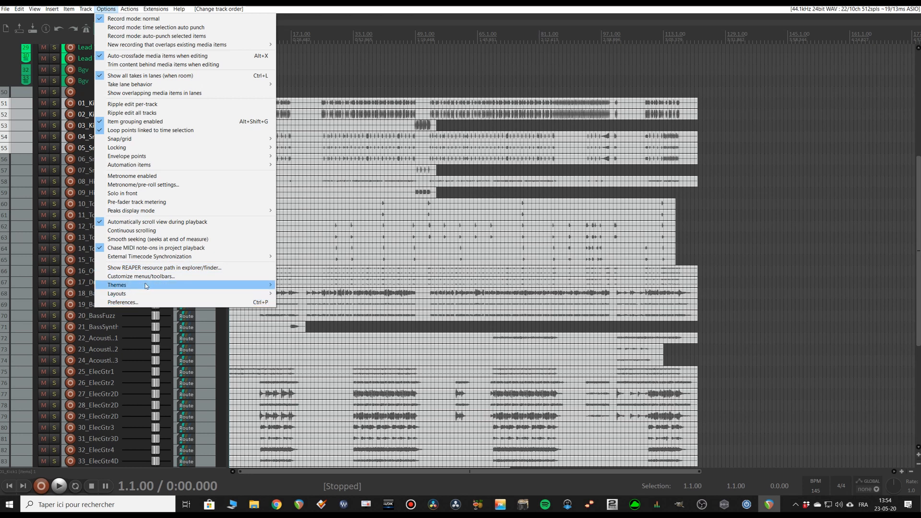
{"action": "mouse_move", "coordinate": [169, 285]}
{"action": "left_click", "coordinate": [297, 287]}
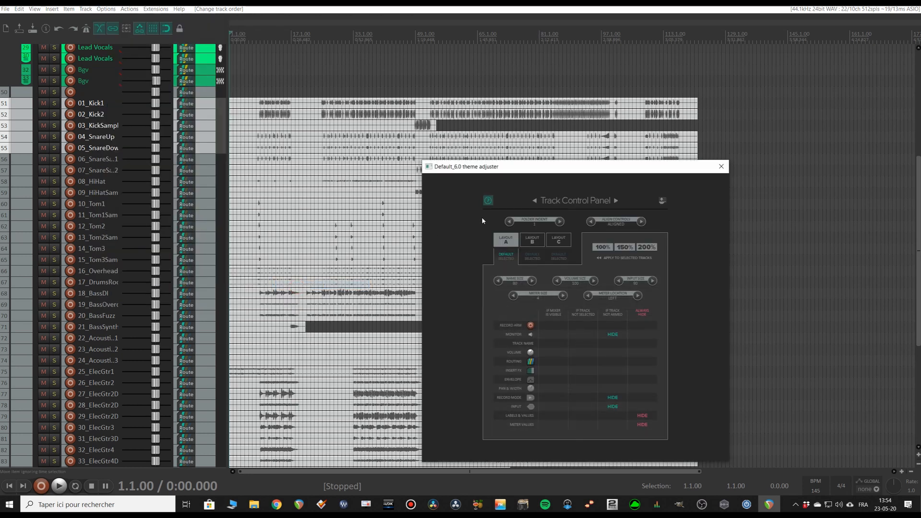
{"action": "left_click", "coordinate": [510, 222]}
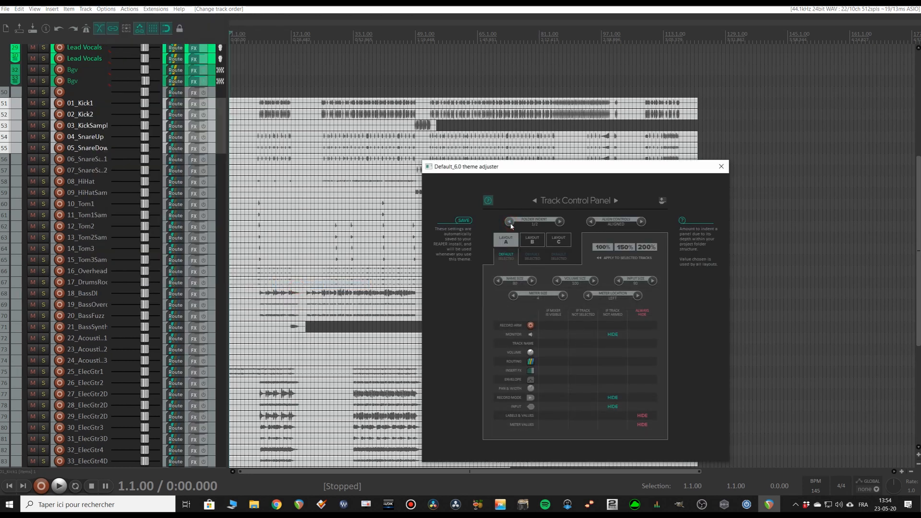
{"action": "left_click", "coordinate": [510, 223]}
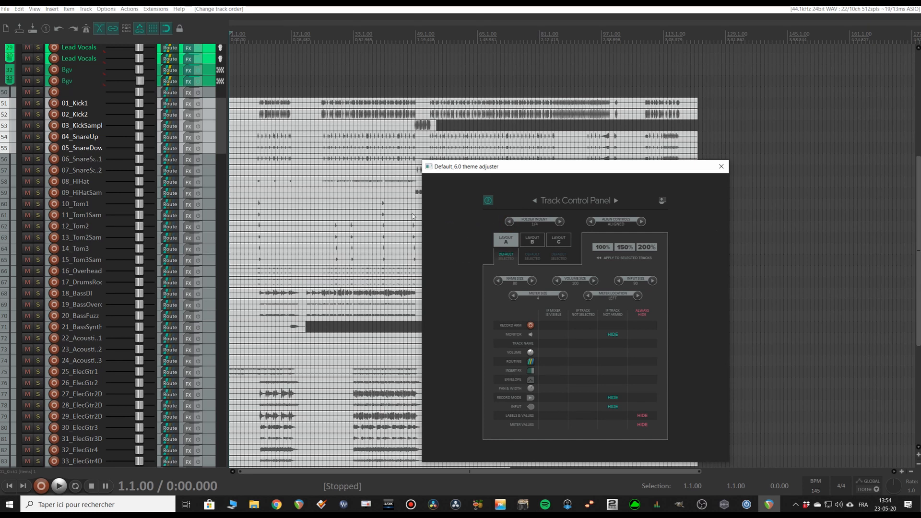
- Select the tracks 01_Kick1 through 03_KickSample and bring up the theme adjuster's Custom Colors page
{"action": "left_click", "coordinate": [222, 104]}
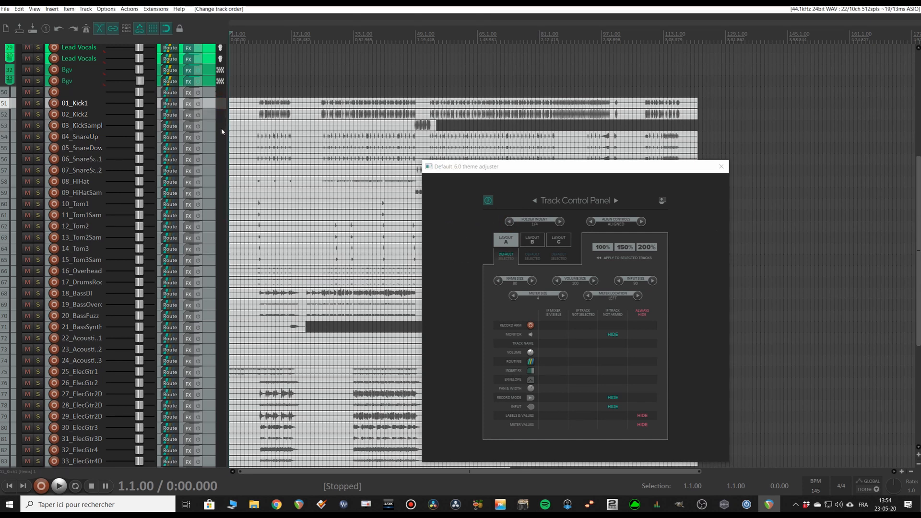
{"action": "left_click", "coordinate": [223, 127], "text": "shift"}
{"action": "left_click", "coordinate": [617, 203]}
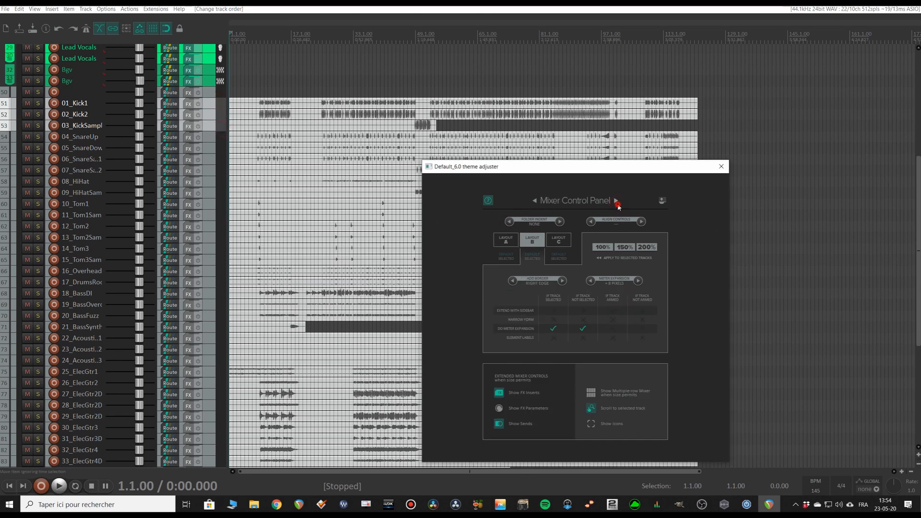
{"action": "left_click", "coordinate": [616, 201]}
{"action": "left_click_drag", "start_coordinate": [562, 167], "coordinate": [539, 65]}
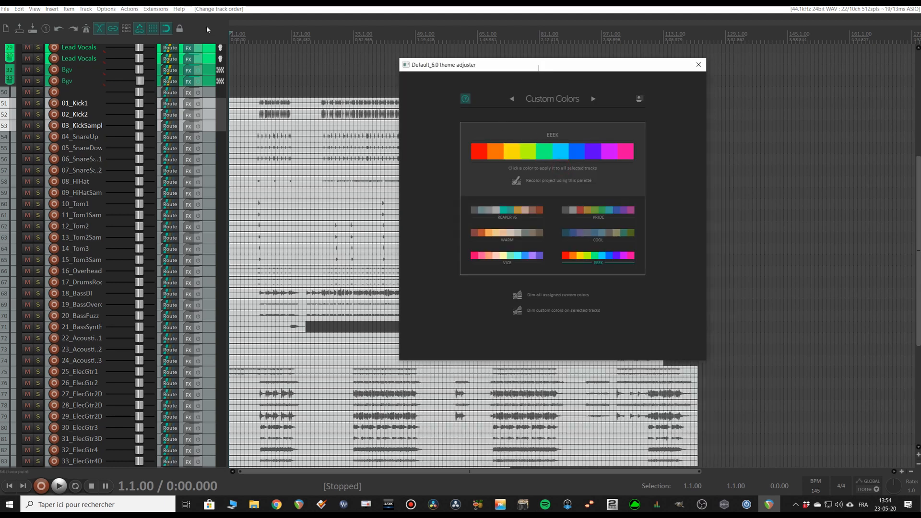
- View the SWS Auto Color/Icon/Layout window and close it without adding a rule
{"action": "left_click", "coordinate": [153, 9]}
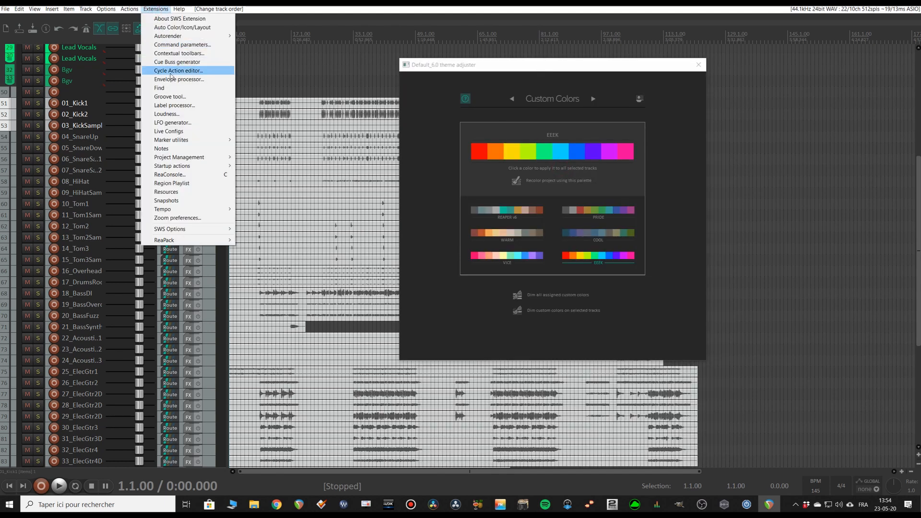
{"action": "left_click", "coordinate": [177, 27]}
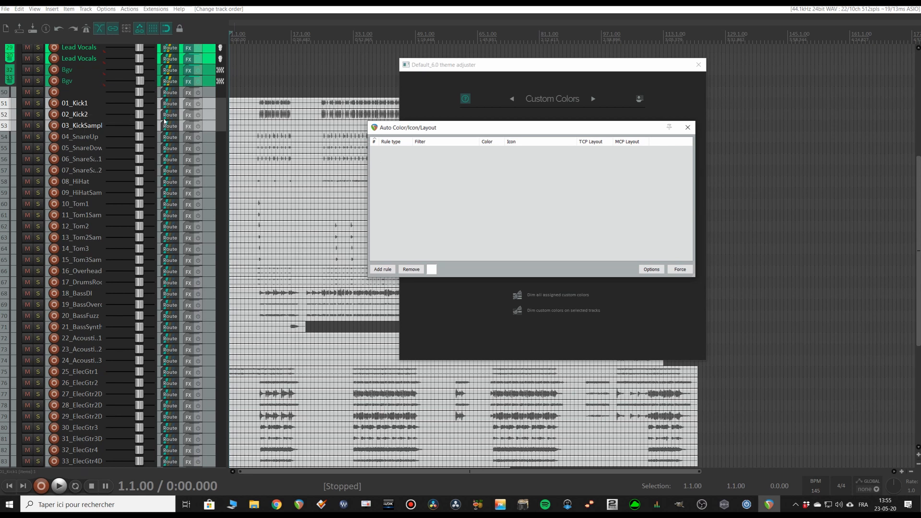
{"action": "left_click", "coordinate": [687, 128]}
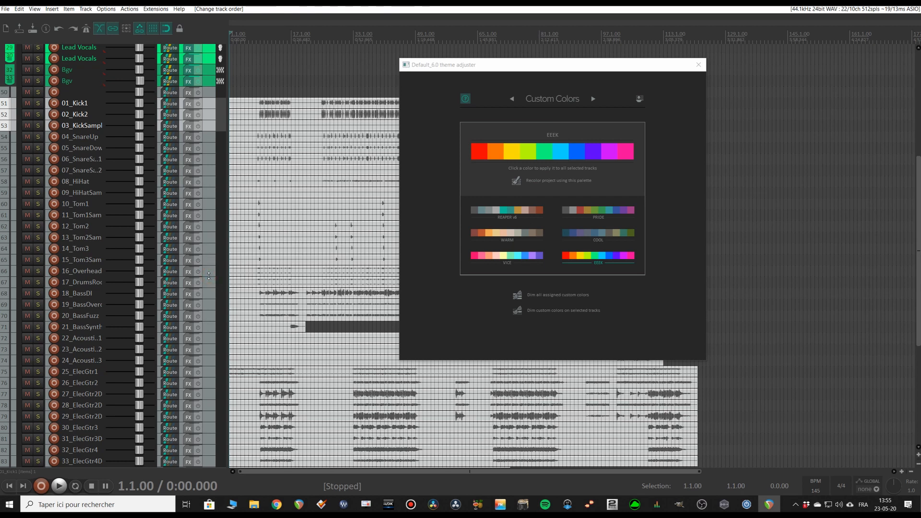
- Color the drum tracks 01_Kick1 through 17_DrumsRoom red and the bass tracks 18_BassDI through 21_BassSynth yellow
{"action": "left_click", "coordinate": [209, 283], "text": "shift"}
{"action": "left_click", "coordinate": [478, 151]}
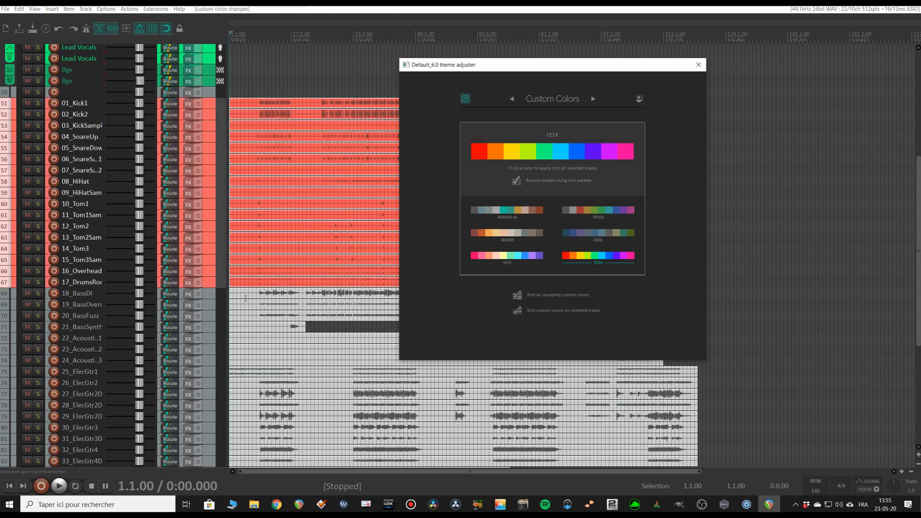
{"action": "left_click", "coordinate": [204, 299]}
{"action": "left_click", "coordinate": [208, 326], "text": "shift"}
{"action": "left_click", "coordinate": [512, 151]}
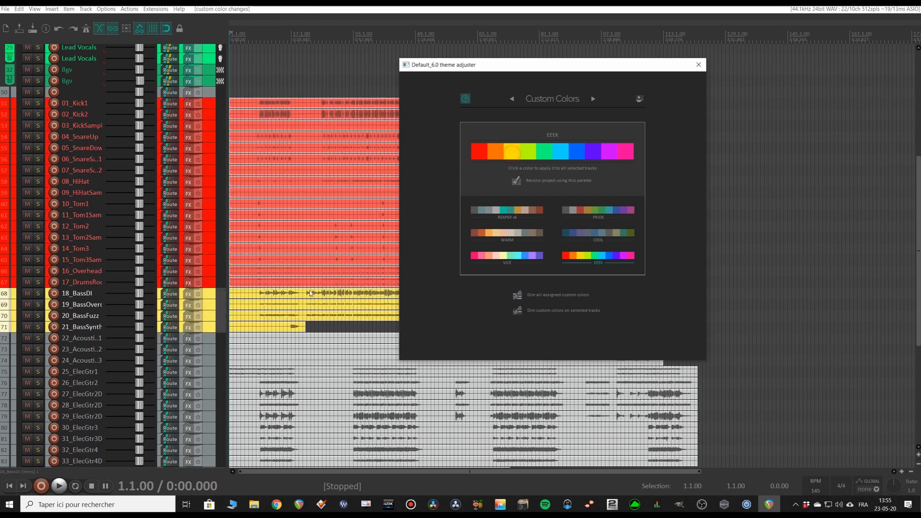
- Color the three acoustic guitar tracks light blue and the electric guitar tracks 25_ElecGtr1 through 35_ElecGtr5DI blue
{"action": "left_click", "coordinate": [211, 336]}
{"action": "left_click", "coordinate": [208, 361], "text": "shift"}
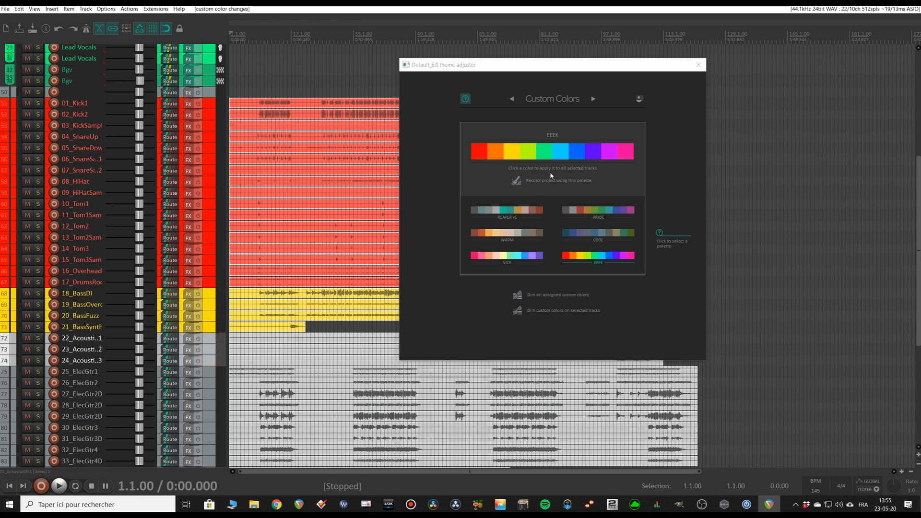
{"action": "left_click", "coordinate": [560, 151]}
{"action": "scroll", "coordinate": [216, 367], "scroll_direction": "down", "scroll_amount": 2}
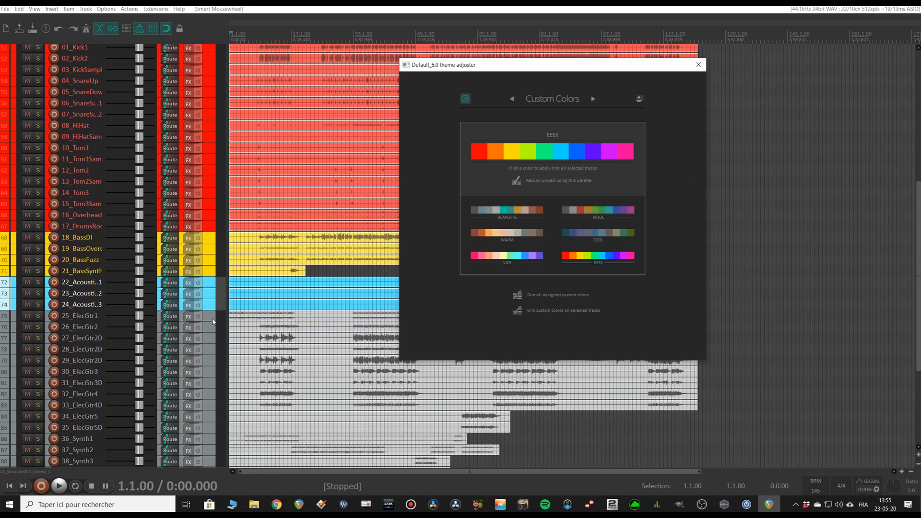
{"action": "left_click", "coordinate": [213, 320]}
{"action": "scroll", "coordinate": [207, 386], "scroll_direction": "down", "scroll_amount": 2}
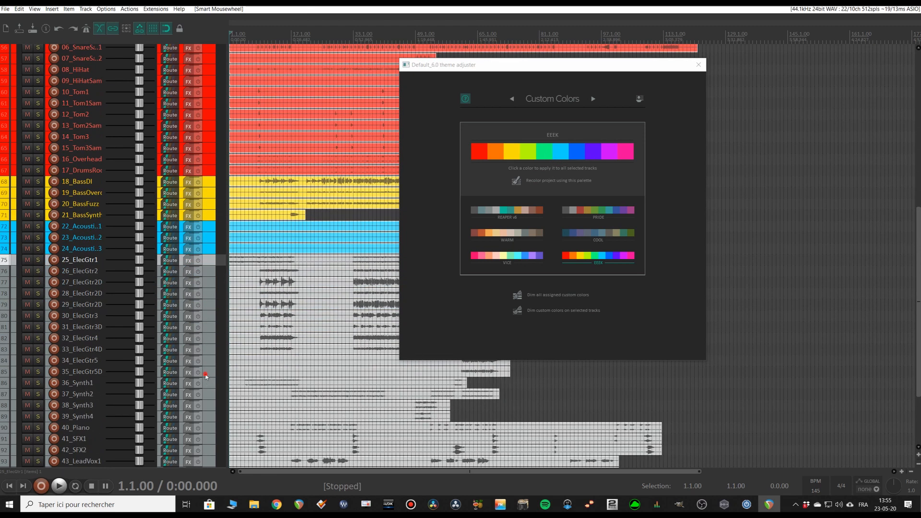
{"action": "left_click", "coordinate": [206, 375], "text": "shift"}
{"action": "left_click", "coordinate": [571, 156]}
- Color the tracks 36_Synth1 through 39_Synth4 purple and the 40_Piano track magenta
{"action": "scroll", "coordinate": [220, 371], "scroll_direction": "down", "scroll_amount": 2}
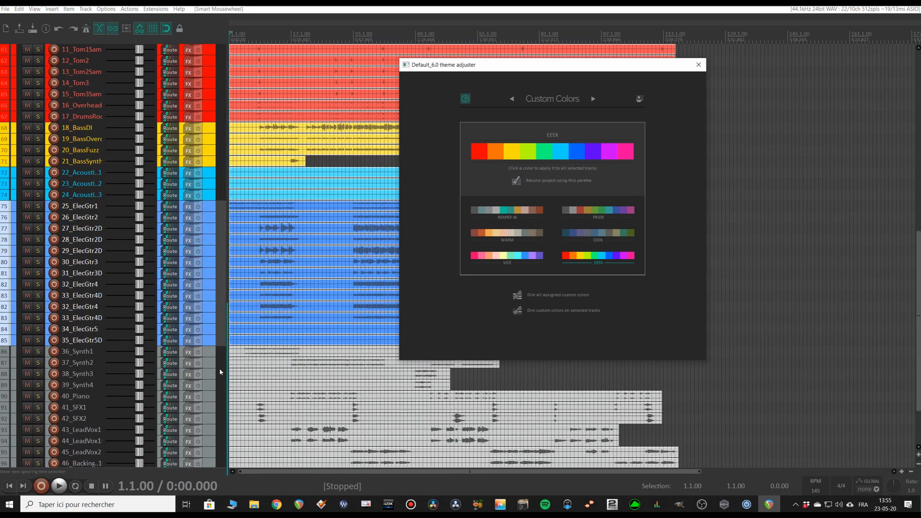
{"action": "left_click_drag", "start_coordinate": [214, 333], "coordinate": [208, 361]}
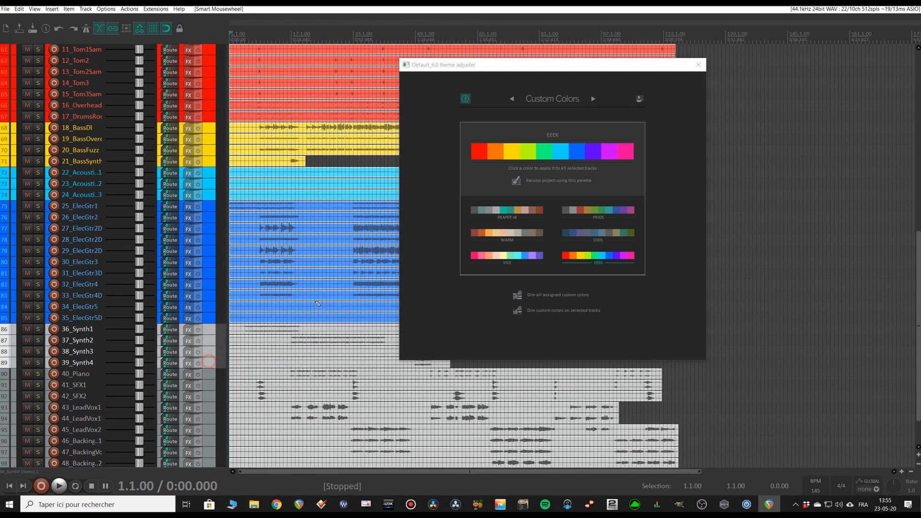
{"action": "left_click", "coordinate": [593, 151]}
{"action": "left_click", "coordinate": [211, 373]}
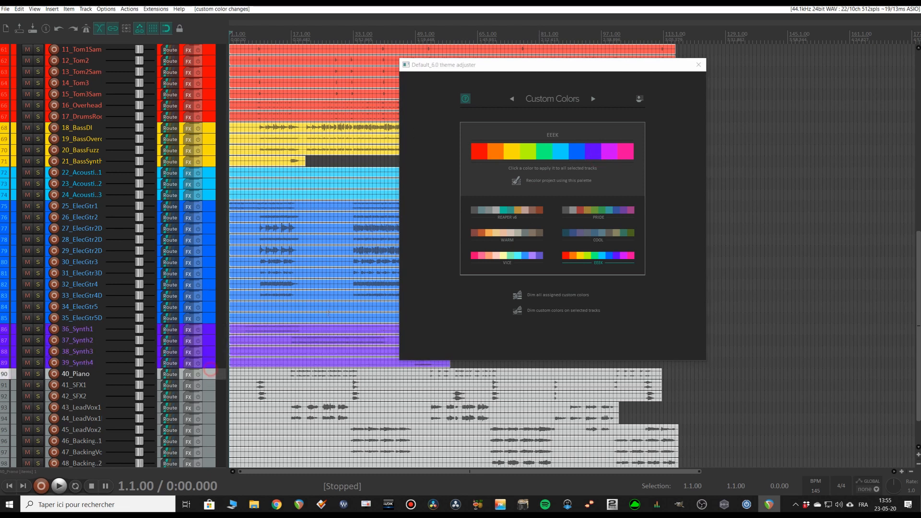
{"action": "left_click", "coordinate": [610, 152]}
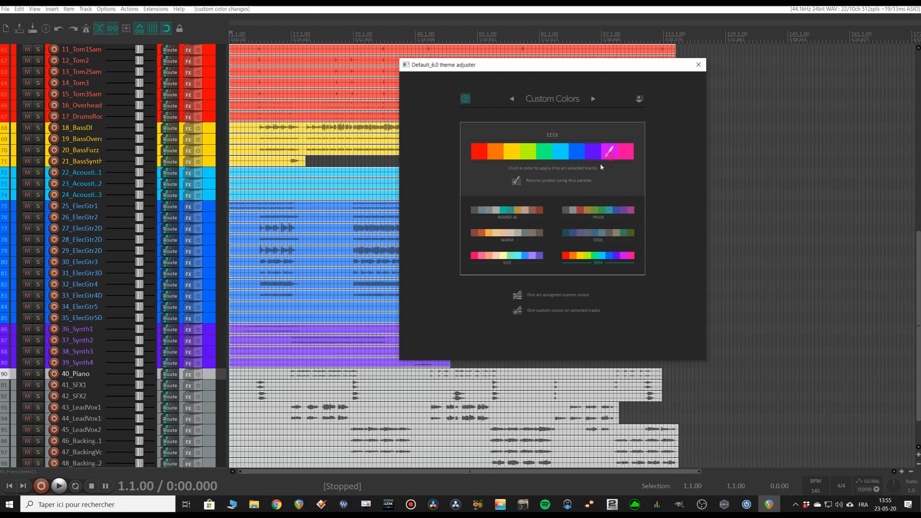
- Color the tracks 41_SFX1 and 42_SFX2 pink and the three lead vocal tracks green
{"action": "left_click", "coordinate": [209, 390]}
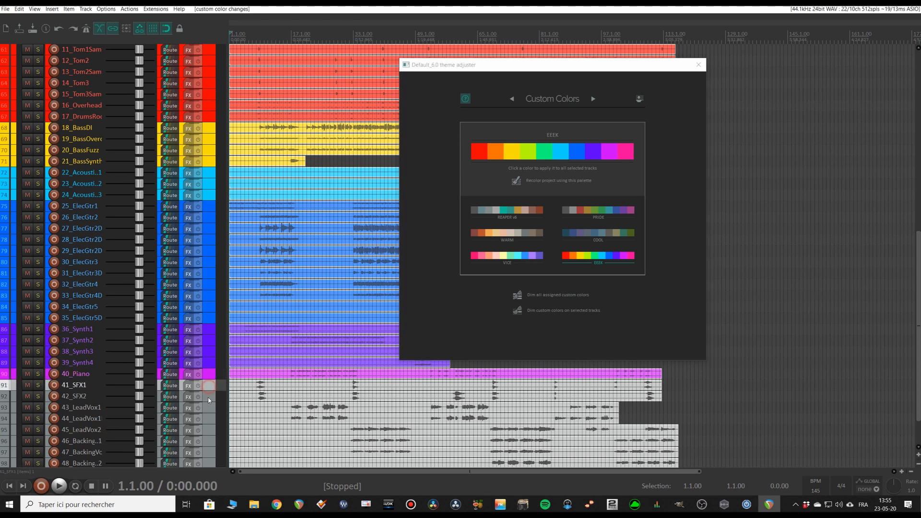
{"action": "left_click", "coordinate": [210, 396], "text": "shift"}
{"action": "left_click", "coordinate": [622, 156]}
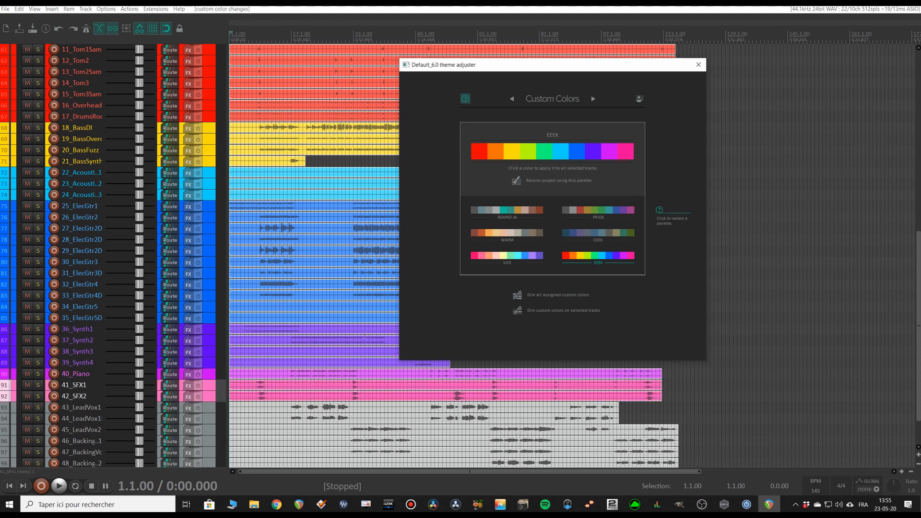
{"action": "scroll", "coordinate": [214, 366], "scroll_direction": "down", "scroll_amount": 2}
{"action": "left_click", "coordinate": [215, 366]}
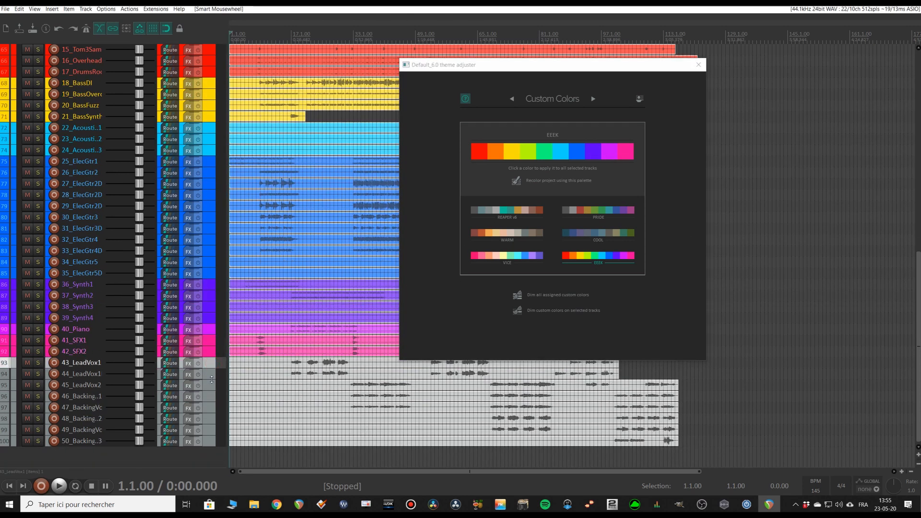
{"action": "left_click", "coordinate": [213, 385], "text": "shift"}
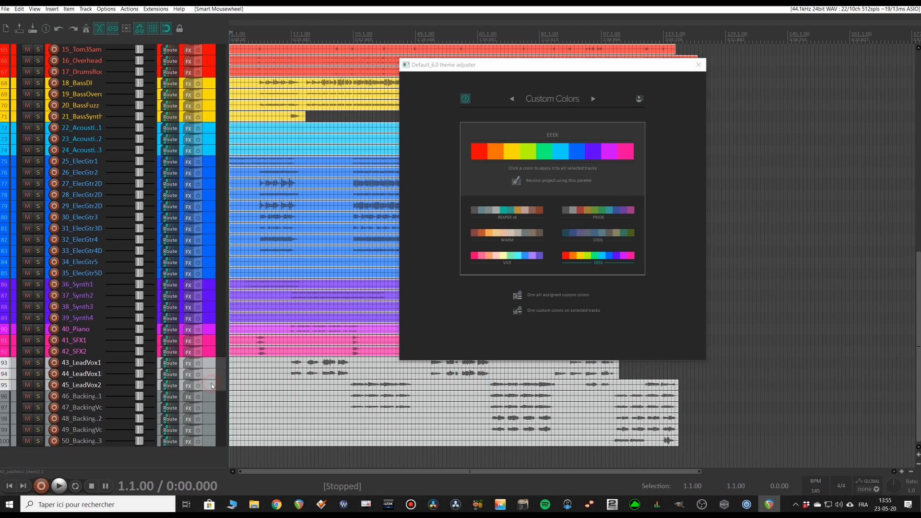
{"action": "left_click", "coordinate": [544, 151]}
- Color the backing vocal tracks 46 through 50 green, dim their custom color, and close the theme adjuster
{"action": "left_click", "coordinate": [207, 399]}
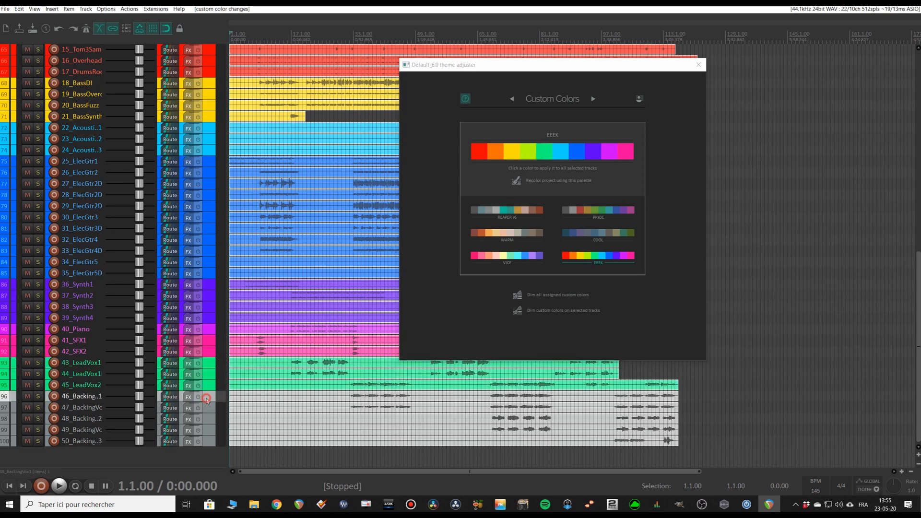
{"action": "left_click", "coordinate": [209, 442], "text": "shift"}
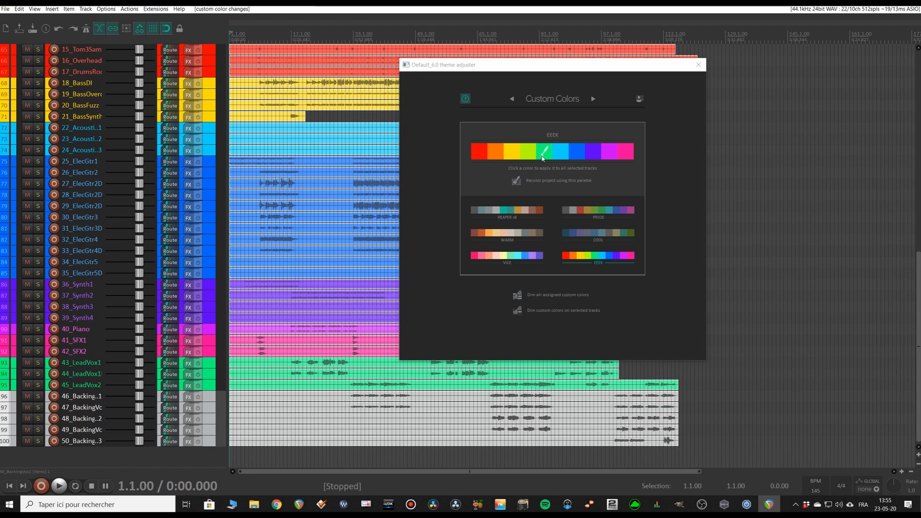
{"action": "left_click", "coordinate": [544, 151]}
{"action": "left_click", "coordinate": [520, 314]}
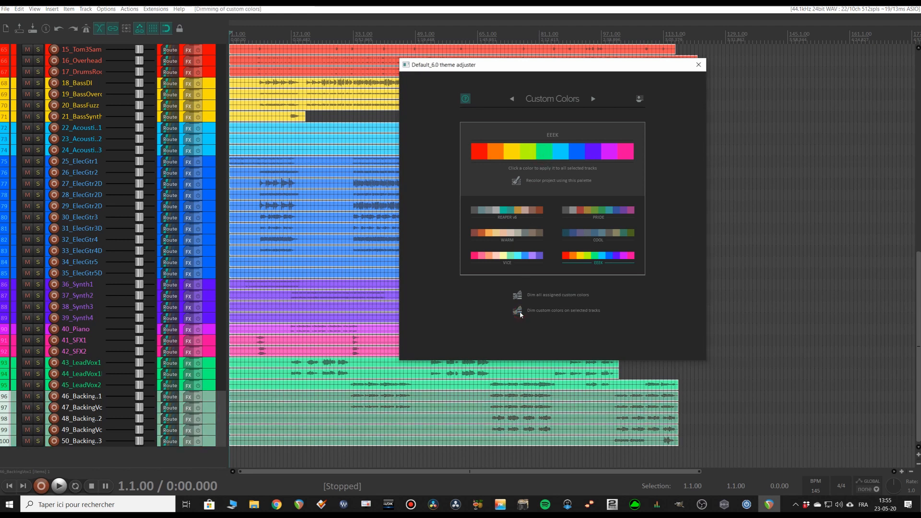
{"action": "left_click", "coordinate": [698, 65]}
{"action": "scroll", "coordinate": [307, 212], "scroll_direction": "up", "scroll_amount": 2}
{"action": "scroll", "coordinate": [307, 210], "scroll_direction": "up", "scroll_amount": 10}
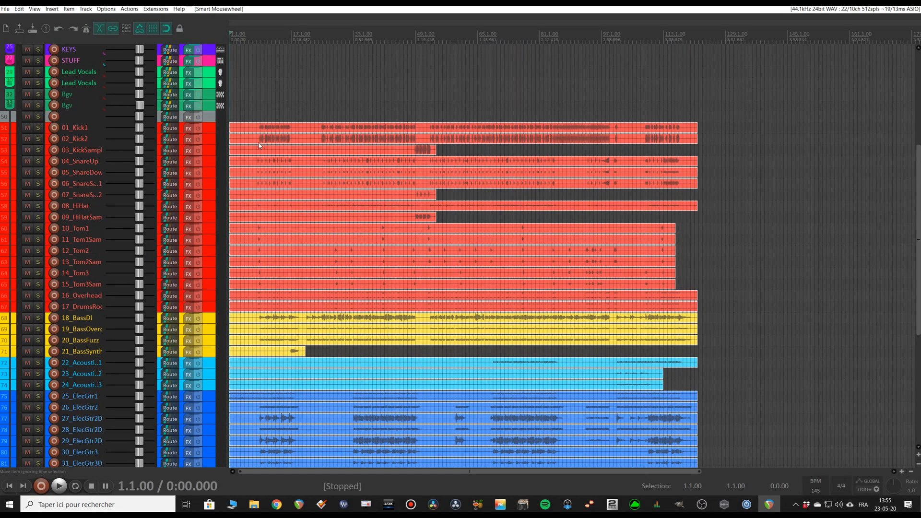
- Move the three kick tracks, 01_Kick1 through the 03 kick sample, into the template's Kick track as children
{"action": "scroll", "coordinate": [205, 367], "scroll_direction": "down", "scroll_amount": 10}
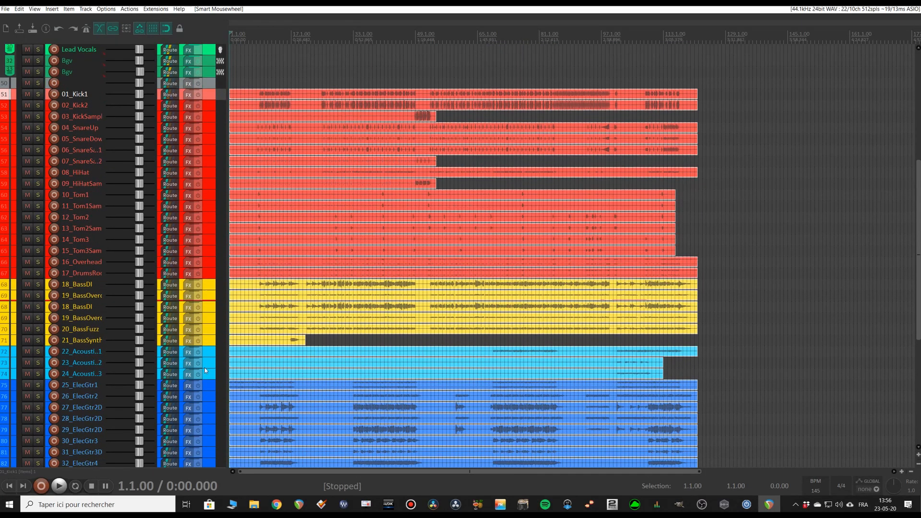
{"action": "scroll", "coordinate": [219, 375], "scroll_direction": "up", "scroll_amount": 20}
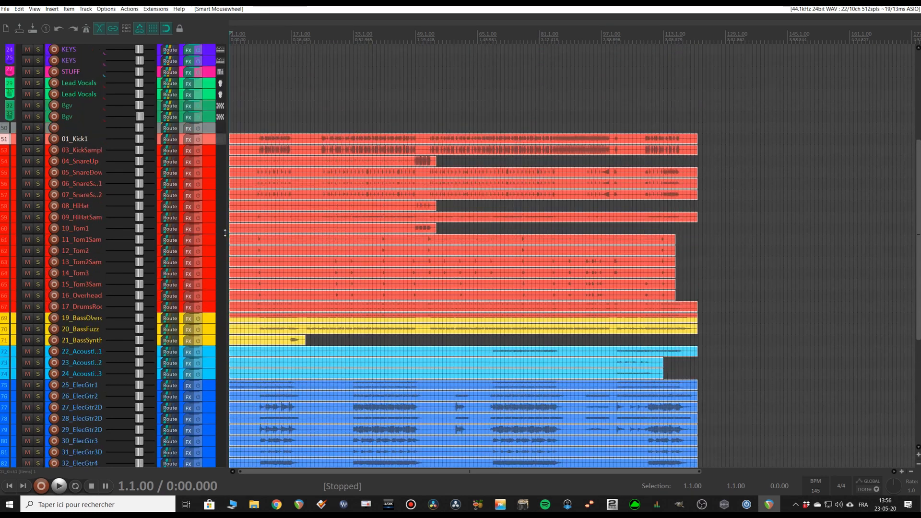
{"action": "scroll", "coordinate": [224, 233], "scroll_direction": "up", "scroll_amount": 1}
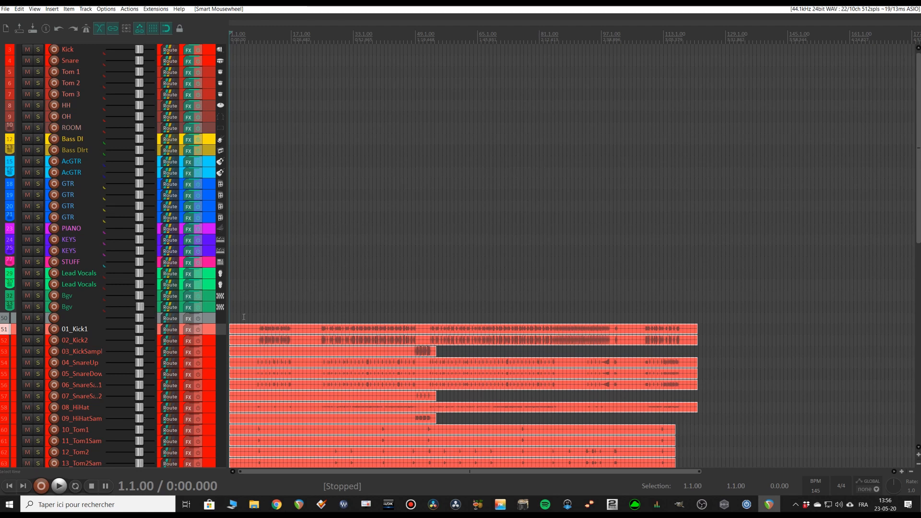
{"action": "left_click", "coordinate": [212, 354], "text": "shift"}
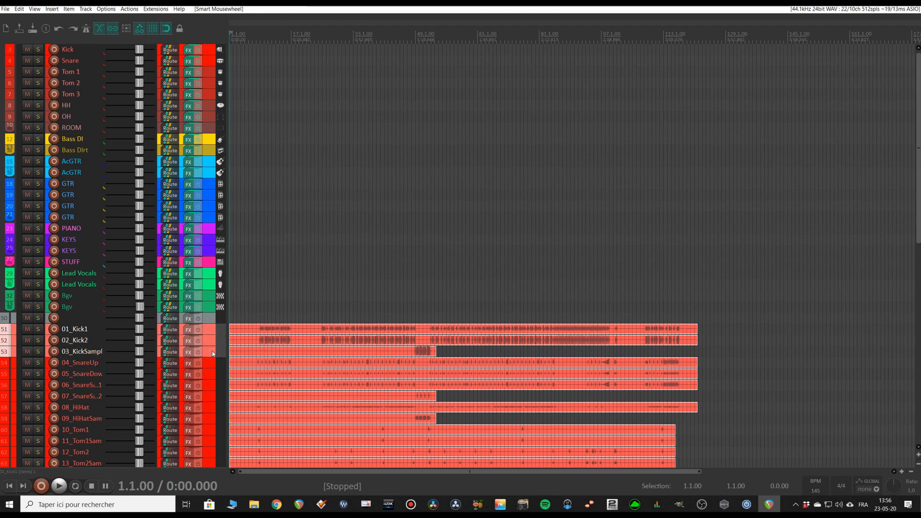
{"action": "left_click_drag", "start_coordinate": [211, 332], "coordinate": [211, 51]}
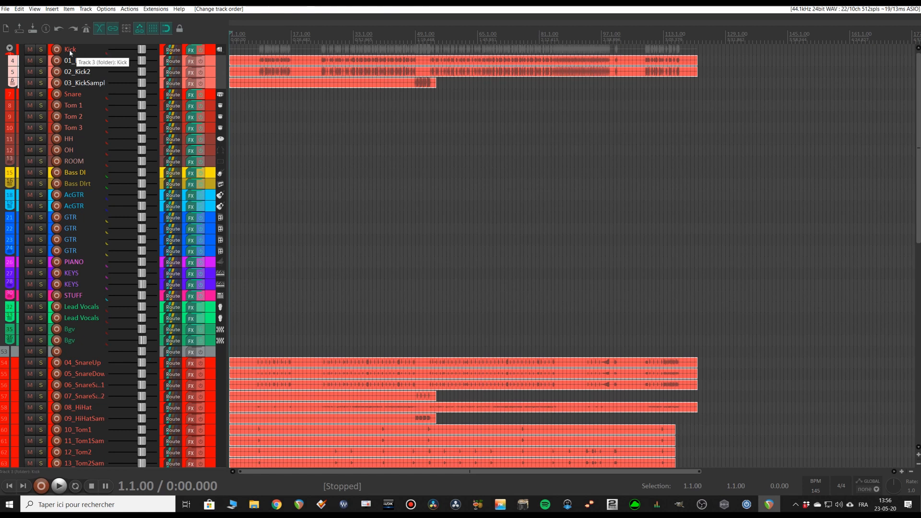
- Move the four snare tracks, 04_SnareUp through the 07 snare sample, into the template's Snare track as children
{"action": "scroll", "coordinate": [223, 284], "scroll_direction": "down", "scroll_amount": 2}
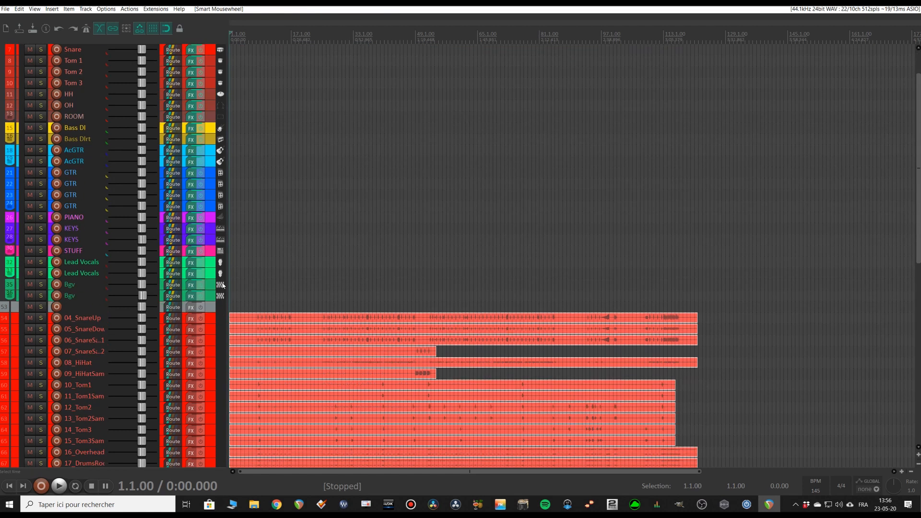
{"action": "left_click", "coordinate": [211, 321]}
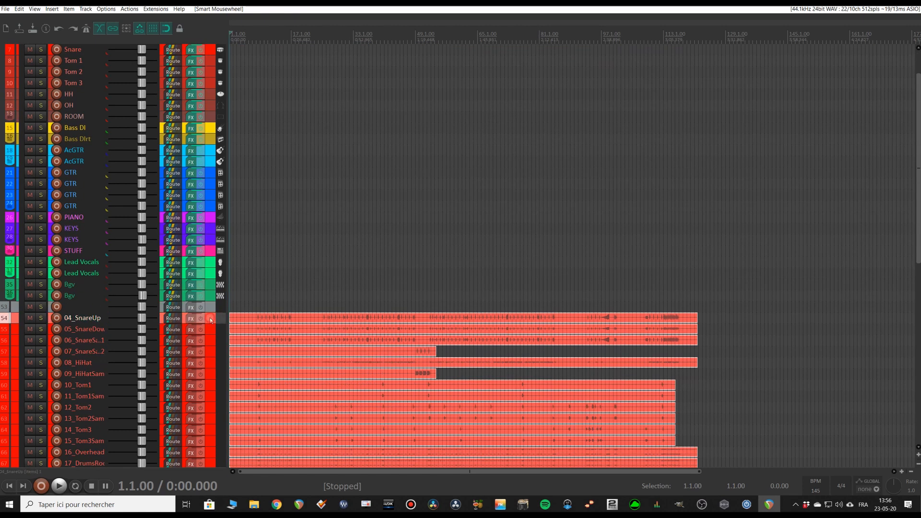
{"action": "left_click", "coordinate": [209, 350], "text": "shift"}
{"action": "left_click_drag", "start_coordinate": [208, 317], "coordinate": [220, 97]}
- Move 08_HiHat and the 09 hi-hat sample track into the template's HH track as children
{"action": "scroll", "coordinate": [213, 311], "scroll_direction": "down", "scroll_amount": 5}
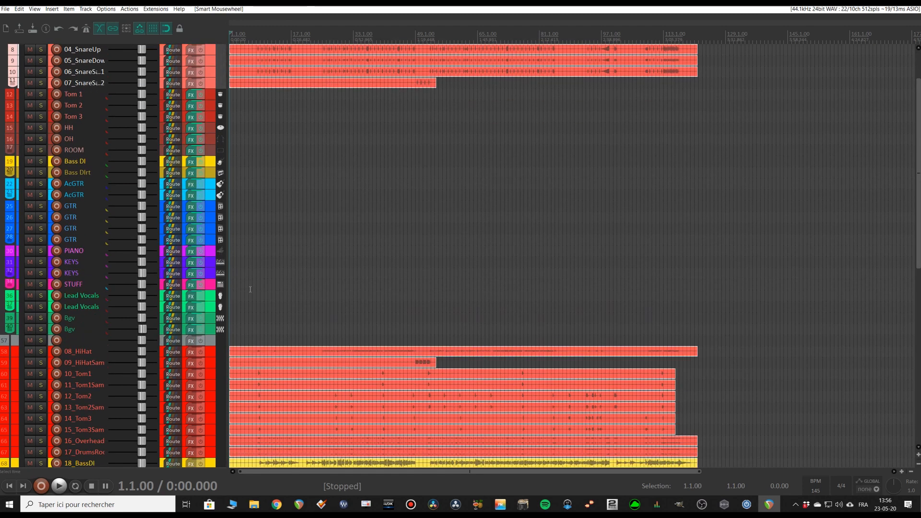
{"action": "left_click", "coordinate": [211, 308]}
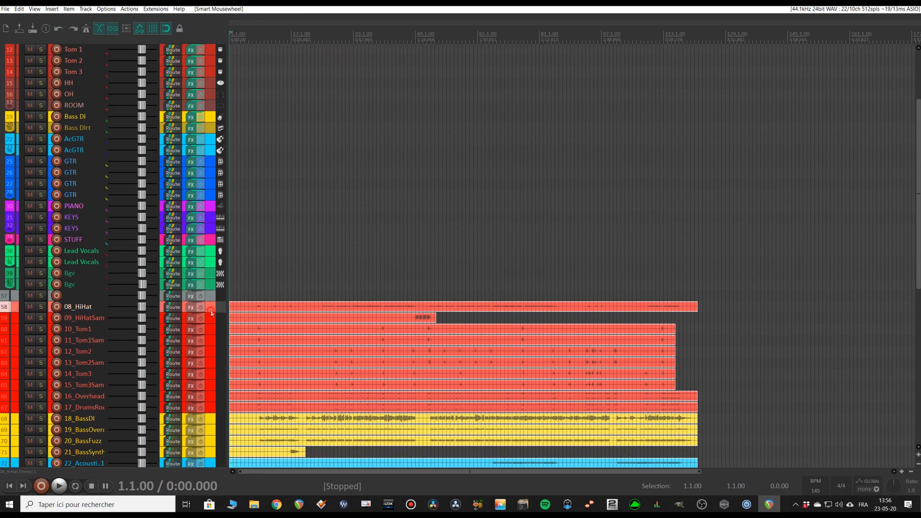
{"action": "left_click", "coordinate": [211, 316], "text": "shift"}
{"action": "left_click_drag", "start_coordinate": [211, 307], "coordinate": [200, 187]}
- Move 10_Tom1 and the 11 tom 1 sample track into the template's Tom 1 track as children
{"action": "scroll", "coordinate": [237, 335], "scroll_direction": "down", "scroll_amount": 4}
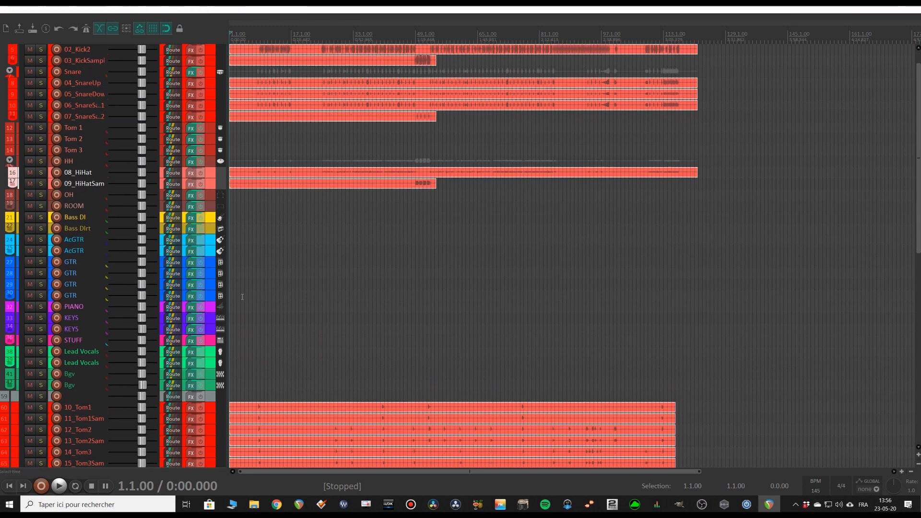
{"action": "left_click", "coordinate": [211, 340]}
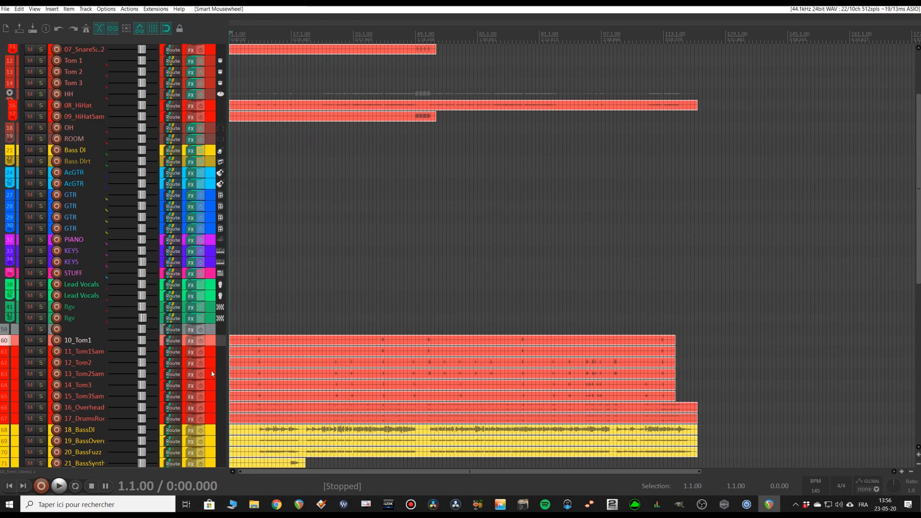
{"action": "left_click", "coordinate": [211, 351], "text": "shift"}
{"action": "left_click_drag", "start_coordinate": [216, 127], "coordinate": [212, 64]}
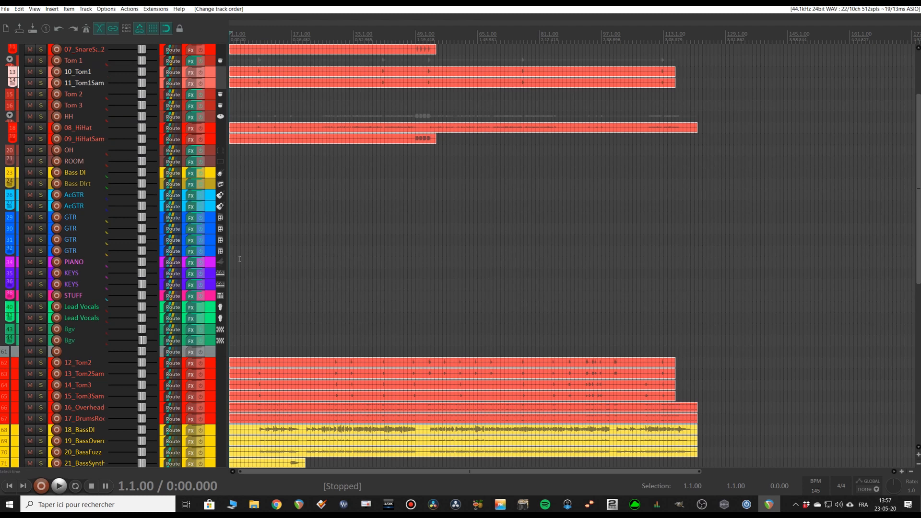
- Move 12_Tom2 and its sample track into the Tom 2 track, and 14_Tom3 and its sample track into Tom 3
{"action": "left_click", "coordinate": [209, 365]}
{"action": "left_click", "coordinate": [207, 376], "text": "shift"}
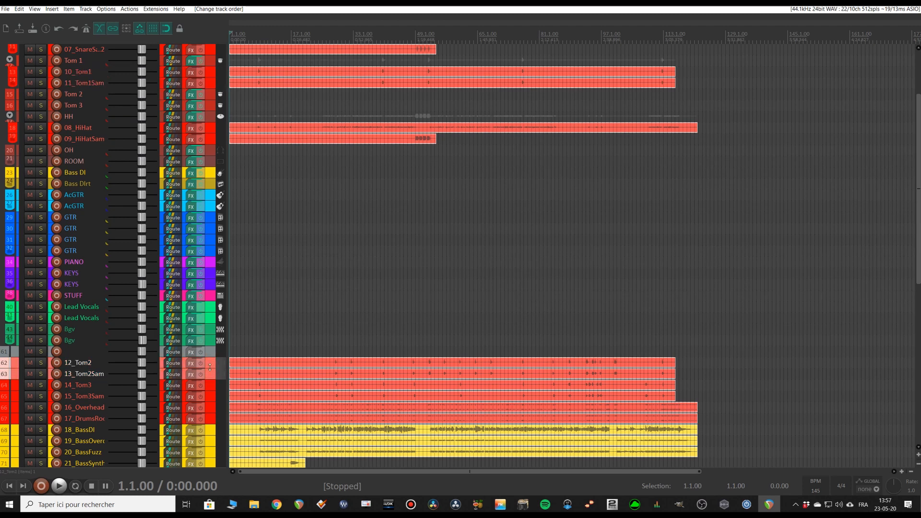
{"action": "left_click_drag", "start_coordinate": [210, 364], "coordinate": [206, 94]}
{"action": "left_click", "coordinate": [208, 385]}
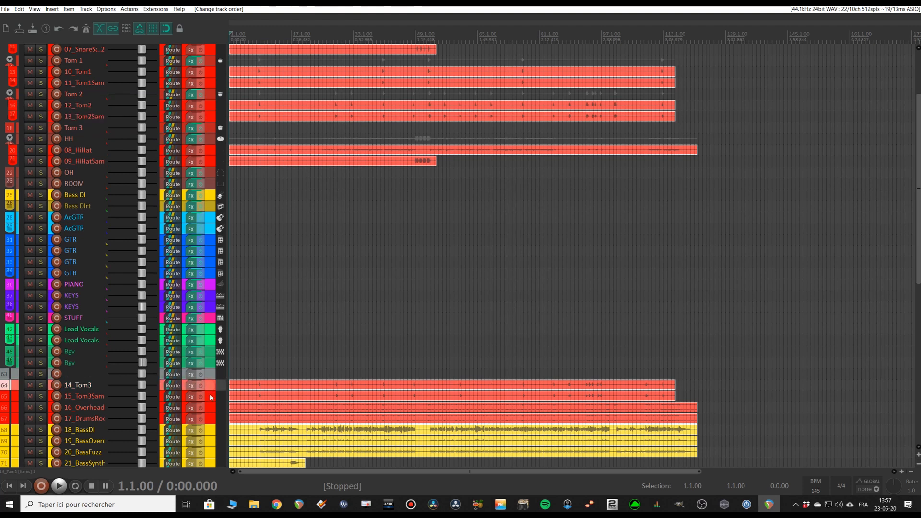
{"action": "left_click", "coordinate": [209, 396], "text": "shift"}
{"action": "left_click_drag", "start_coordinate": [209, 396], "coordinate": [206, 130]}
- Move the 16 overhead track into the OH track and the 17 drums room track into the ROOM track
{"action": "scroll", "coordinate": [235, 334], "scroll_direction": "down", "scroll_amount": 3}
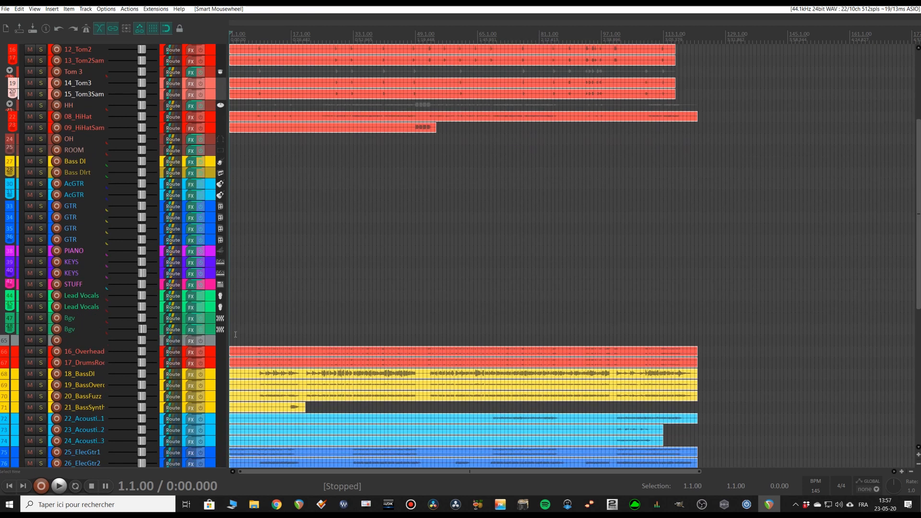
{"action": "left_click_drag", "start_coordinate": [215, 352], "coordinate": [209, 145]}
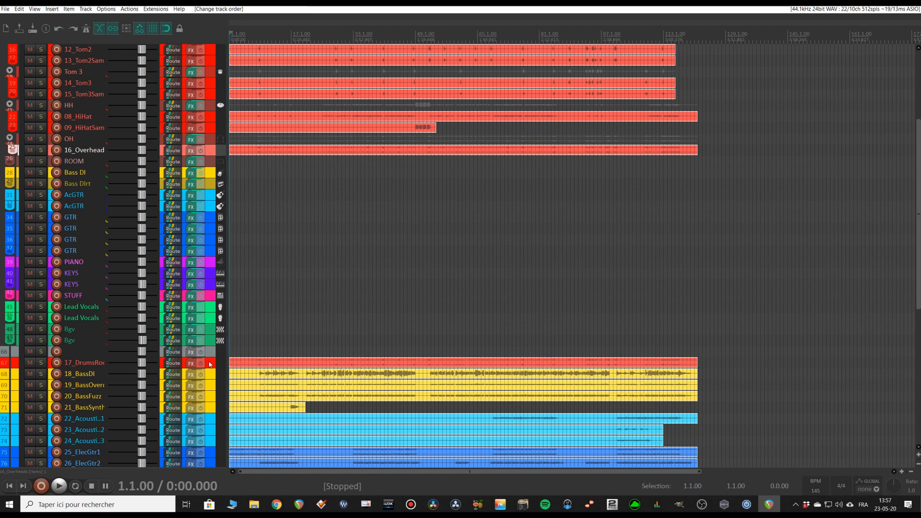
{"action": "left_click_drag", "start_coordinate": [201, 363], "coordinate": [210, 168]}
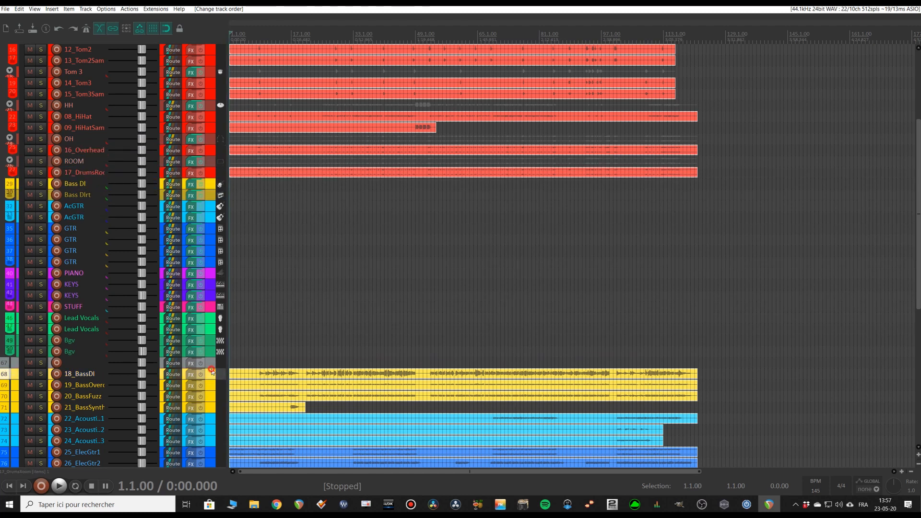
- Move 18_BassDI into the Bass DI track, and the bass overdrive, fuzz and synth tracks 19 through 21 into Bass Dirt
{"action": "left_click_drag", "start_coordinate": [213, 372], "coordinate": [216, 193]}
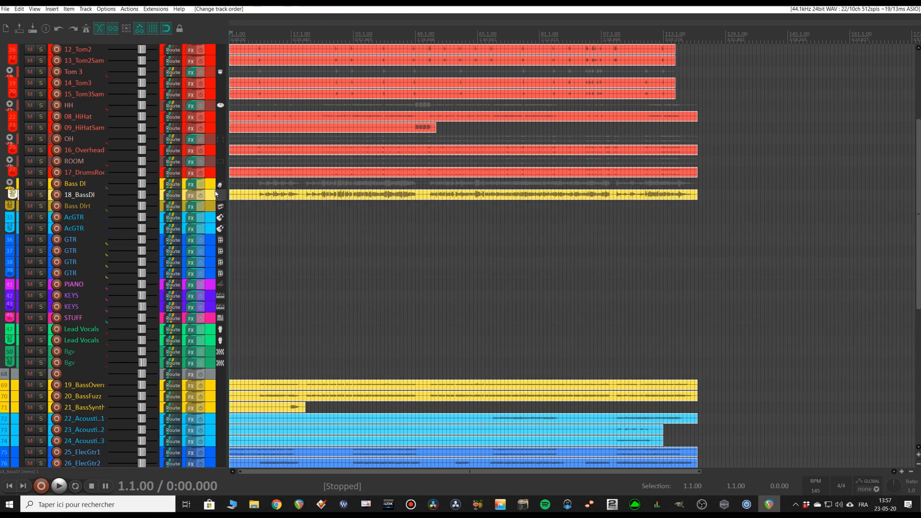
{"action": "left_click", "coordinate": [213, 385]}
{"action": "left_click", "coordinate": [213, 408], "text": "shift"}
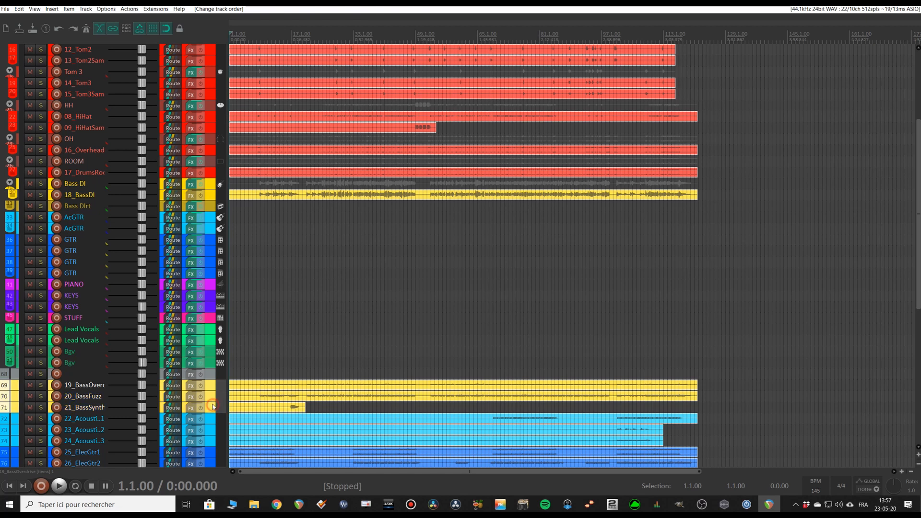
{"action": "left_click_drag", "start_coordinate": [210, 392], "coordinate": [215, 210]}
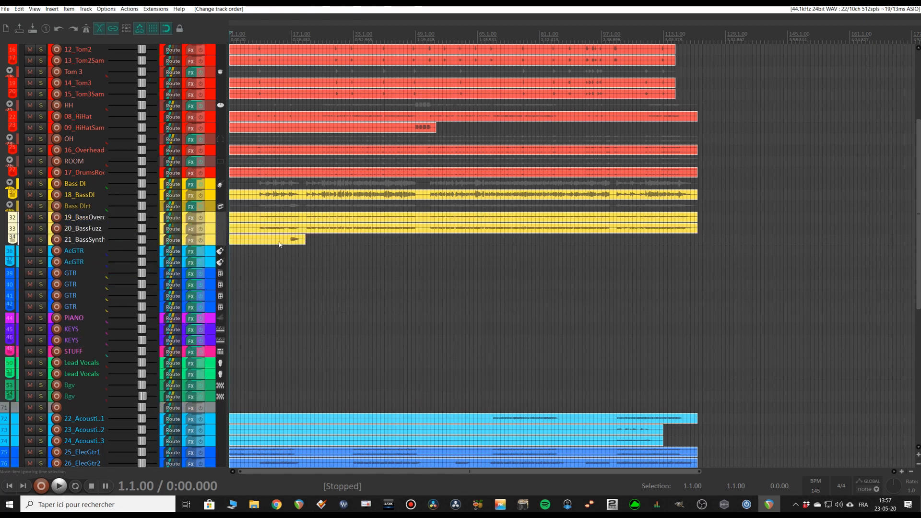
- Move the 21_BassSynth track out of Bass Dirt and into the first KEYS track
{"action": "left_click", "coordinate": [215, 240]}
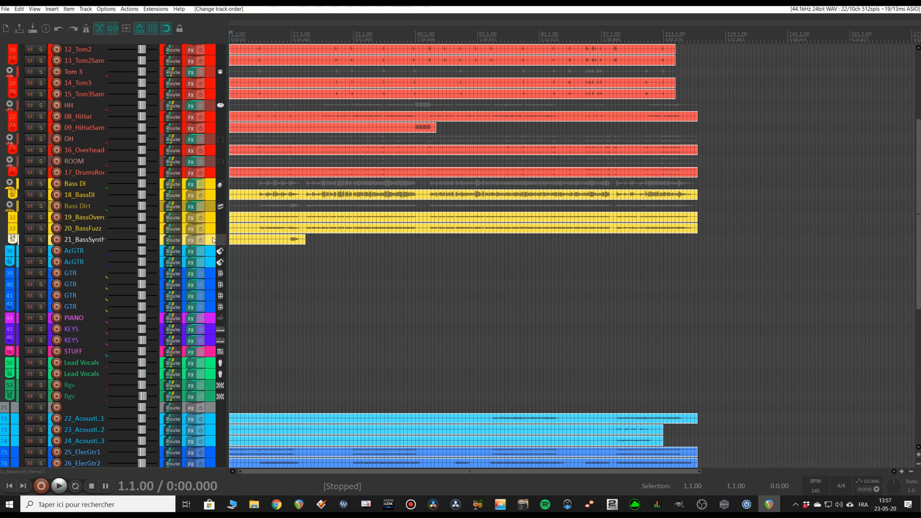
{"action": "left_click_drag", "start_coordinate": [213, 240], "coordinate": [221, 335]}
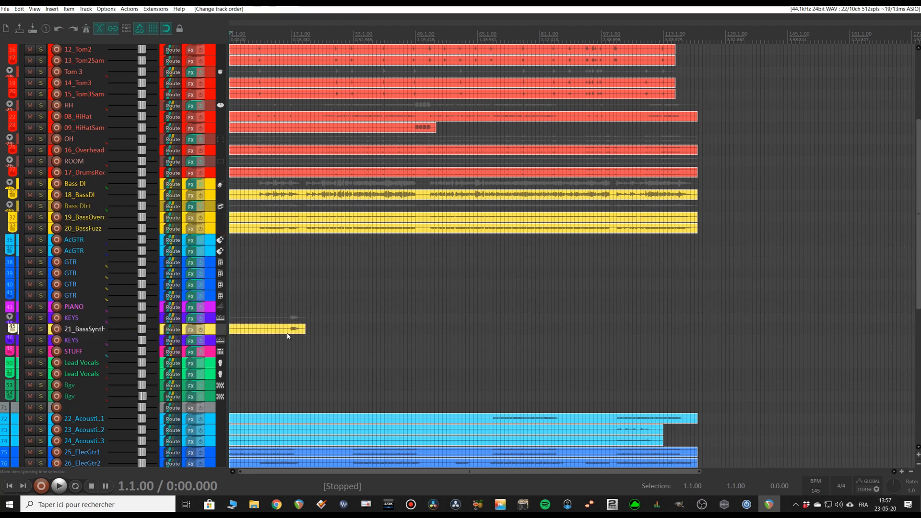
- Enlarge the track heights, then move acoustic guitar track 22 into the first AcGTR track and tracks 23 and 24 into the second
{"action": "scroll", "coordinate": [218, 332], "scroll_direction": "down", "scroll_amount": 2}
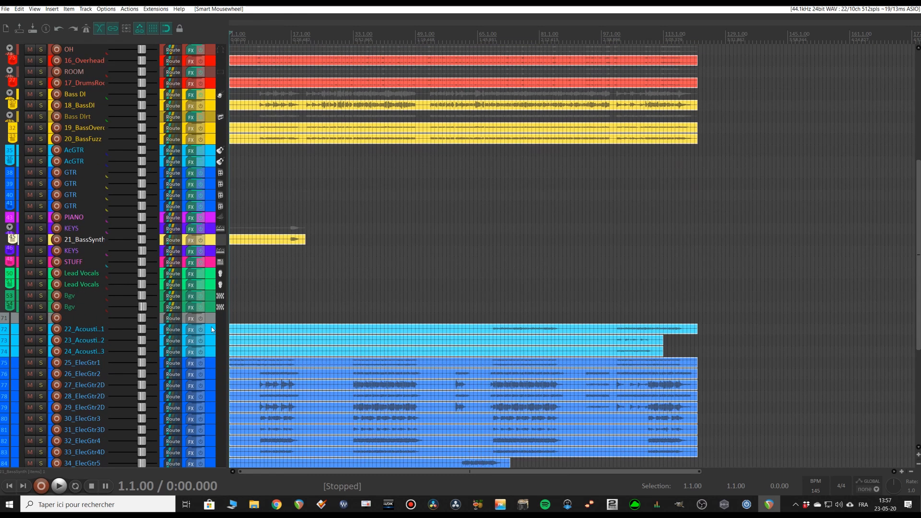
{"action": "scroll", "coordinate": [213, 331], "scroll_direction": "up", "scroll_amount": 3}
{"action": "scroll", "coordinate": [223, 340], "scroll_direction": "down", "scroll_amount": 10}
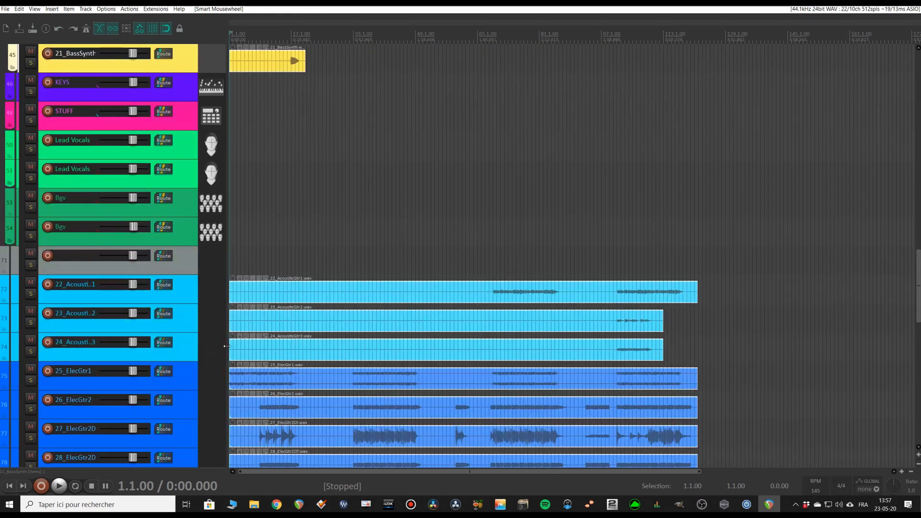
{"action": "scroll", "coordinate": [185, 257], "scroll_direction": "up", "scroll_amount": 8}
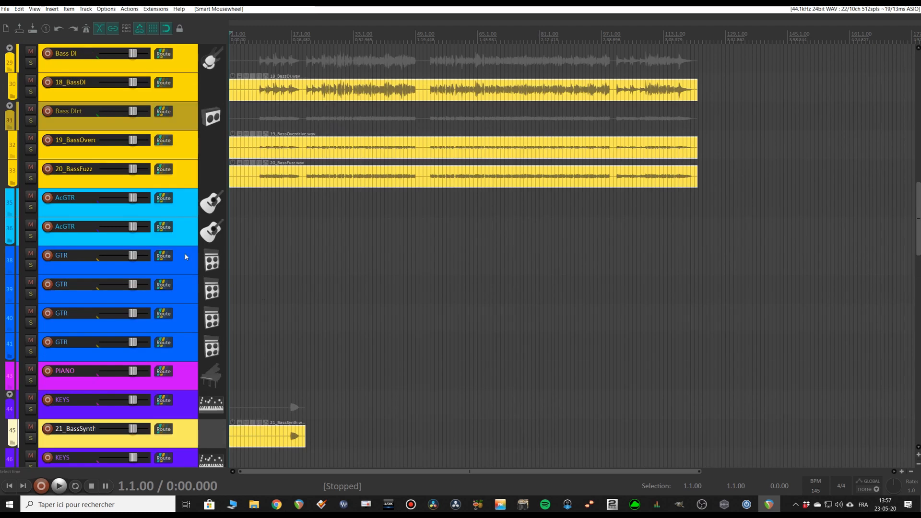
{"action": "scroll", "coordinate": [220, 292], "scroll_direction": "down", "scroll_amount": 8}
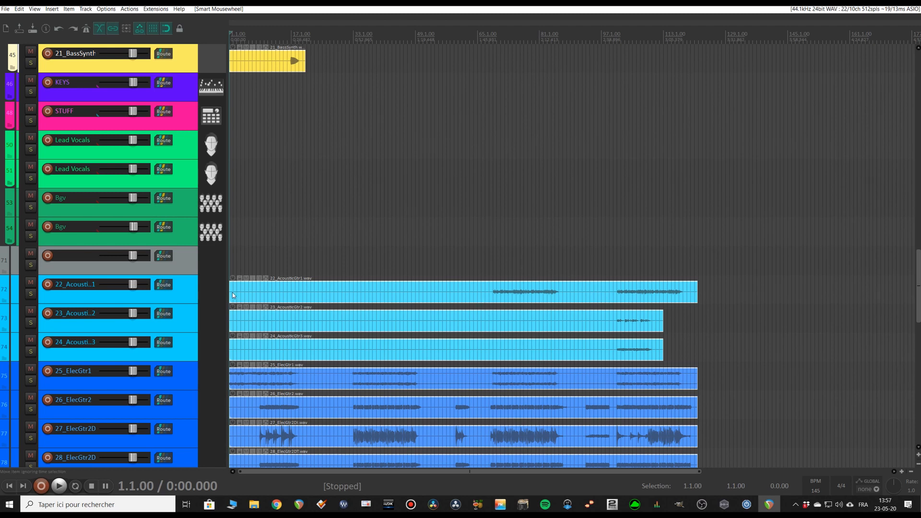
{"action": "left_click_drag", "start_coordinate": [220, 290], "coordinate": [208, 182]}
{"action": "scroll", "coordinate": [213, 259], "scroll_direction": "down", "scroll_amount": 10}
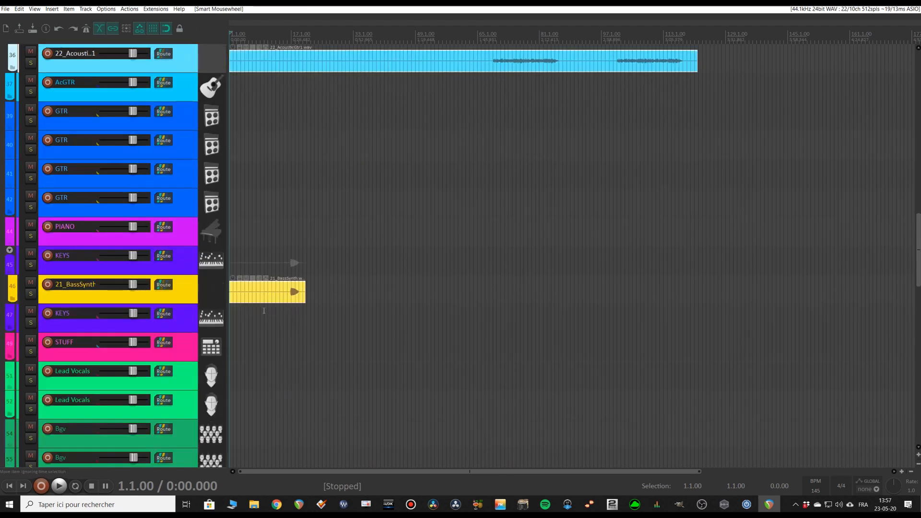
{"action": "left_click_drag", "start_coordinate": [213, 260], "coordinate": [235, 238]}
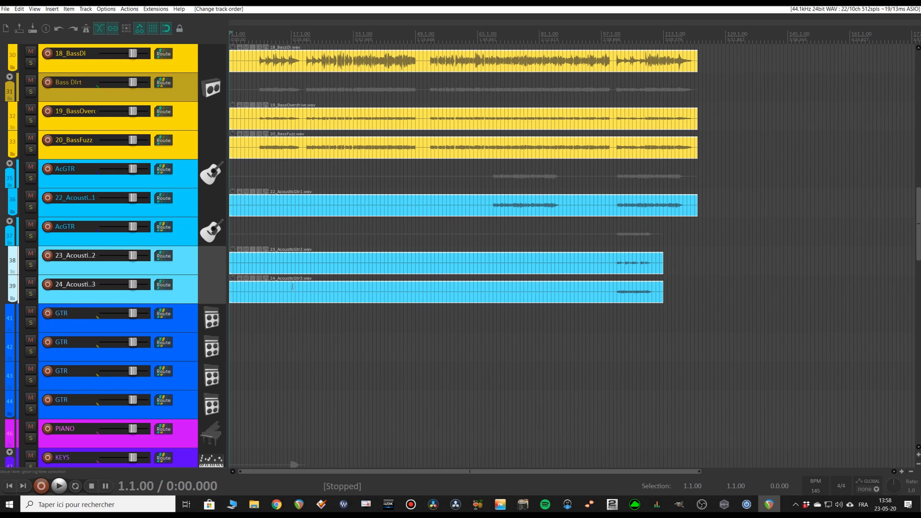
- Delete the five electric guitar DI tracks, numbered 27, 29, 31, 33 and 35
{"action": "scroll", "coordinate": [292, 286], "scroll_direction": "down", "scroll_amount": 3}
{"action": "scroll", "coordinate": [292, 287], "scroll_direction": "down", "scroll_amount": 12}
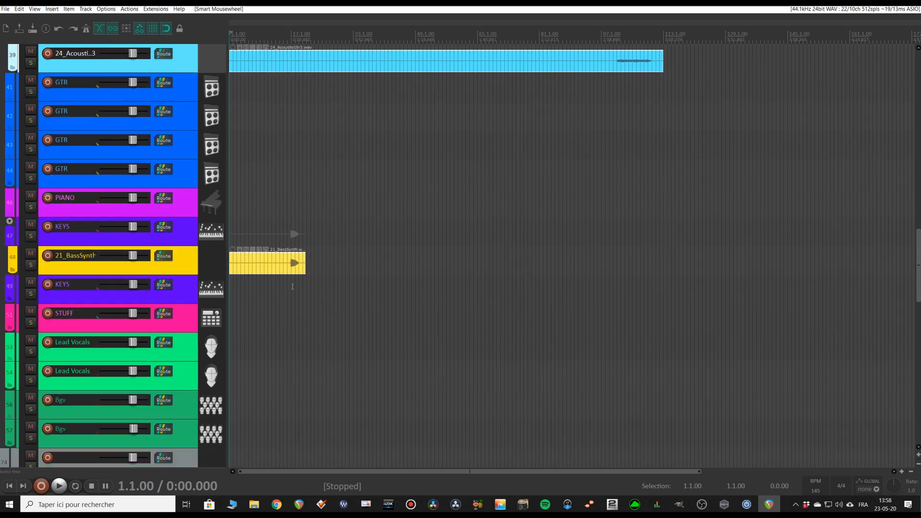
{"action": "left_click", "coordinate": [216, 287]}
{"action": "scroll", "coordinate": [218, 298], "scroll_direction": "down", "scroll_amount": 3}
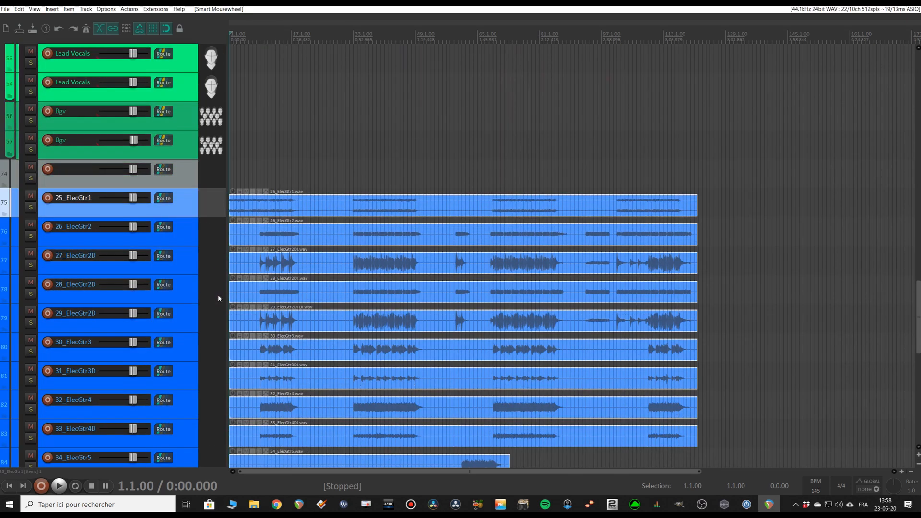
{"action": "left_click", "coordinate": [222, 255]}
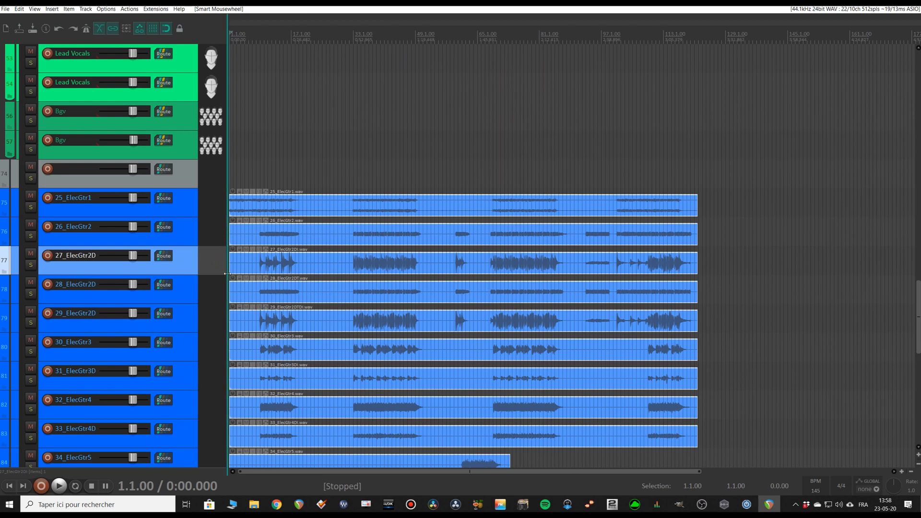
{"action": "left_click", "coordinate": [223, 320], "text": "ctrl"}
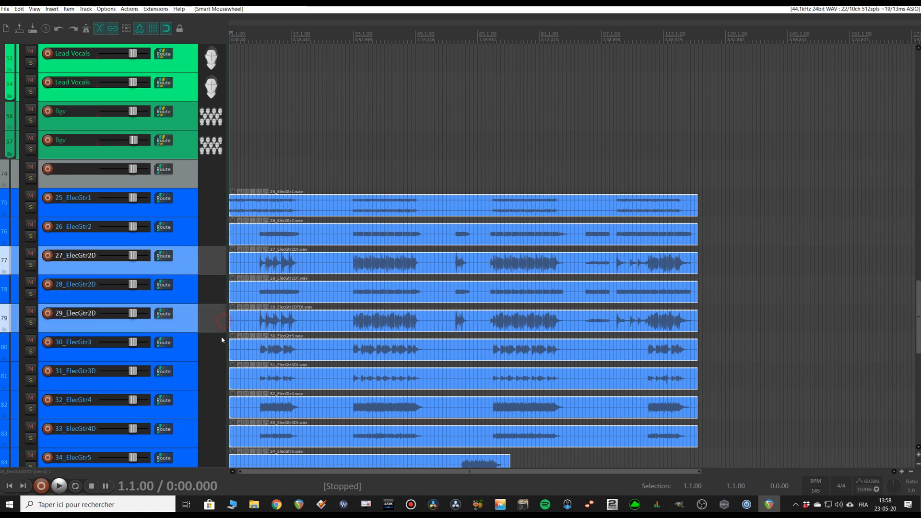
{"action": "left_click", "coordinate": [217, 375], "text": "ctrl"}
{"action": "scroll", "coordinate": [217, 411], "scroll_direction": "down", "scroll_amount": 2}
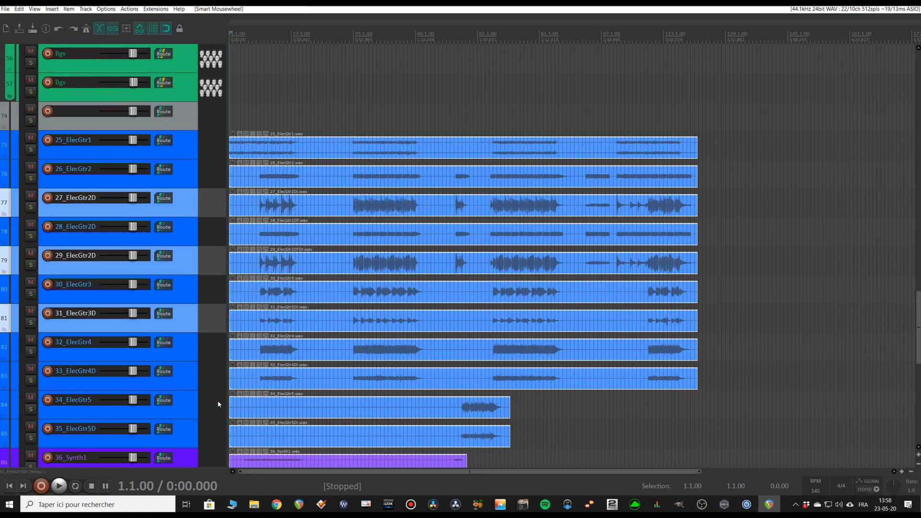
{"action": "left_click", "coordinate": [215, 374], "text": "ctrl"}
{"action": "left_click", "coordinate": [215, 434], "text": "ctrl"}
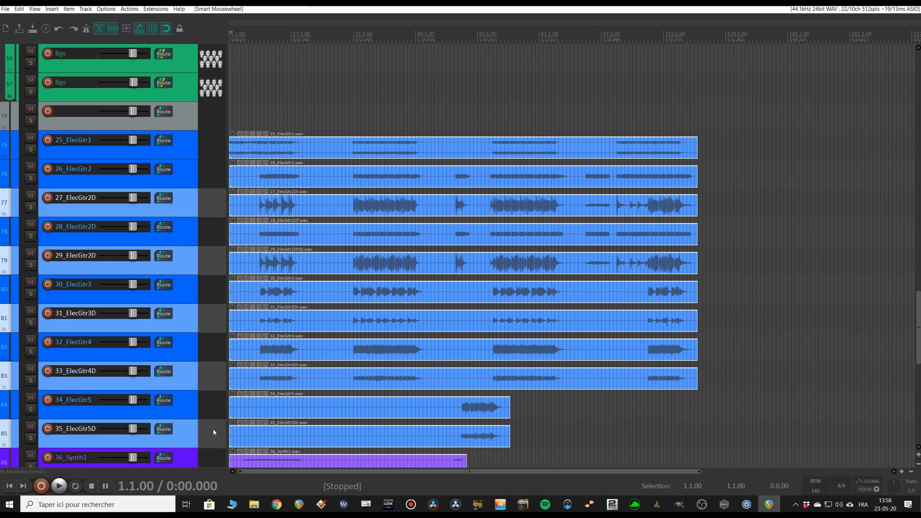
{"action": "key", "text": "Delete"}
{"action": "left_click", "coordinate": [438, 275]}
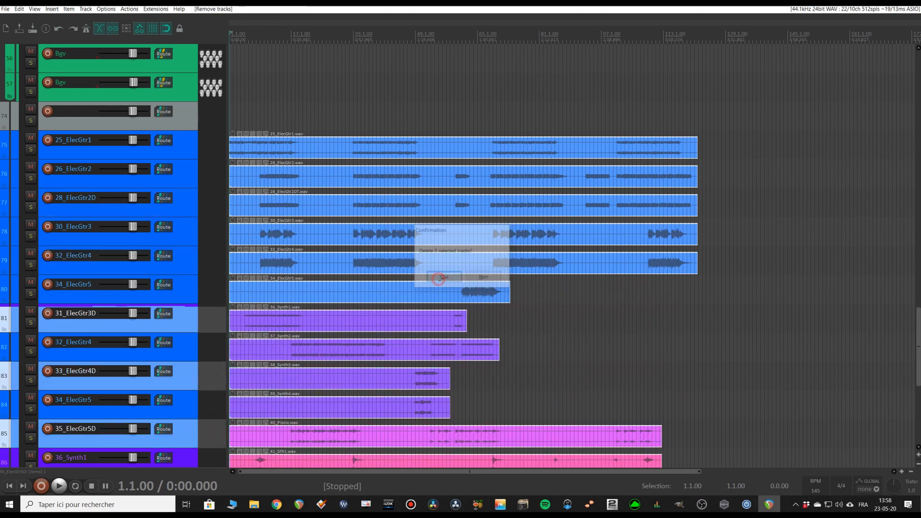
- Enlarge the electric guitar tracks and adjust the pan of 26_ElecGtr2
{"action": "left_click", "coordinate": [214, 149]}
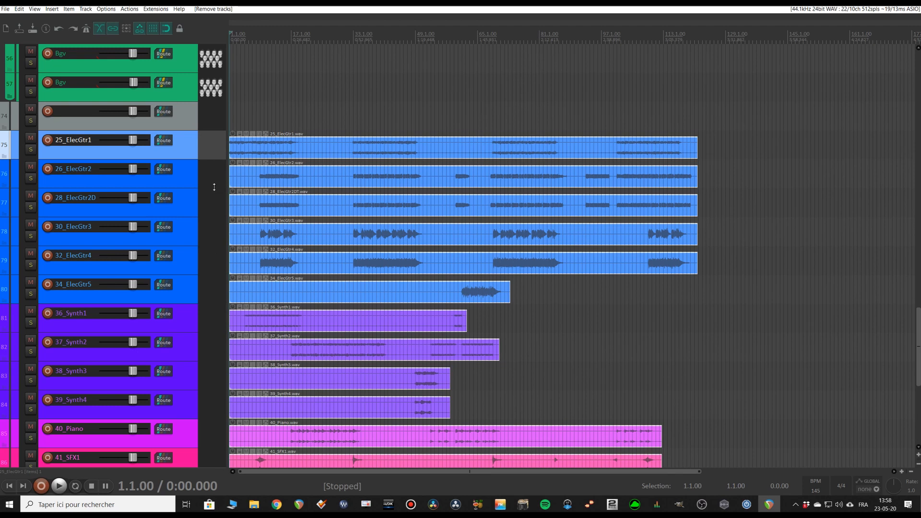
{"action": "scroll", "coordinate": [214, 188], "scroll_direction": "up", "scroll_amount": 2}
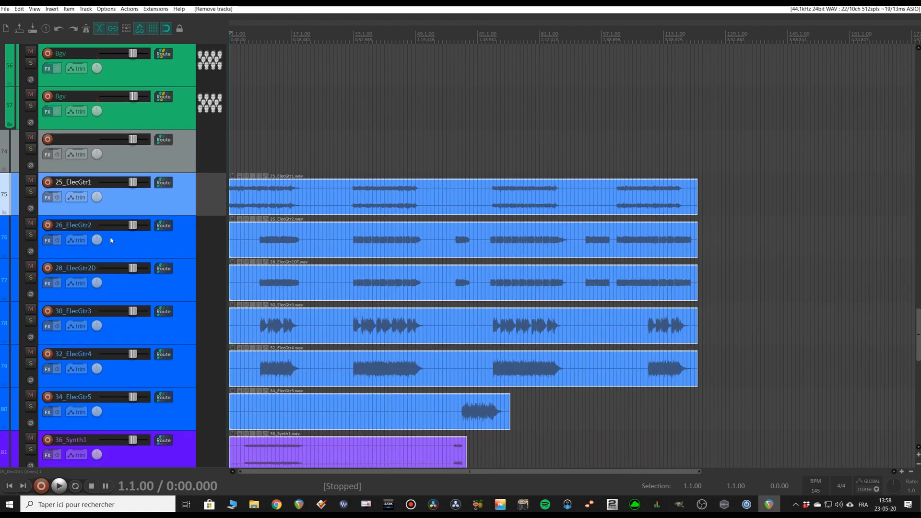
{"action": "left_click", "coordinate": [129, 240]}
{"action": "mouse_move", "coordinate": [98, 240]}
{"action": "left_mouse_down"}
{"action": "mouse_move", "coordinate": [97, 288]}
{"action": "mouse_move", "coordinate": [97, 235]}
{"action": "left_mouse_up"}
- Move the electric guitar tracks 25_ElecGtr1 and 34_ElecGtr5 into the first GTR track
{"action": "left_click", "coordinate": [186, 199]}
{"action": "left_click", "coordinate": [189, 242]}
{"action": "left_click", "coordinate": [184, 278]}
{"action": "left_click", "coordinate": [185, 327]}
{"action": "left_click", "coordinate": [186, 375]}
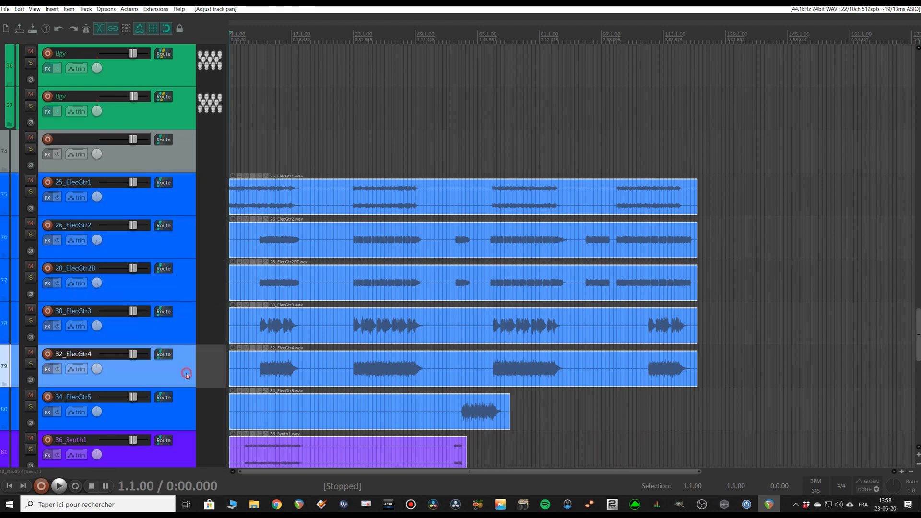
{"action": "left_click", "coordinate": [187, 416]}
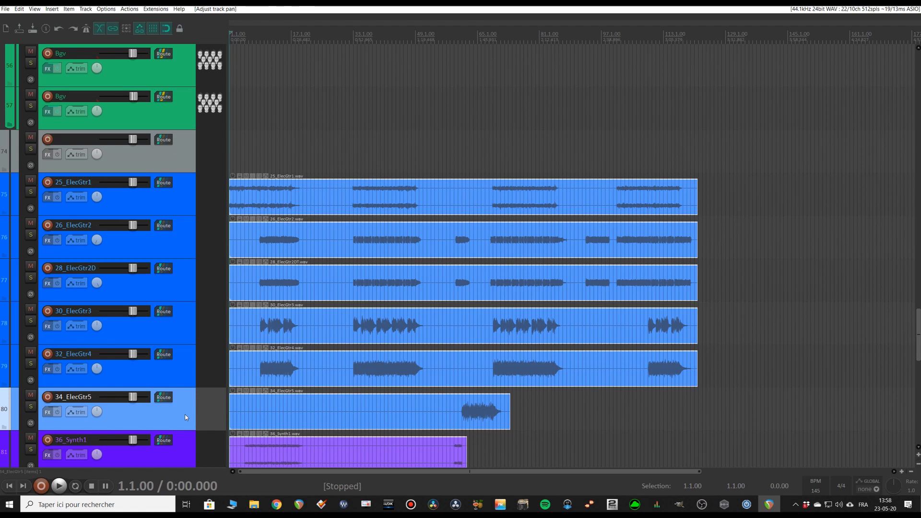
{"action": "left_click_drag", "start_coordinate": [185, 410], "coordinate": [191, 130]}
{"action": "left_click", "coordinate": [189, 197]}
{"action": "left_click", "coordinate": [188, 236], "text": "shift"}
- Move 26_ElecGtr2 and its double, track 28, into the second GTR track
{"action": "scroll", "coordinate": [200, 226], "scroll_direction": "down", "scroll_amount": 10}
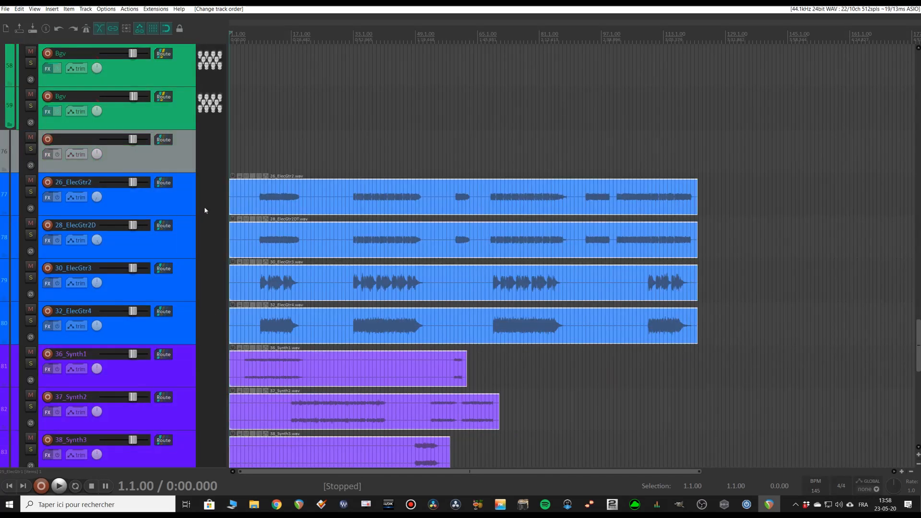
{"action": "left_click", "coordinate": [204, 210]}
{"action": "left_click", "coordinate": [211, 227], "text": "shift"}
{"action": "left_click_drag", "start_coordinate": [206, 200], "coordinate": [228, 192]}
- Move 30_ElecGtr3 into the third GTR track and 32_ElecGtr4 into the fourth
{"action": "scroll", "coordinate": [216, 274], "scroll_direction": "down", "scroll_amount": 15}
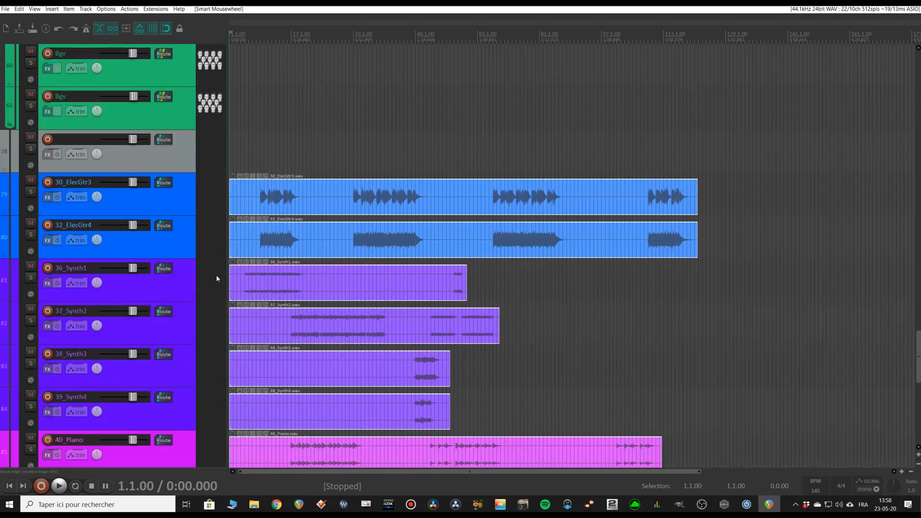
{"action": "left_click", "coordinate": [210, 204]}
{"action": "left_click", "coordinate": [211, 226], "text": "shift"}
{"action": "left_click_drag", "start_coordinate": [207, 194], "coordinate": [234, 195]}
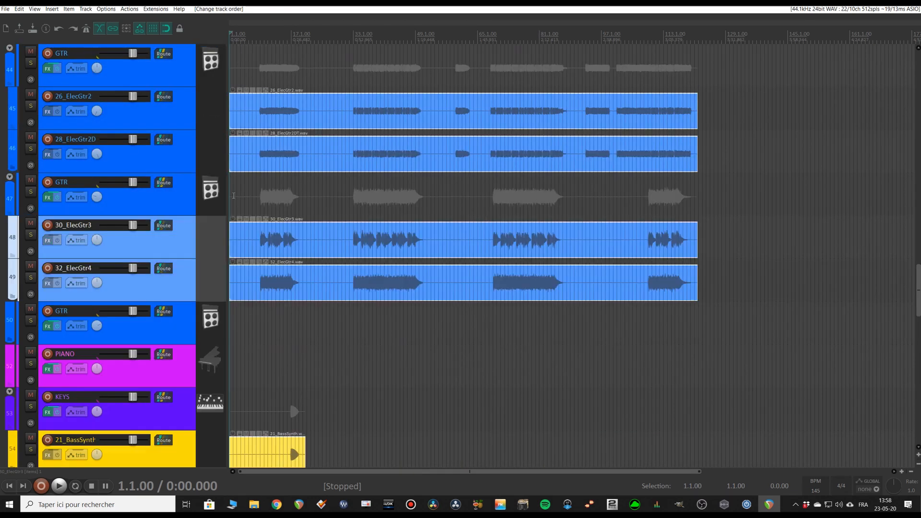
{"action": "left_click", "coordinate": [224, 292]}
{"action": "left_click_drag", "start_coordinate": [223, 291], "coordinate": [221, 337]}
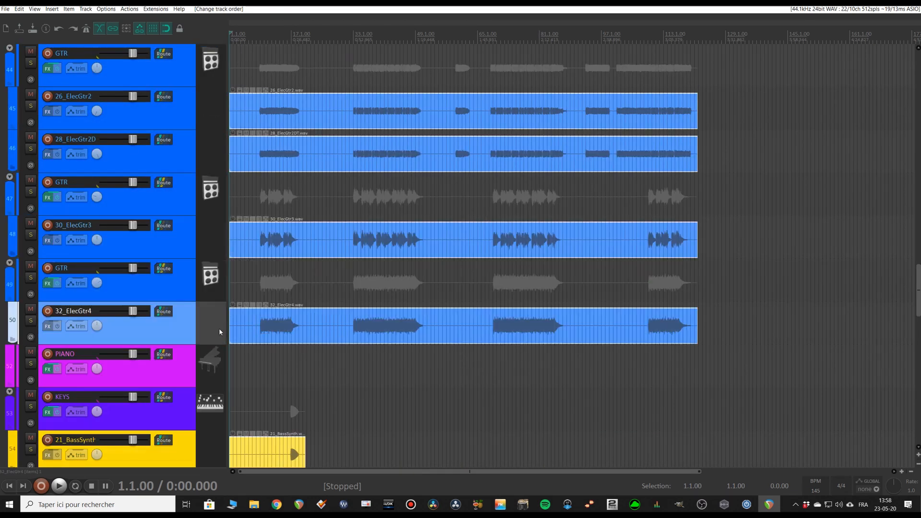
- Move 38_Synth3 and 39_Synth4 into the first KEYS track, above 21_BassSynth
{"action": "scroll", "coordinate": [261, 250], "scroll_direction": "down", "scroll_amount": 3}
{"action": "scroll", "coordinate": [264, 268], "scroll_direction": "down", "scroll_amount": 4}
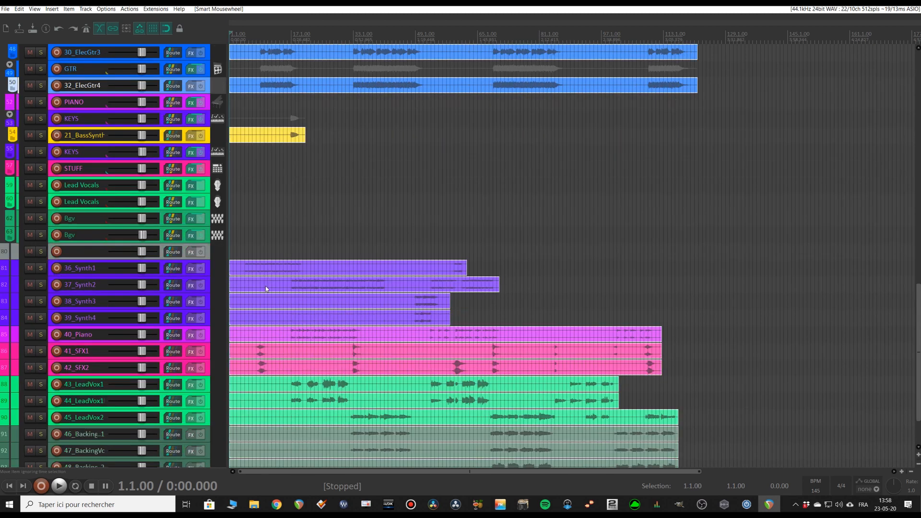
{"action": "scroll", "coordinate": [257, 232], "scroll_direction": "up", "scroll_amount": 2}
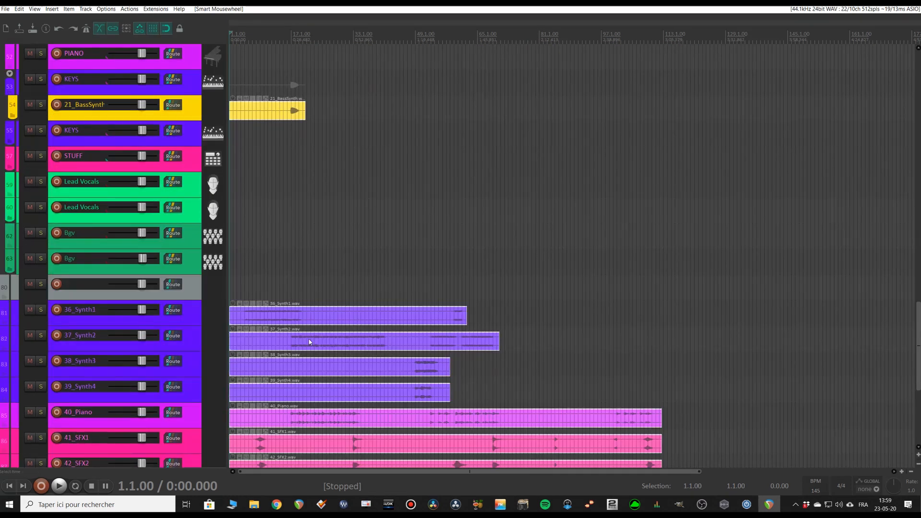
{"action": "scroll", "coordinate": [311, 343], "scroll_direction": "up", "scroll_amount": 2}
{"action": "scroll", "coordinate": [311, 343], "scroll_direction": "down", "scroll_amount": 2}
{"action": "scroll", "coordinate": [249, 207], "scroll_direction": "up", "scroll_amount": 2}
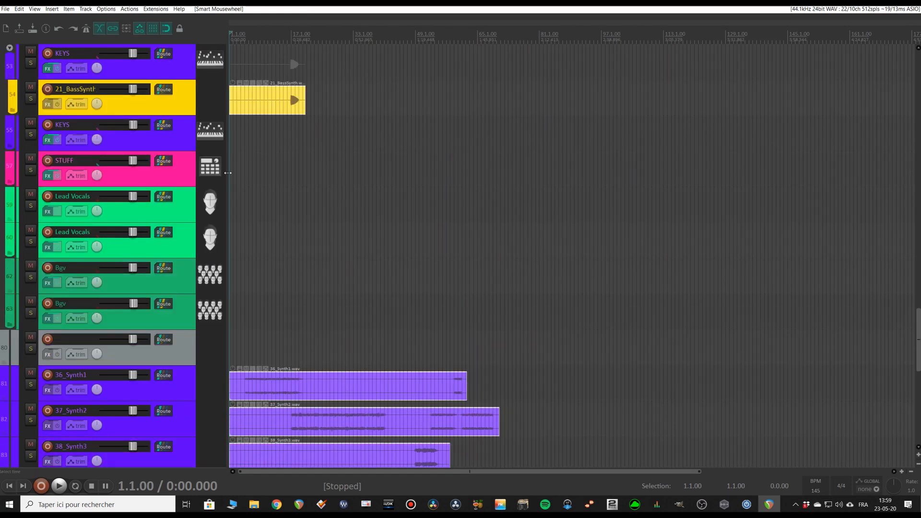
{"action": "scroll", "coordinate": [254, 119], "scroll_direction": "down", "scroll_amount": 1}
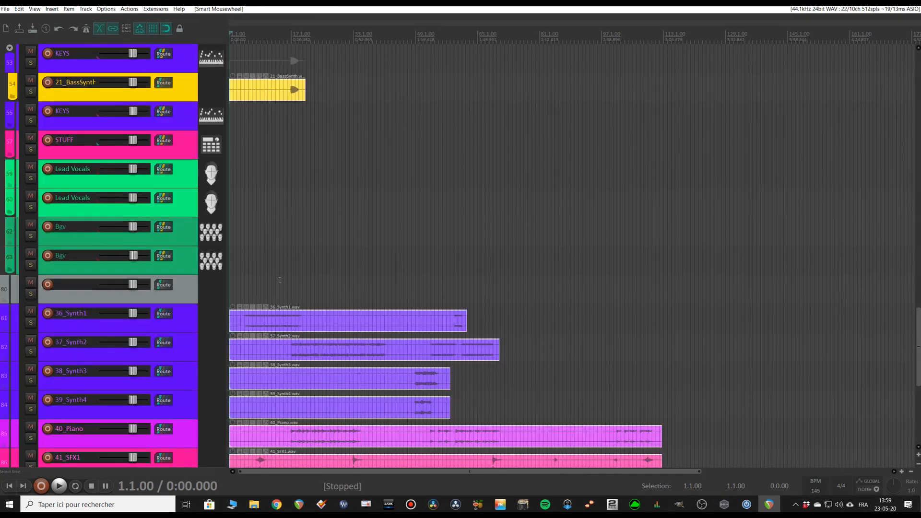
{"action": "scroll", "coordinate": [280, 280], "scroll_direction": "down", "scroll_amount": 1}
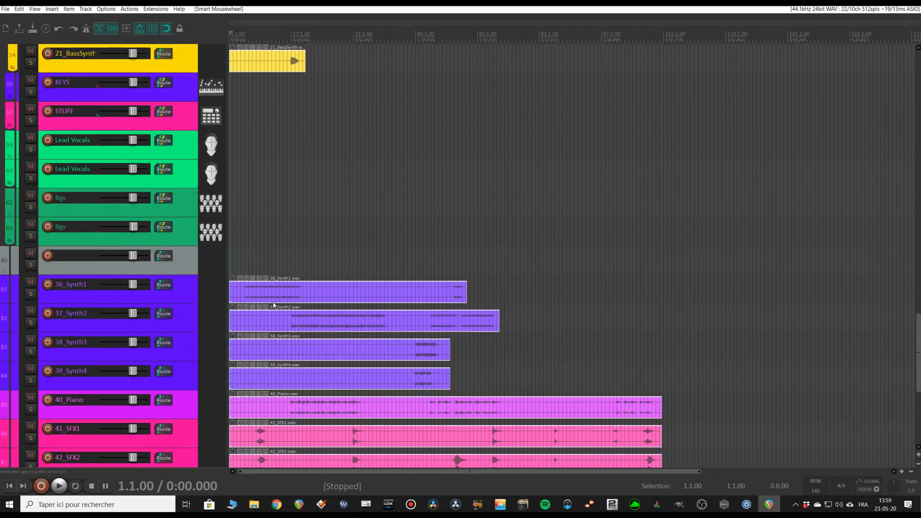
{"action": "left_click", "coordinate": [219, 344]}
{"action": "left_click", "coordinate": [215, 374], "text": "shift"}
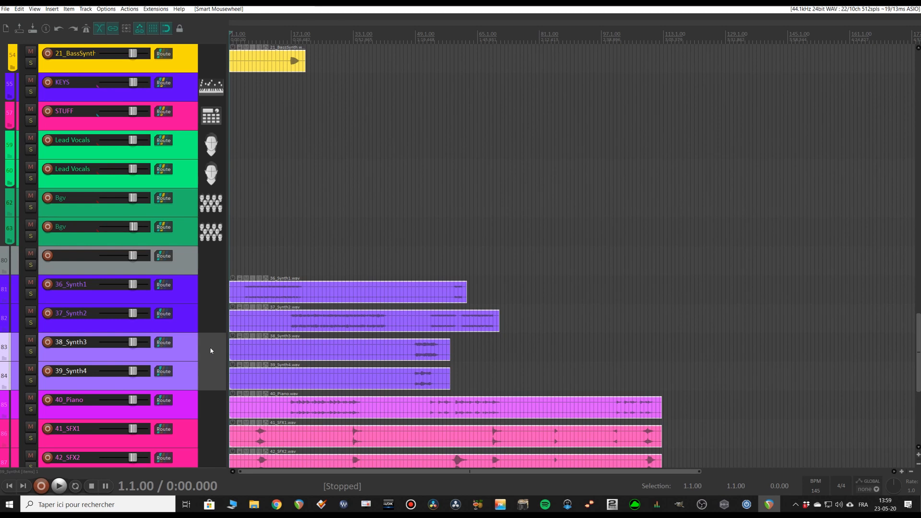
{"action": "left_click_drag", "start_coordinate": [211, 350], "coordinate": [202, 189]}
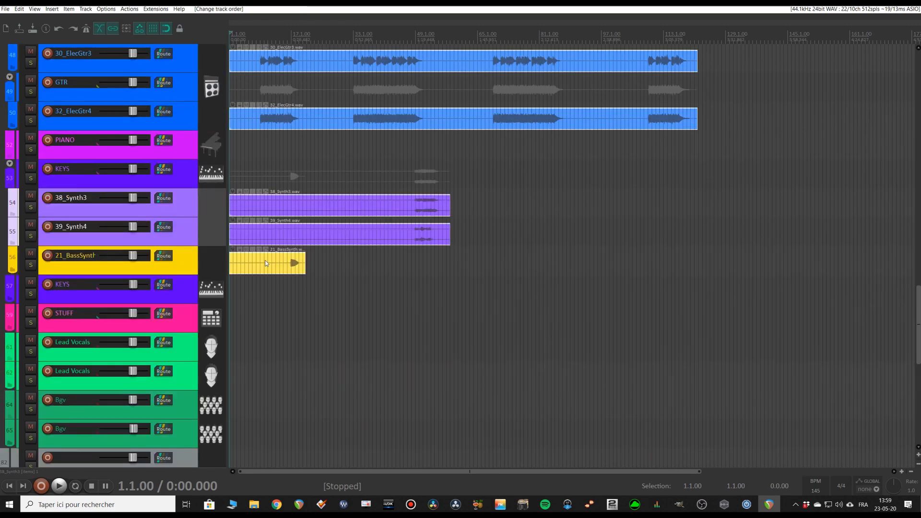
- Move 36_Synth1 and 37_Synth2 into the second KEYS track
{"action": "scroll", "coordinate": [291, 278], "scroll_direction": "down", "scroll_amount": 5}
{"action": "left_click", "coordinate": [205, 323]}
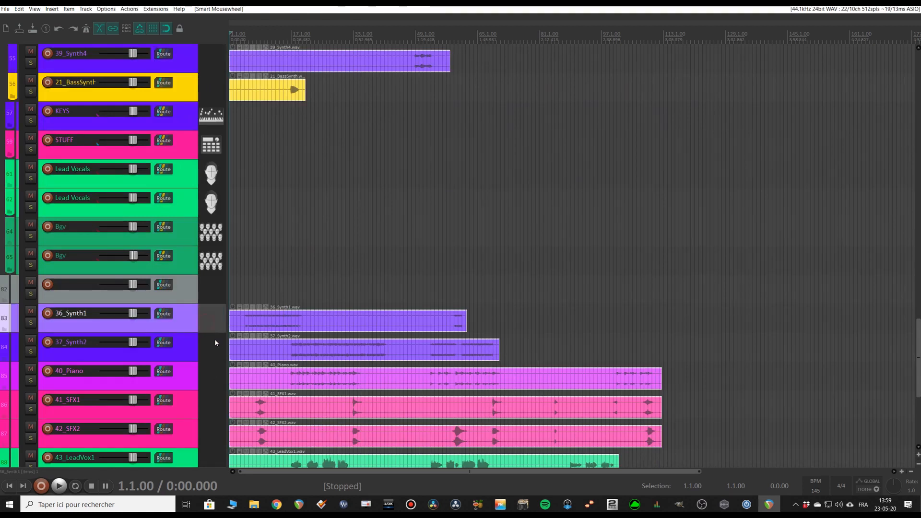
{"action": "left_click", "coordinate": [214, 345], "text": "shift"}
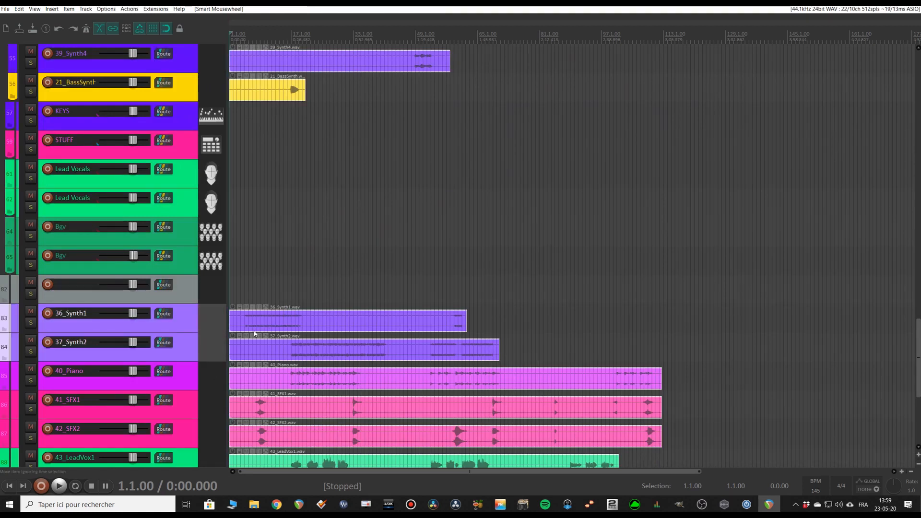
{"action": "left_click_drag", "start_coordinate": [218, 324], "coordinate": [213, 116]}
{"action": "scroll", "coordinate": [266, 188], "scroll_direction": "up", "scroll_amount": 2}
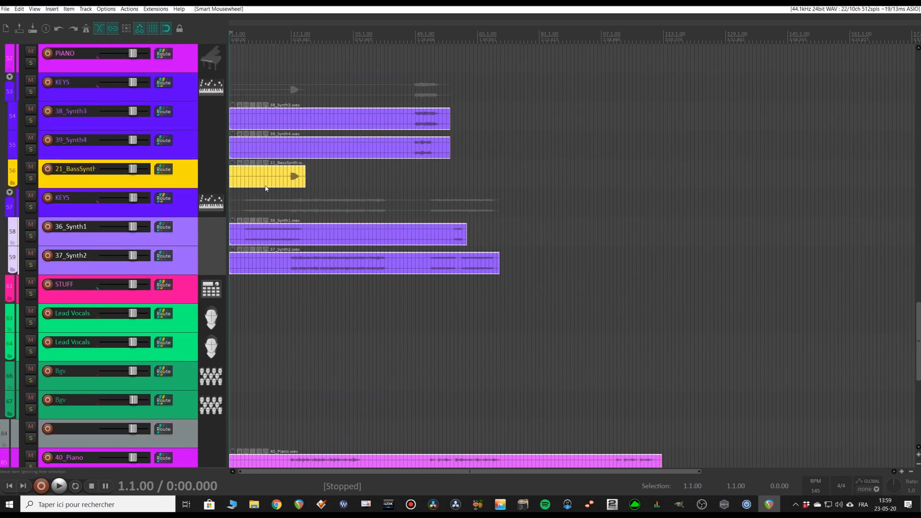
- Move 40_Piano into the PIANO track
{"action": "scroll", "coordinate": [209, 209], "scroll_direction": "down", "scroll_amount": 7}
{"action": "left_click", "coordinate": [208, 205]}
{"action": "scroll", "coordinate": [217, 290], "scroll_direction": "up", "scroll_amount": 2}
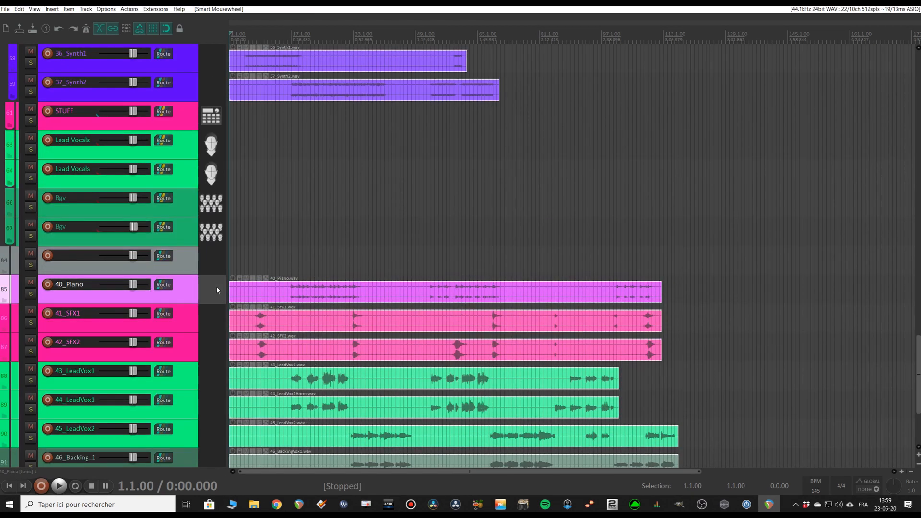
{"action": "left_click_drag", "start_coordinate": [218, 290], "coordinate": [224, 198]}
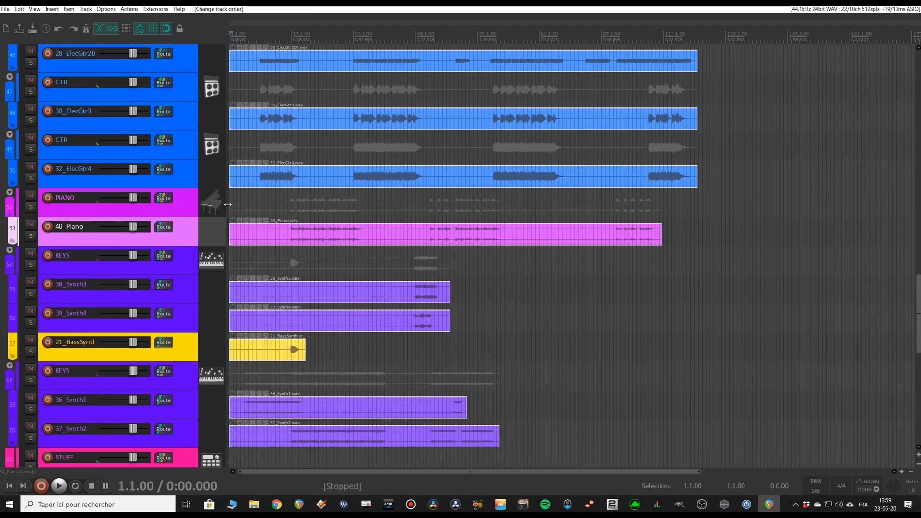
- Move the effects tracks 41_SFX1 and 42_SFX2 into the STUFF track
{"action": "scroll", "coordinate": [218, 269], "scroll_direction": "down", "scroll_amount": 10}
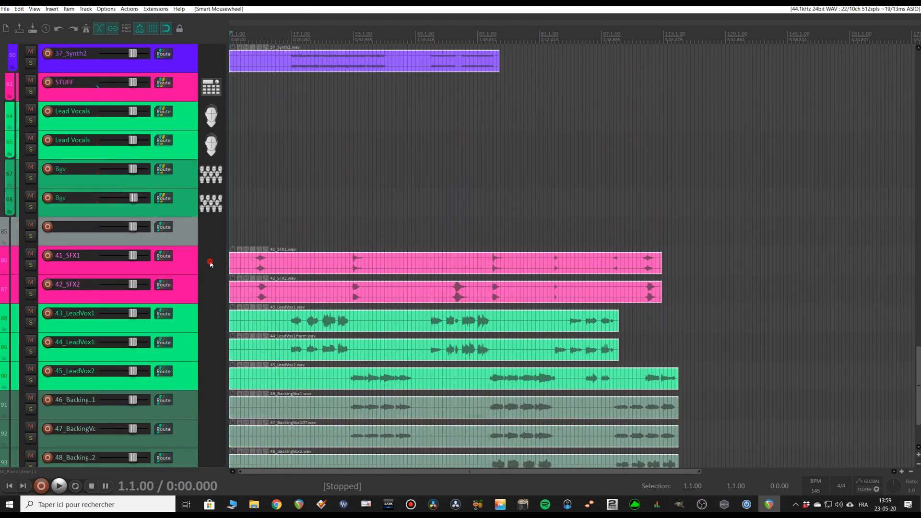
{"action": "left_click_drag", "start_coordinate": [211, 263], "coordinate": [222, 91]}
{"action": "scroll", "coordinate": [274, 188], "scroll_direction": "up", "scroll_amount": 5}
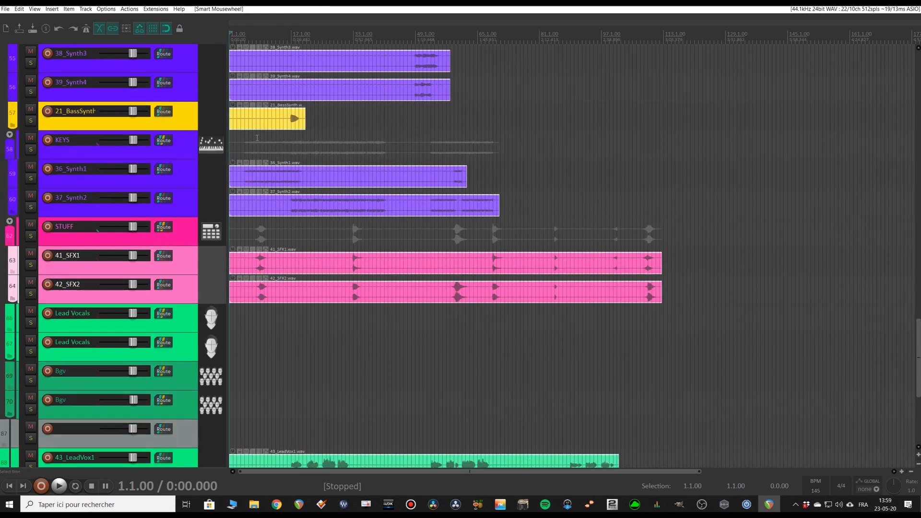
- Move lead vocal tracks 43 and 44 into the first Lead Vocals track and 45_LeadVox2 into the second
{"action": "scroll", "coordinate": [274, 188], "scroll_direction": "down", "scroll_amount": 8}
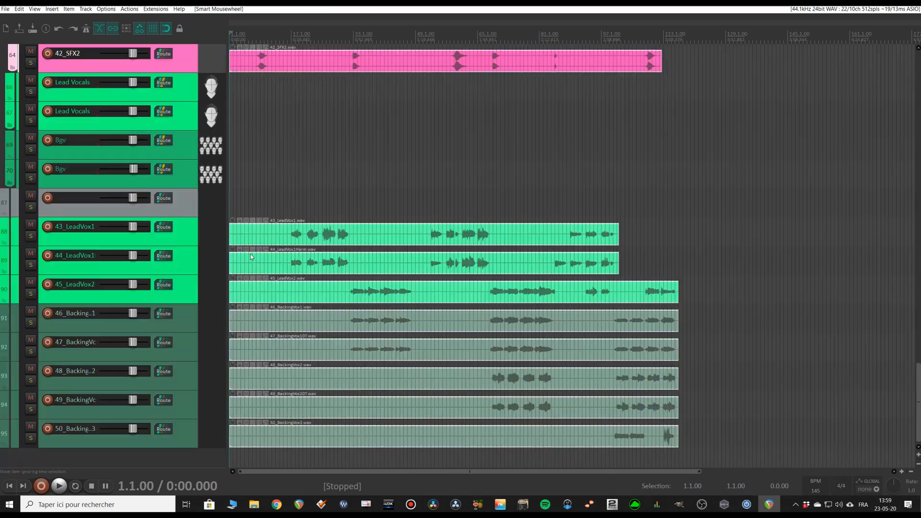
{"action": "left_click", "coordinate": [220, 233]}
{"action": "left_click", "coordinate": [221, 263]}
{"action": "left_click", "coordinate": [217, 296]}
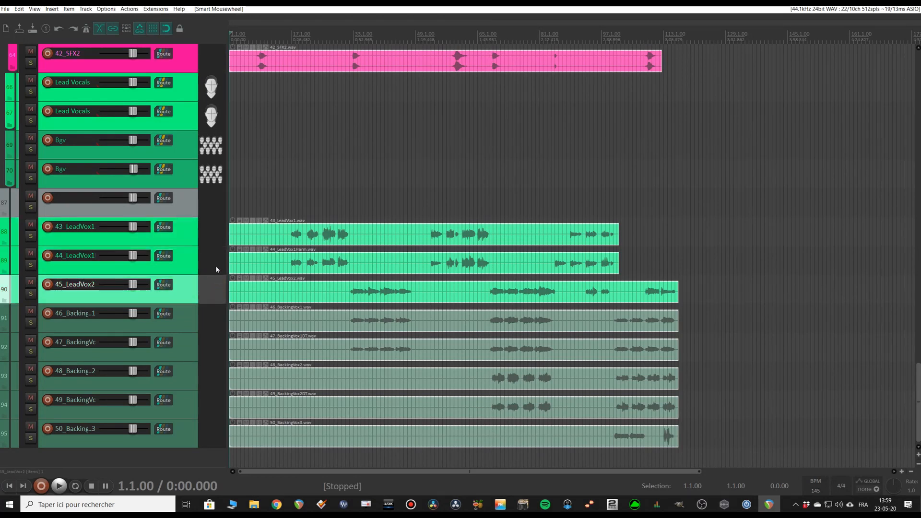
{"action": "left_click", "coordinate": [216, 238]}
{"action": "left_click", "coordinate": [215, 262], "text": "shift"}
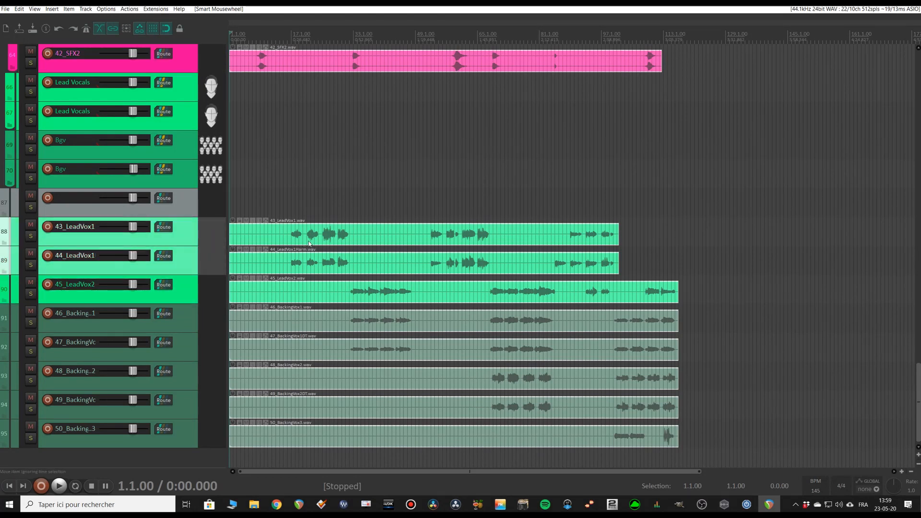
{"action": "left_click_drag", "start_coordinate": [215, 231], "coordinate": [210, 91]}
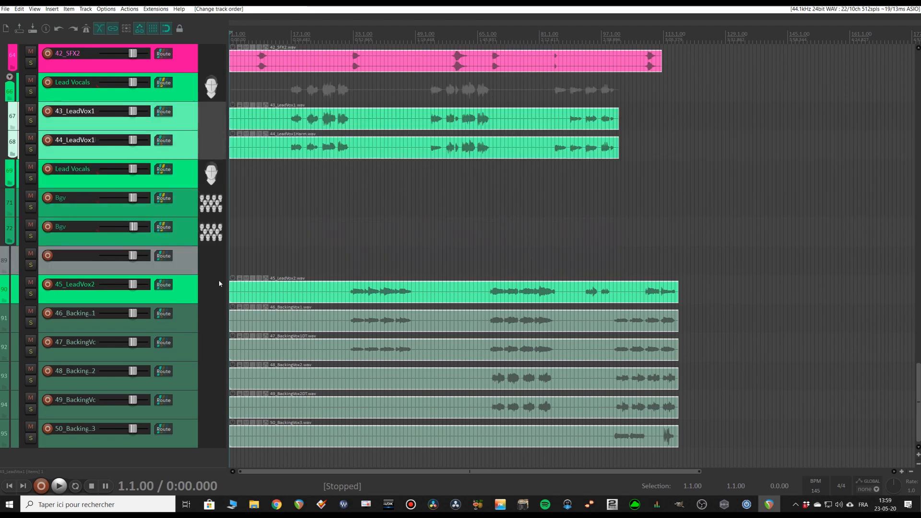
{"action": "left_click_drag", "start_coordinate": [219, 283], "coordinate": [208, 174]}
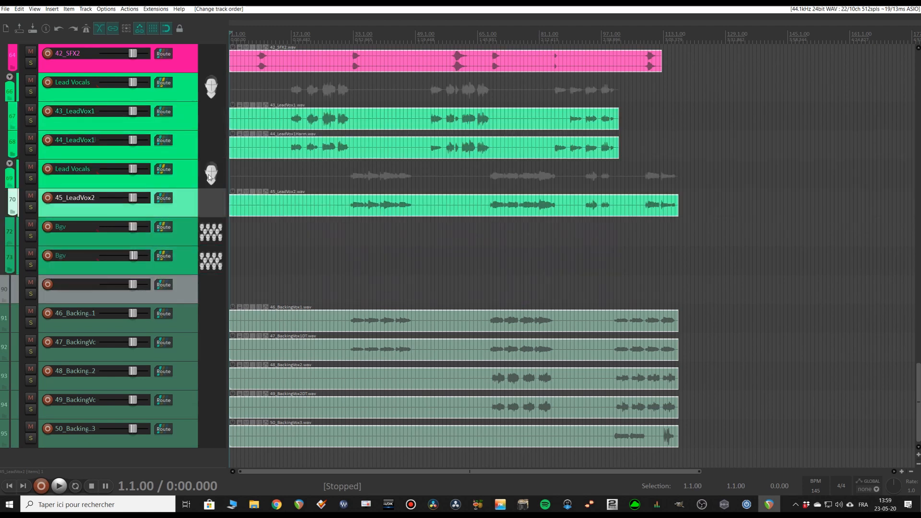
- Move backing vocal tracks 46 and 47 into the first Bgv track, and tracks 48 and 49 into the second
{"action": "left_click", "coordinate": [208, 321]}
{"action": "left_click", "coordinate": [208, 350], "text": "shift"}
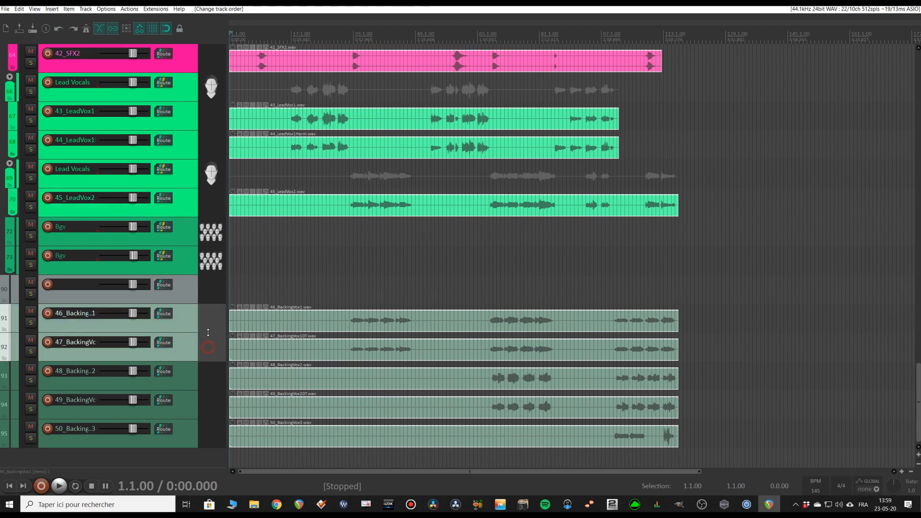
{"action": "left_click_drag", "start_coordinate": [208, 350], "coordinate": [214, 239]}
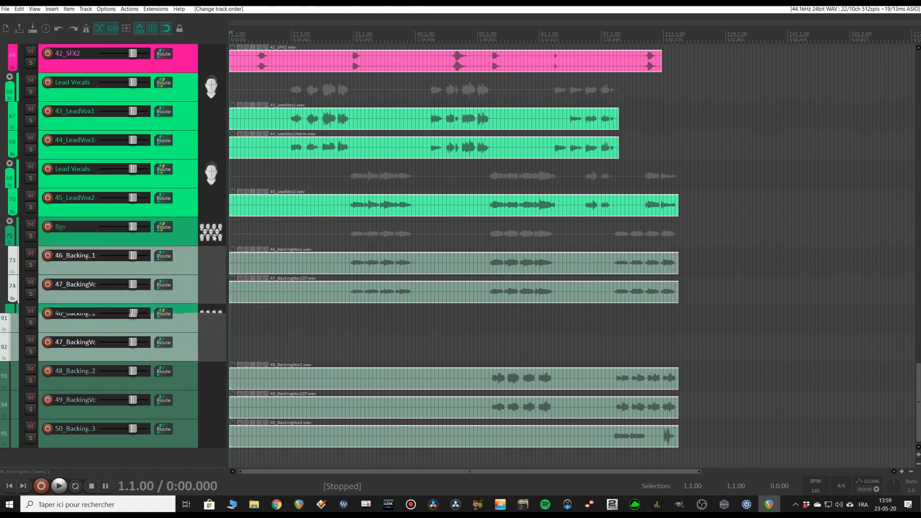
{"action": "left_click", "coordinate": [218, 372]}
{"action": "left_click", "coordinate": [218, 399], "text": "shift"}
{"action": "left_click_drag", "start_coordinate": [215, 382], "coordinate": [217, 334]}
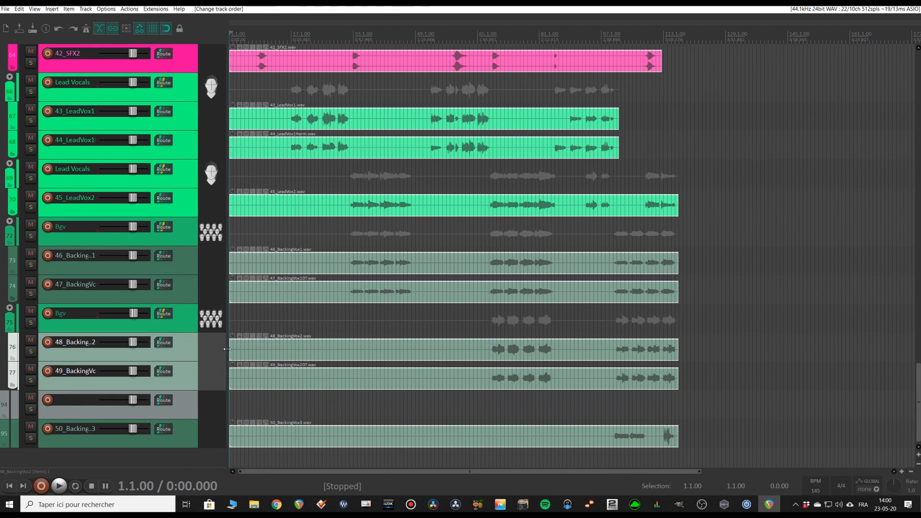
- Move 50_BackingVox3 beneath track 49 in the second Bgv group and delete the leftover unnamed grey track
{"action": "left_click", "coordinate": [217, 437]}
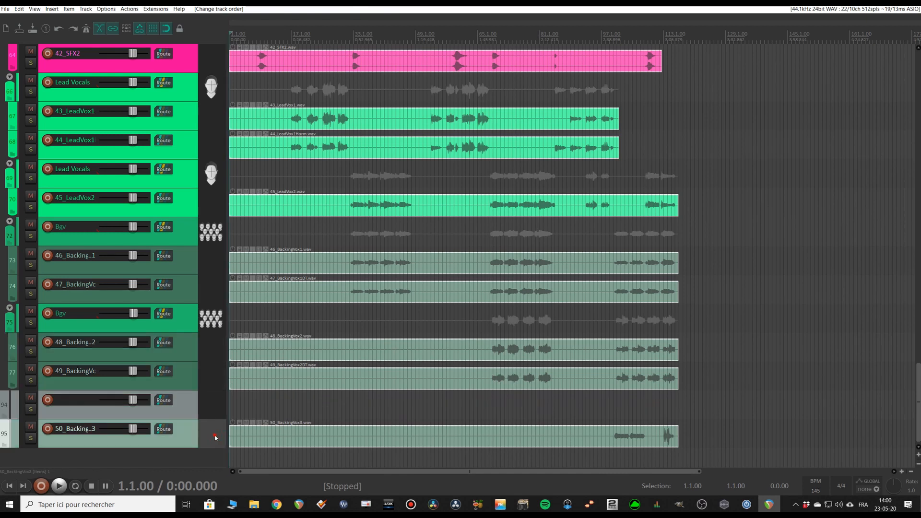
{"action": "left_click_drag", "start_coordinate": [215, 437], "coordinate": [208, 376]}
{"action": "left_click", "coordinate": [209, 425]}
{"action": "key", "text": "Delete"}
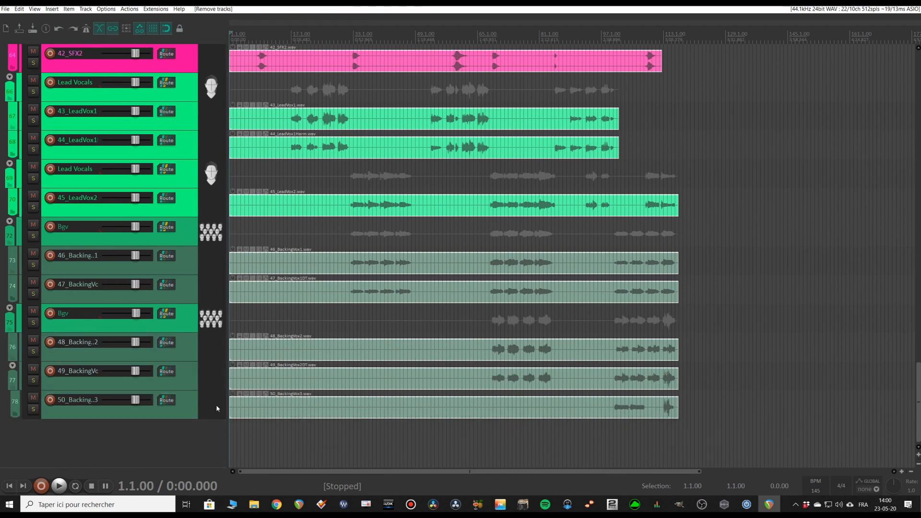
- Shrink the track heights and look over the sorted session from the vocals back up to the drums
{"action": "scroll", "coordinate": [272, 317], "scroll_direction": "up", "scroll_amount": 8}
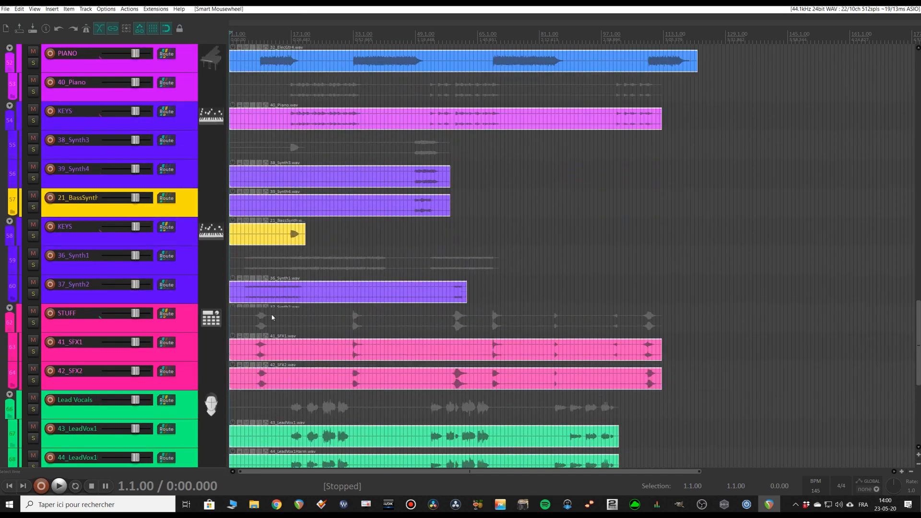
{"action": "scroll", "coordinate": [272, 314], "scroll_direction": "down", "scroll_amount": 6}
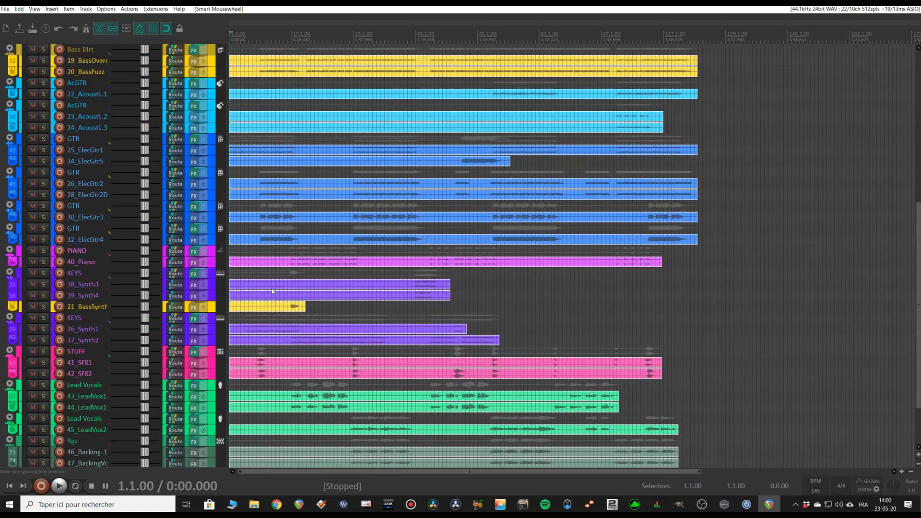
{"action": "scroll", "coordinate": [272, 291], "scroll_direction": "up", "scroll_amount": 10}
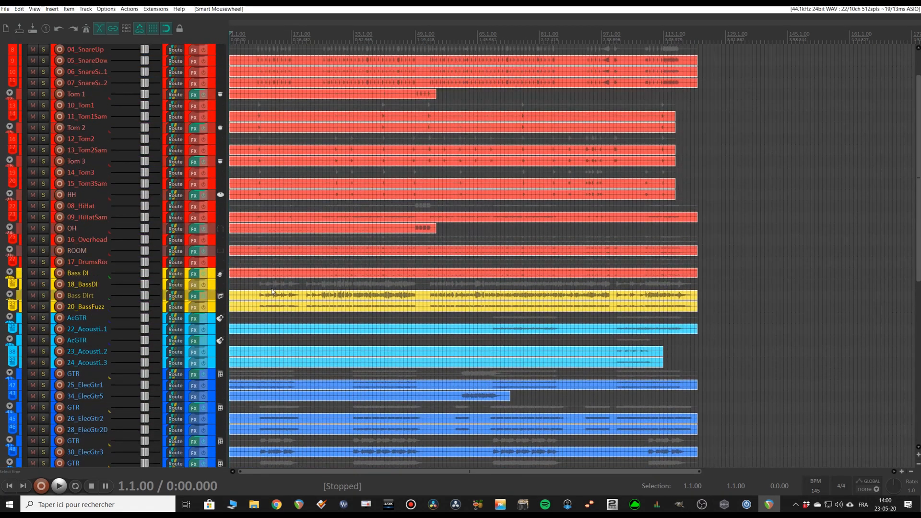
- Show the mixer, expand the Kick folder's child channels and look across the instrument, bus and effect channels
{"action": "scroll", "coordinate": [272, 291], "scroll_direction": "up", "scroll_amount": 3}
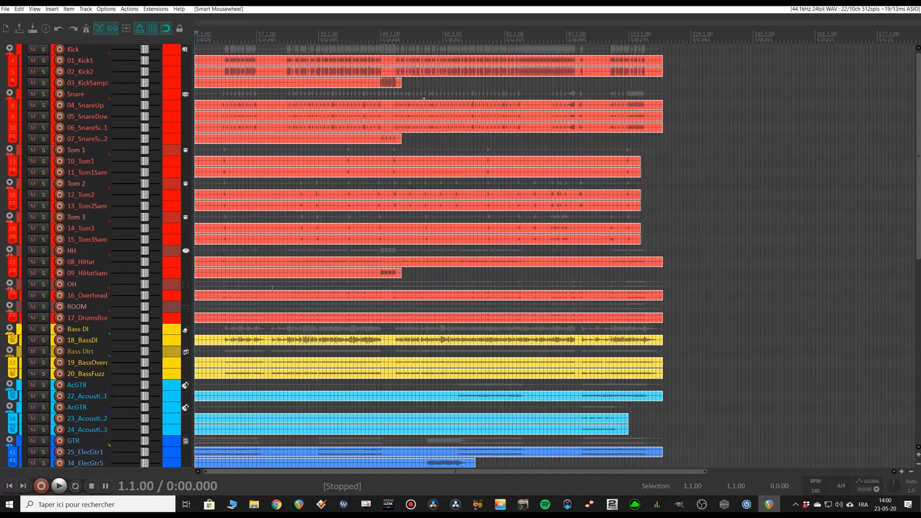
{"action": "key", "text": "F8"}
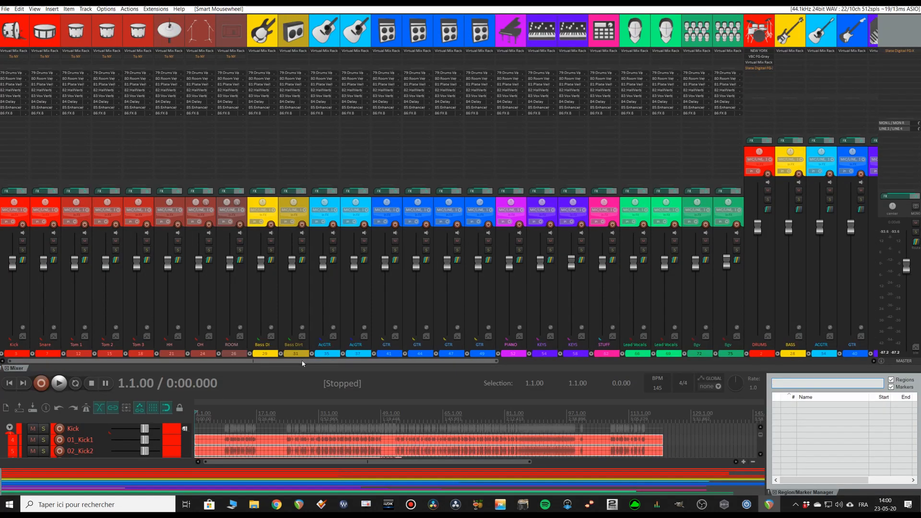
{"action": "left_click_drag", "start_coordinate": [302, 361], "coordinate": [76, 240]}
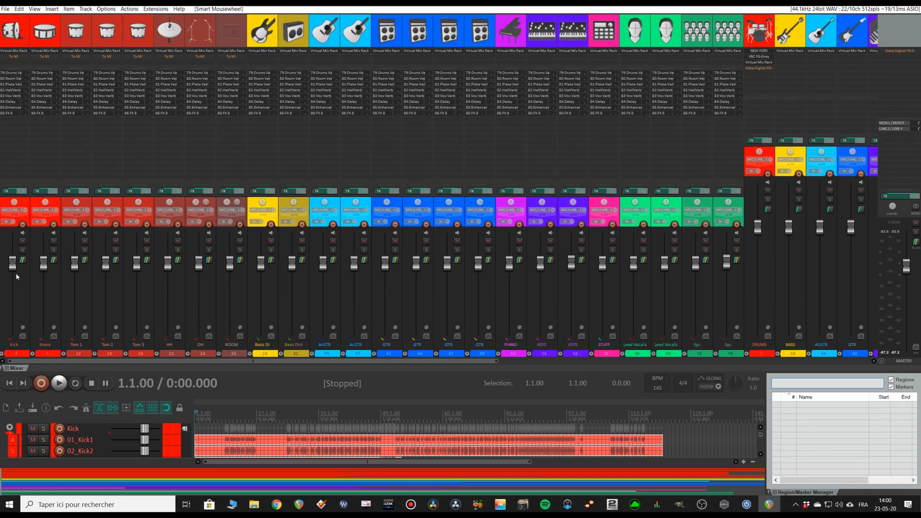
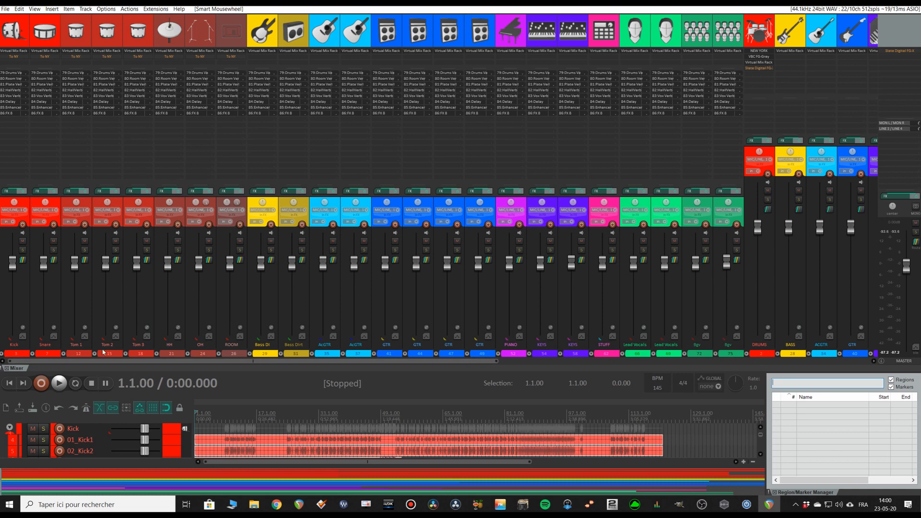
{"action": "left_click", "coordinate": [2, 355]}
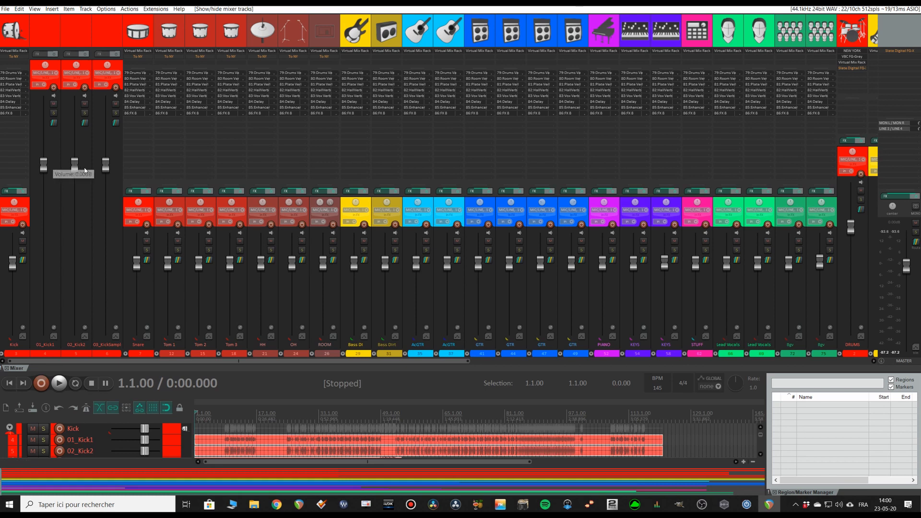
{"action": "scroll", "coordinate": [76, 183], "scroll_direction": "right", "scroll_amount": 5}
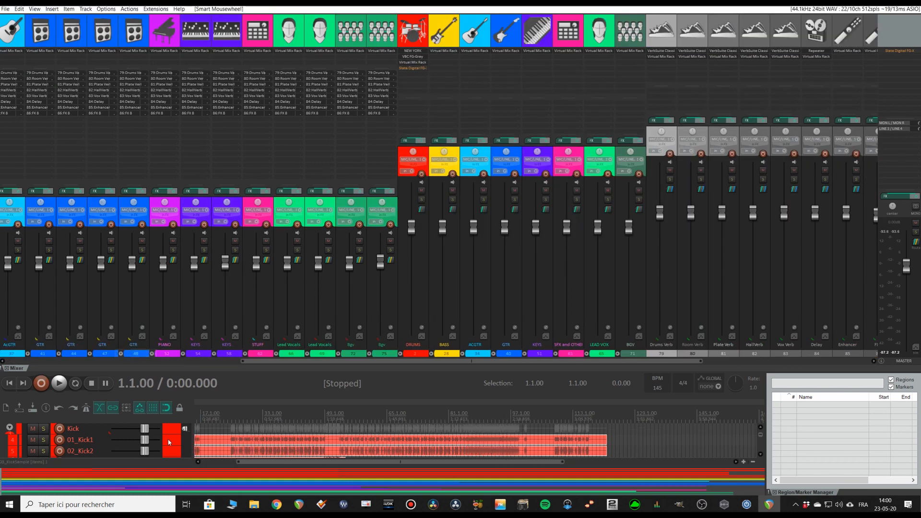
- Return to the arrange view and enlarge the track heights to examine the Kick folder's tracks and their volume faders
{"action": "scroll", "coordinate": [183, 433], "scroll_direction": "down", "scroll_amount": 2}
{"action": "scroll", "coordinate": [184, 433], "scroll_direction": "up", "scroll_amount": 2}
{"action": "key", "text": "ctrl+m"}
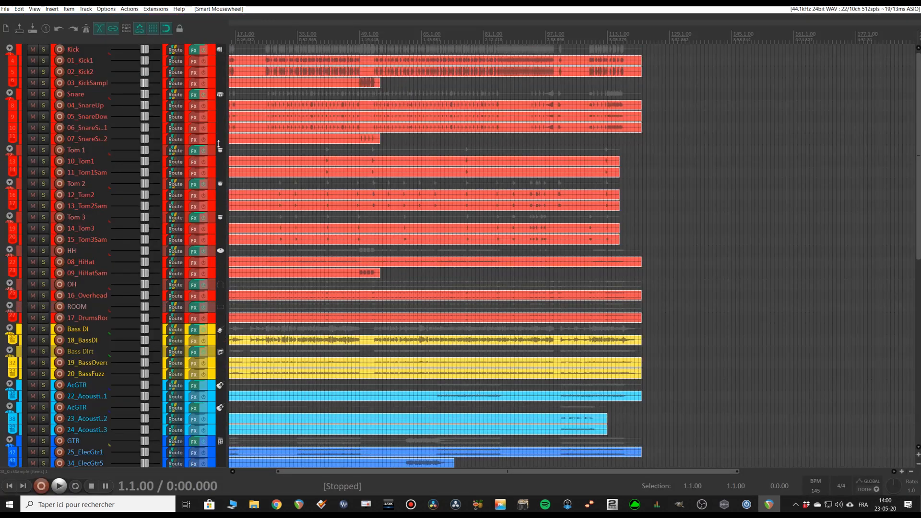
{"action": "scroll", "coordinate": [214, 123], "scroll_direction": "up", "scroll_amount": 3}
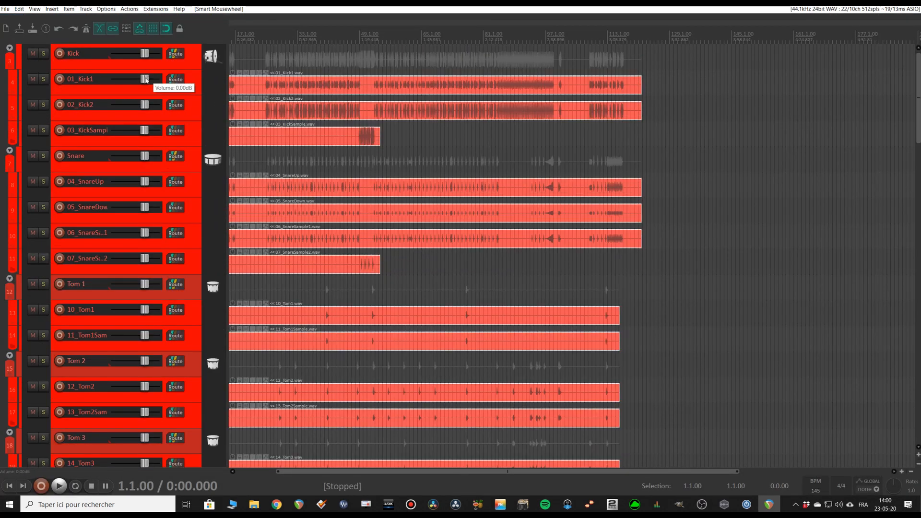
{"action": "mouse_move", "coordinate": [152, 55]}
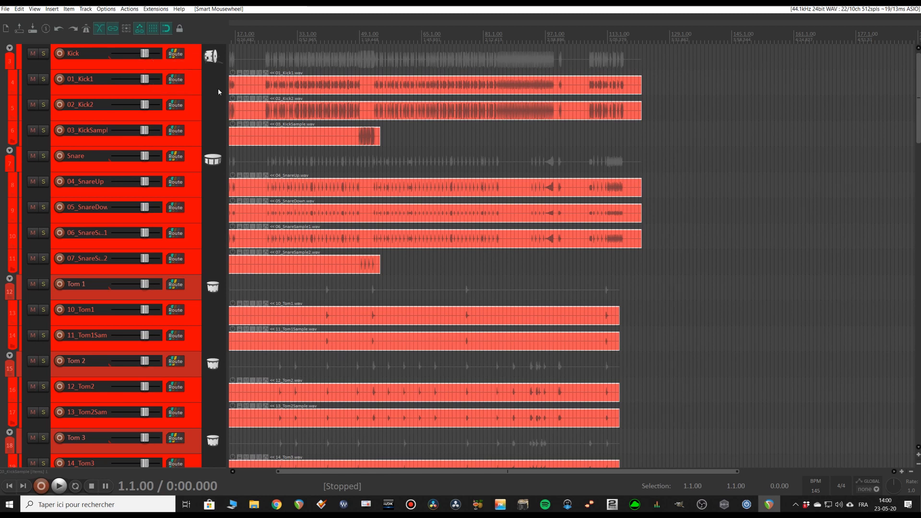
- Expand the Bass DI folder in the mixer, lower the 18_BassDI fader to -1.84 dB and reset it
{"action": "key", "text": "ctrl+m"}
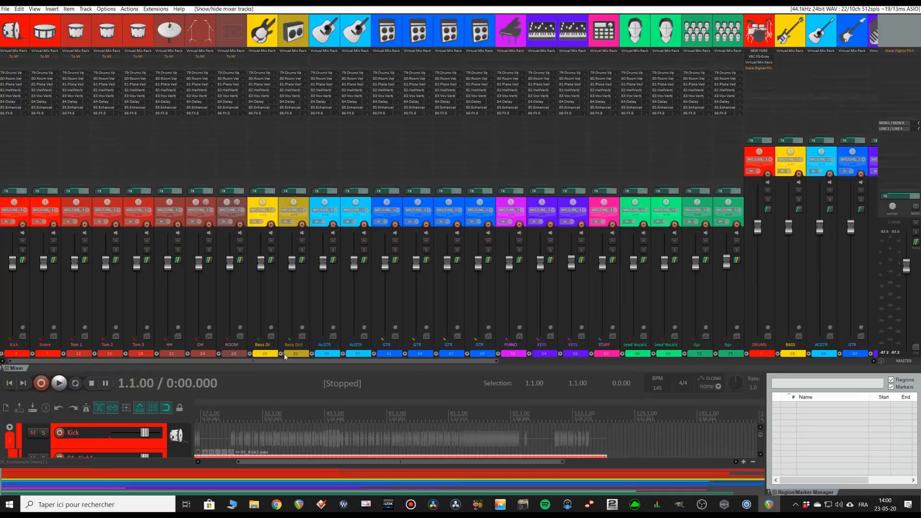
{"action": "left_click", "coordinate": [280, 353]}
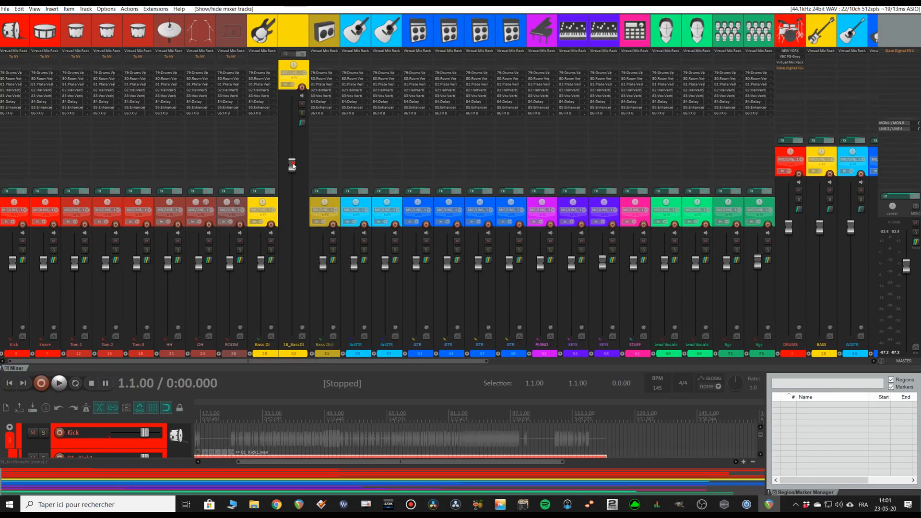
{"action": "mouse_move", "coordinate": [294, 164]}
{"action": "left_mouse_down"}
{"action": "mouse_move", "coordinate": [295, 231]}
{"action": "mouse_move", "coordinate": [292, 173]}
{"action": "left_mouse_up"}
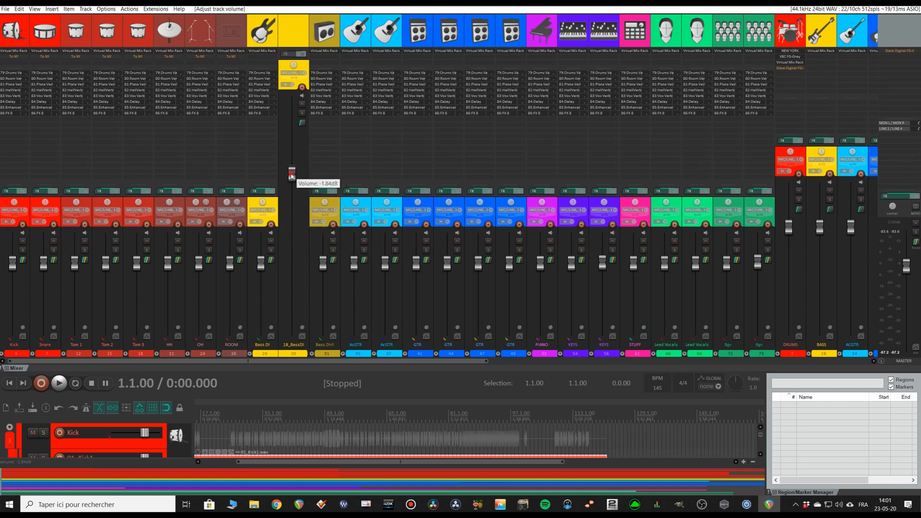
{"action": "double_click", "coordinate": [292, 176]}
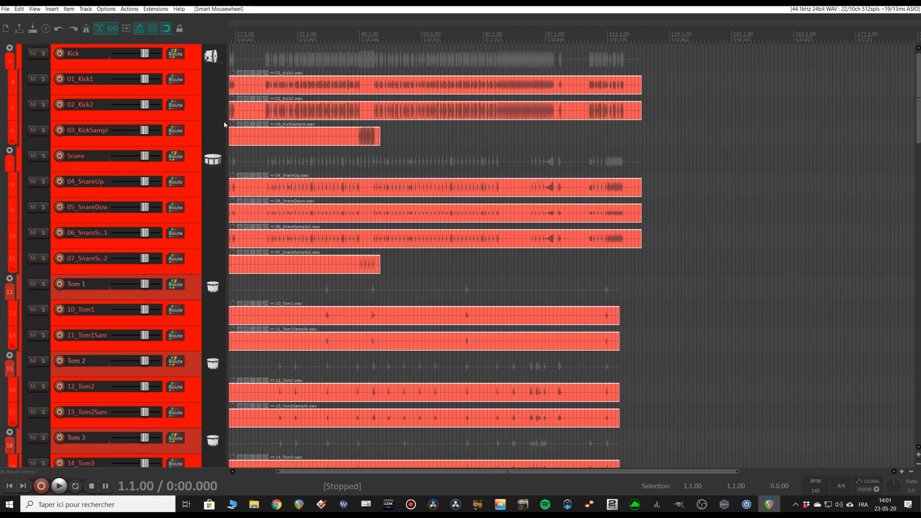
- Select every track without media by running the action "Xenakios/SWS: Select tracks with no items", filtering for "select no item track"
{"action": "left_click", "coordinate": [212, 89]}
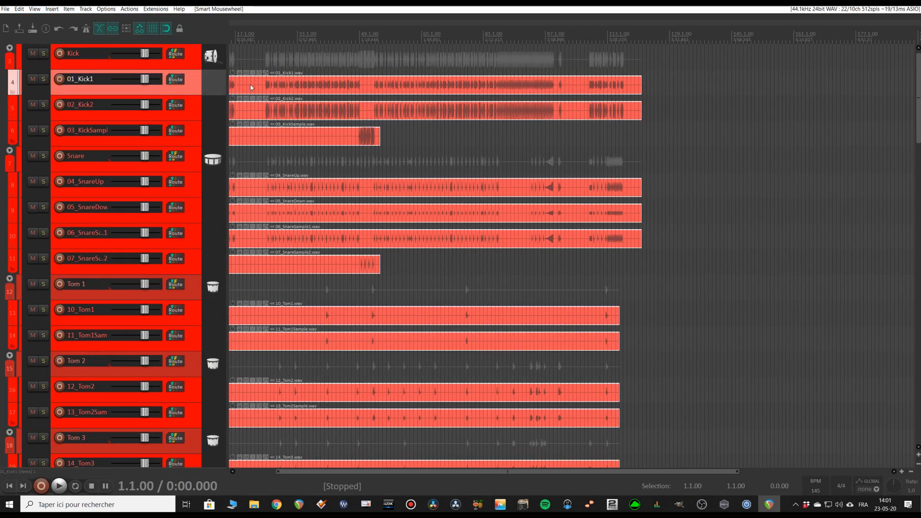
{"action": "left_click", "coordinate": [130, 9]}
{"action": "left_click", "coordinate": [143, 18]}
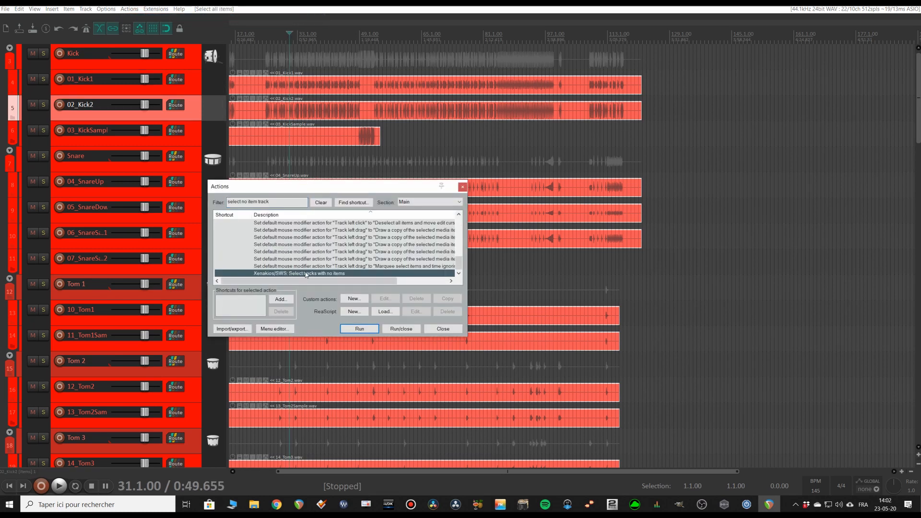
{"action": "left_click", "coordinate": [361, 328]}
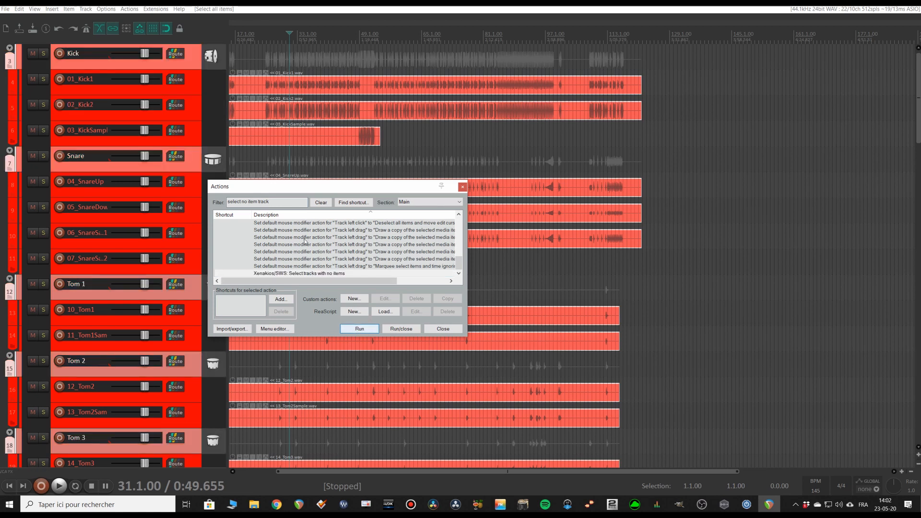
- Filter the actions for "hide tcp" and run "Track: Toggle show/hide in TCP" until the selected empty tracks are hidden
{"action": "left_click_drag", "start_coordinate": [278, 203], "coordinate": [187, 199]}
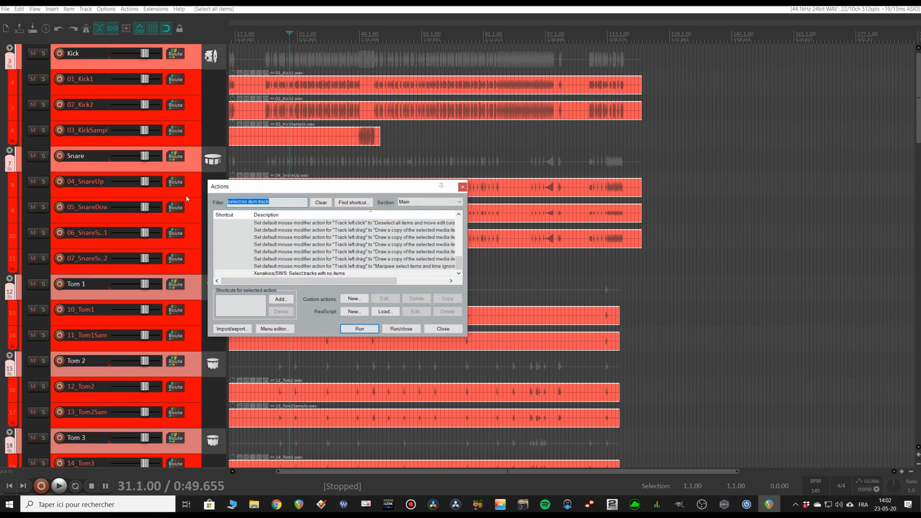
{"action": "type", "text": "hide"}
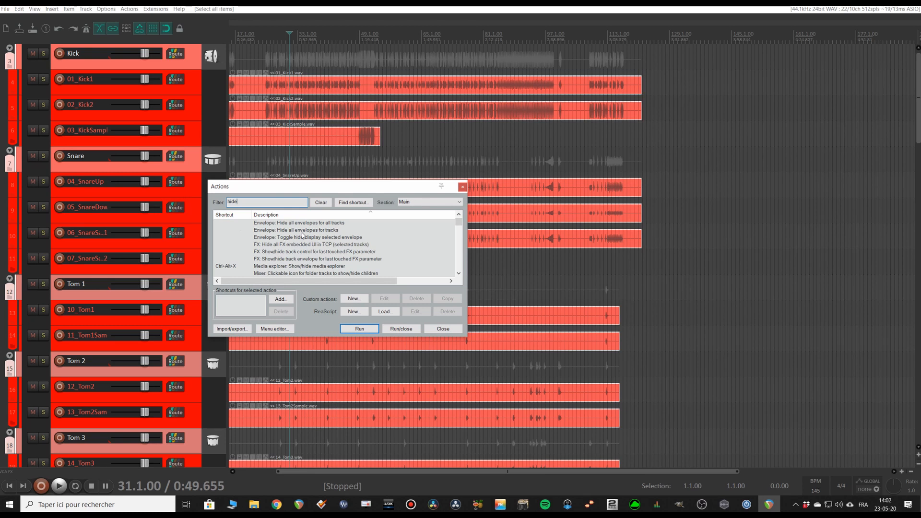
{"action": "type", "text": " tcp"}
{"action": "left_click", "coordinate": [288, 251]}
{"action": "left_click", "coordinate": [357, 329]}
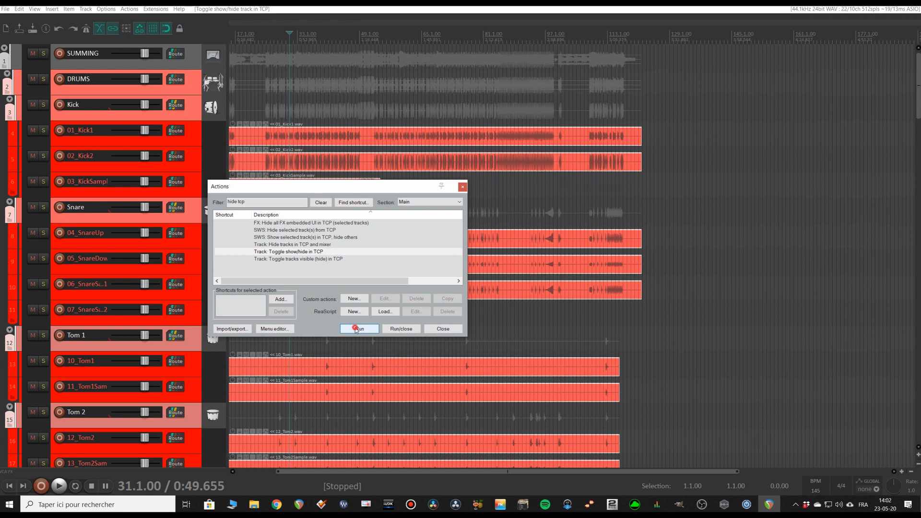
{"action": "left_click", "coordinate": [356, 329]}
{"action": "key", "text": "Escape"}
- Look over the remaining audio tracks from drums to backing vocals at different horizontal zoom levels
{"action": "scroll", "coordinate": [263, 201], "scroll_direction": "down", "scroll_amount": 4}
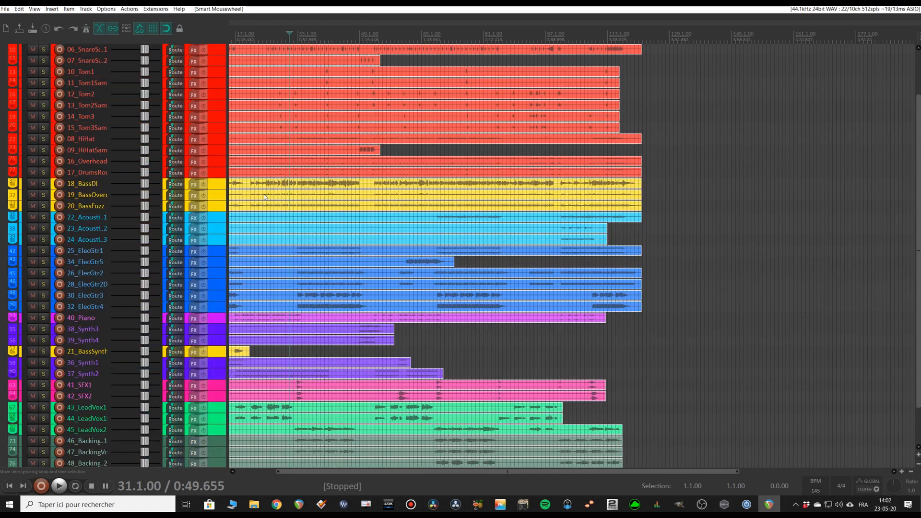
{"action": "scroll", "coordinate": [281, 412], "scroll_direction": "down", "scroll_amount": 3}
{"action": "scroll", "coordinate": [281, 412], "scroll_direction": "up", "scroll_amount": 4}
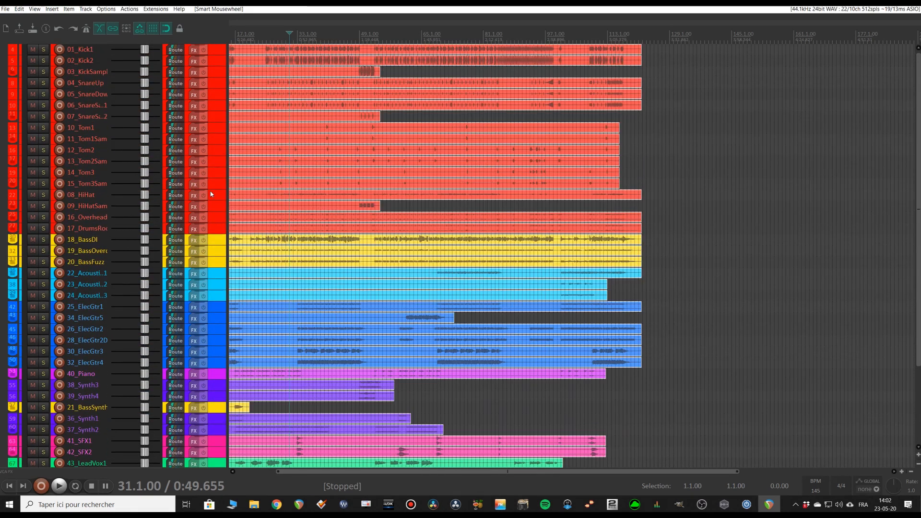
{"action": "scroll", "coordinate": [221, 163], "scroll_direction": "down", "scroll_amount": 3}
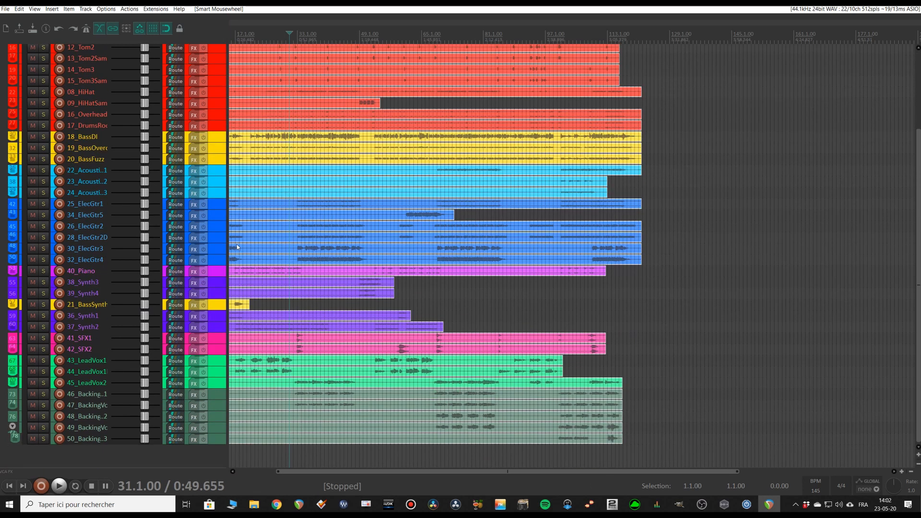
{"action": "scroll", "coordinate": [281, 249], "scroll_direction": "down", "scroll_amount": 3}
{"action": "scroll", "coordinate": [281, 249], "scroll_direction": "up", "scroll_amount": 3}
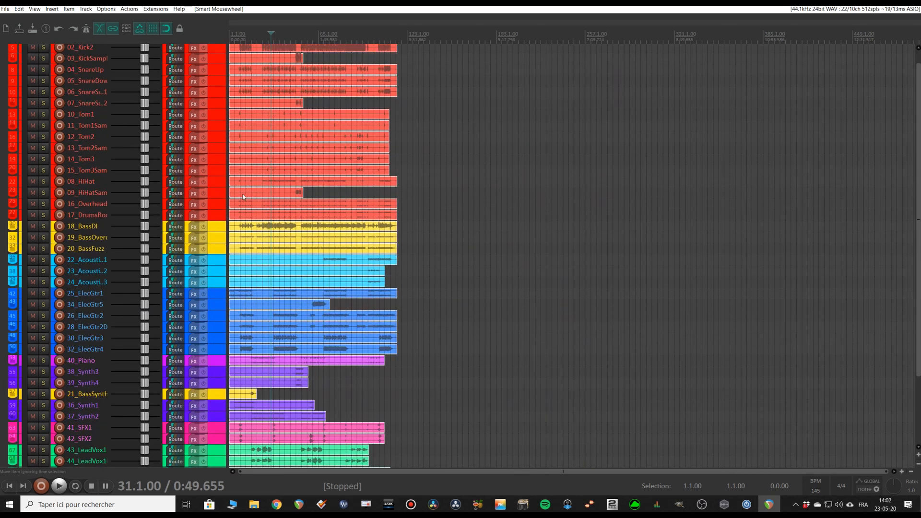
{"action": "scroll", "coordinate": [243, 189], "scroll_direction": "down", "scroll_amount": 5}
{"action": "scroll", "coordinate": [259, 209], "scroll_direction": "up", "scroll_amount": 5}
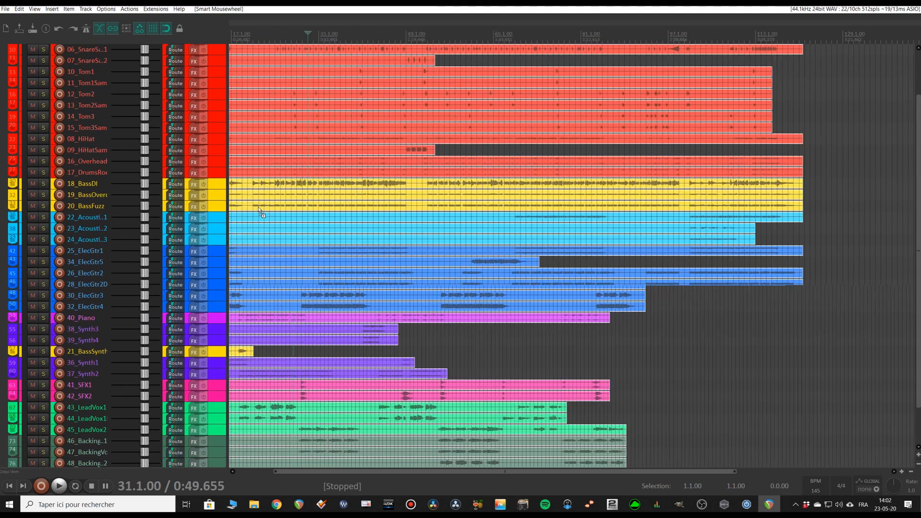
{"action": "scroll", "coordinate": [283, 208], "scroll_direction": "up", "scroll_amount": 5}
{"action": "scroll", "coordinate": [349, 199], "scroll_direction": "down", "scroll_amount": 4}
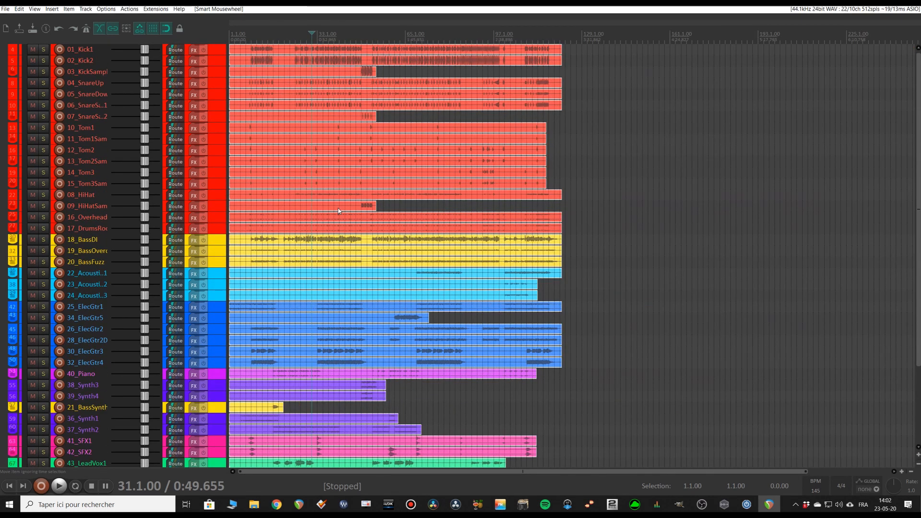
- Show the mixer to review its bus, effect, VCA and instrument channels, and return to the arrange view's audio tracks
{"action": "key", "text": "F8"}
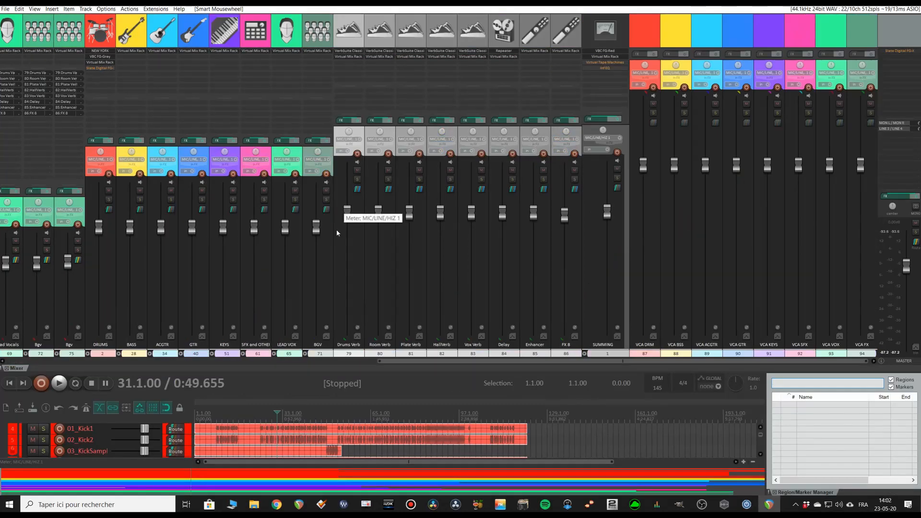
{"action": "left_click_drag", "start_coordinate": [405, 360], "coordinate": [633, 372]}
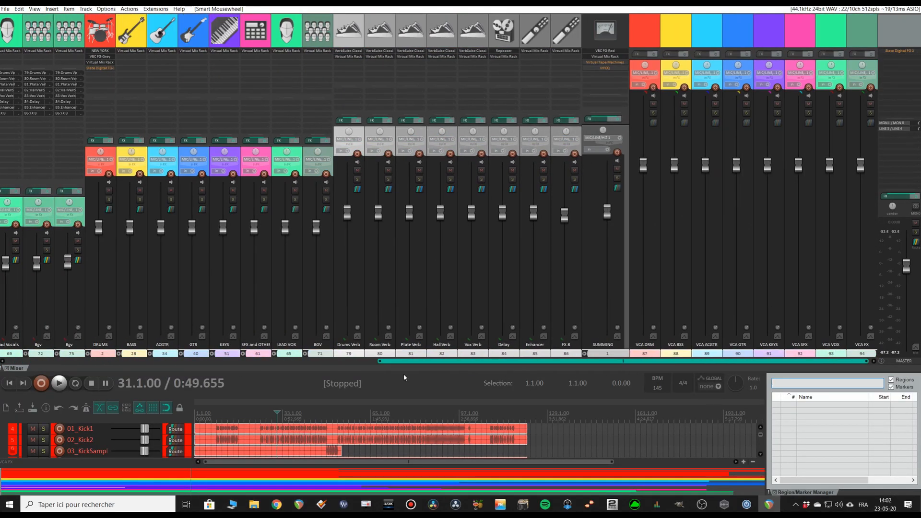
{"action": "left_click_drag", "start_coordinate": [403, 373], "coordinate": [19, 368]}
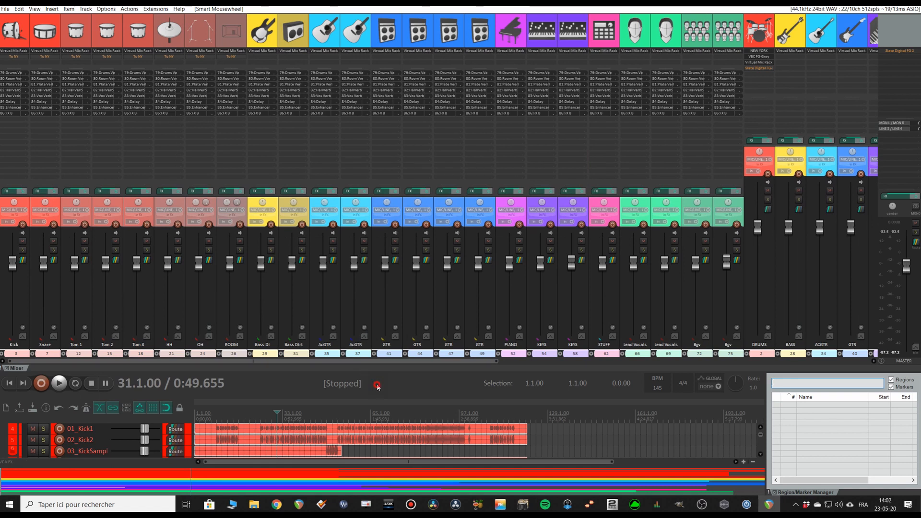
{"action": "key", "text": "F7"}
{"action": "scroll", "coordinate": [373, 398], "scroll_direction": "down", "scroll_amount": 1}
{"action": "scroll", "coordinate": [374, 399], "scroll_direction": "down", "scroll_amount": 3}
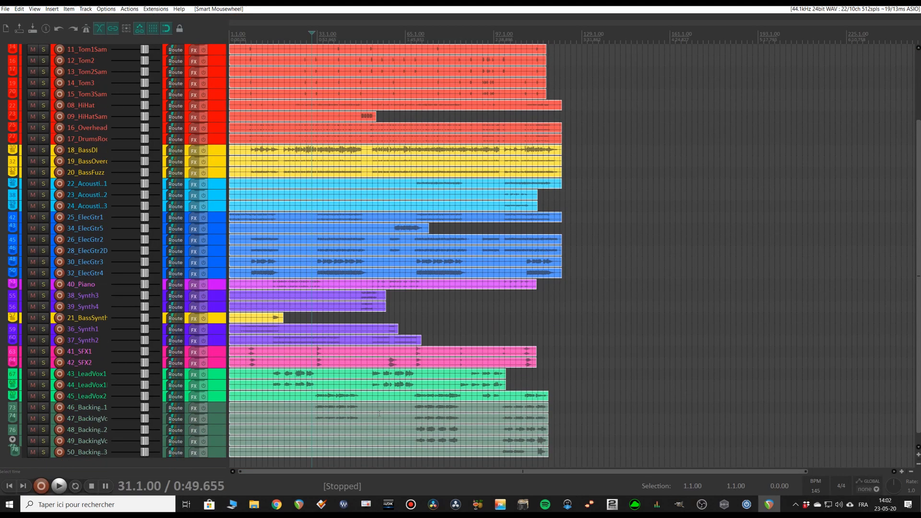
- Select all audio items and run "Item properties: Normalize items", filtering the actions for "normal", and close the action list
{"action": "left_click_drag", "start_coordinate": [565, 449], "coordinate": [238, 20]}
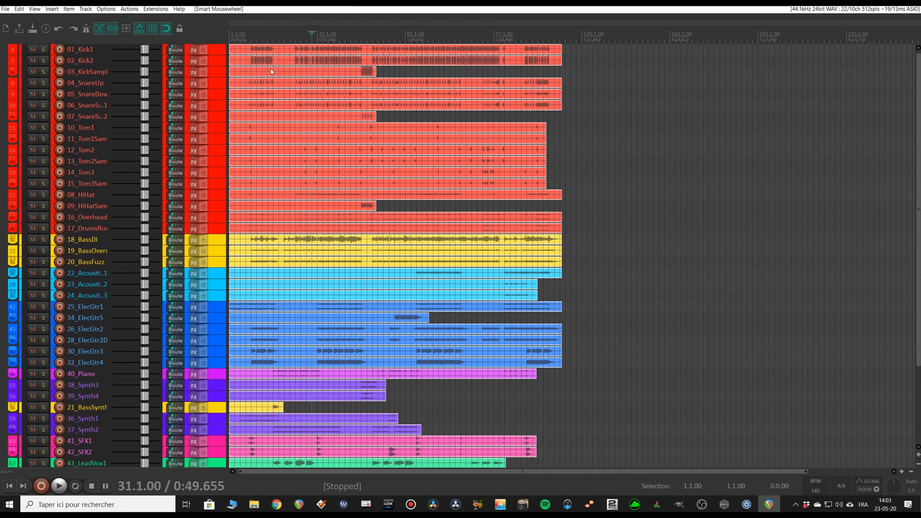
{"action": "scroll", "coordinate": [302, 100], "scroll_direction": "up", "scroll_amount": 5}
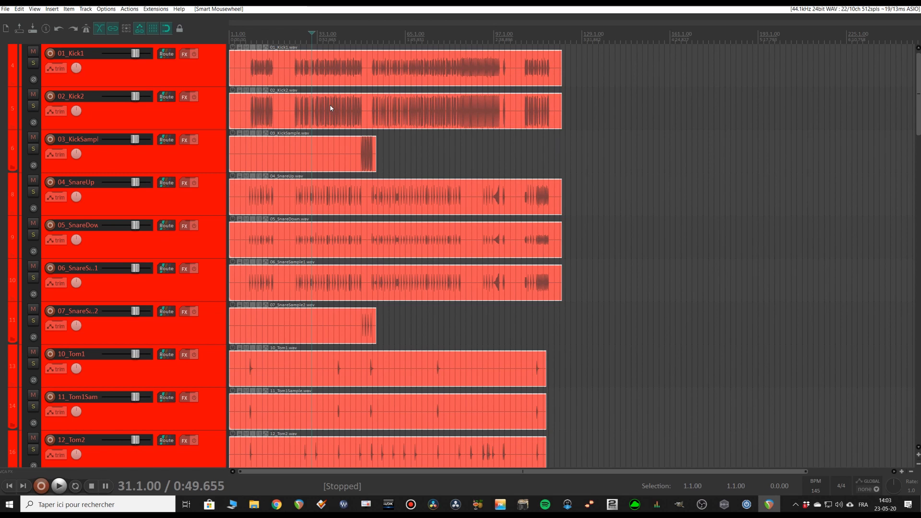
{"action": "left_click", "coordinate": [130, 10]}
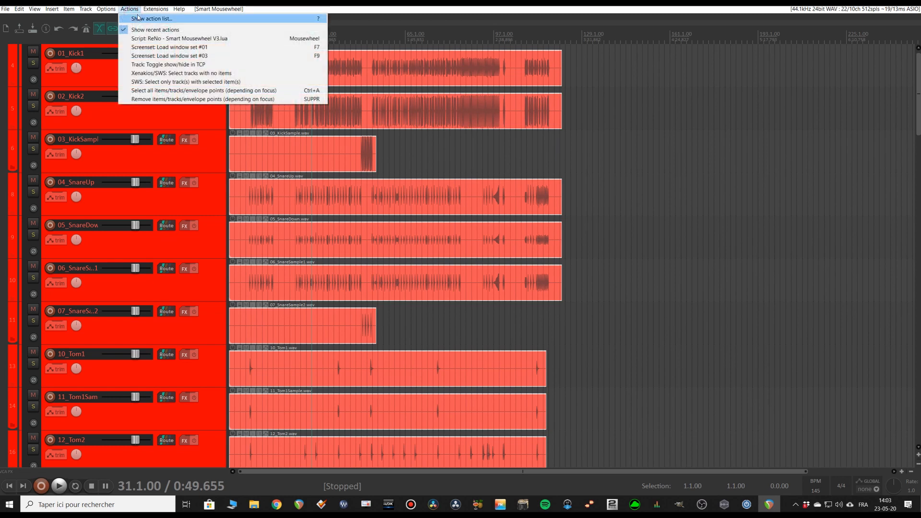
{"action": "left_click", "coordinate": [140, 17]}
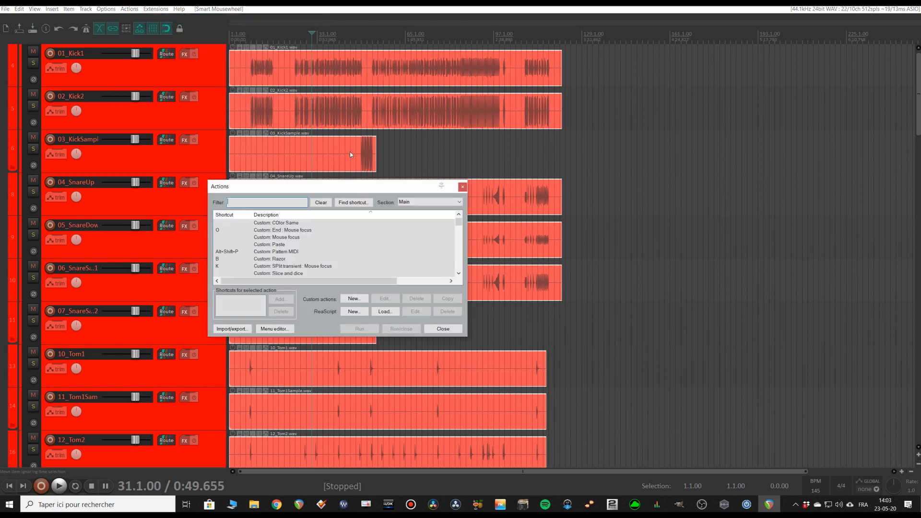
{"action": "type", "text": "normal"}
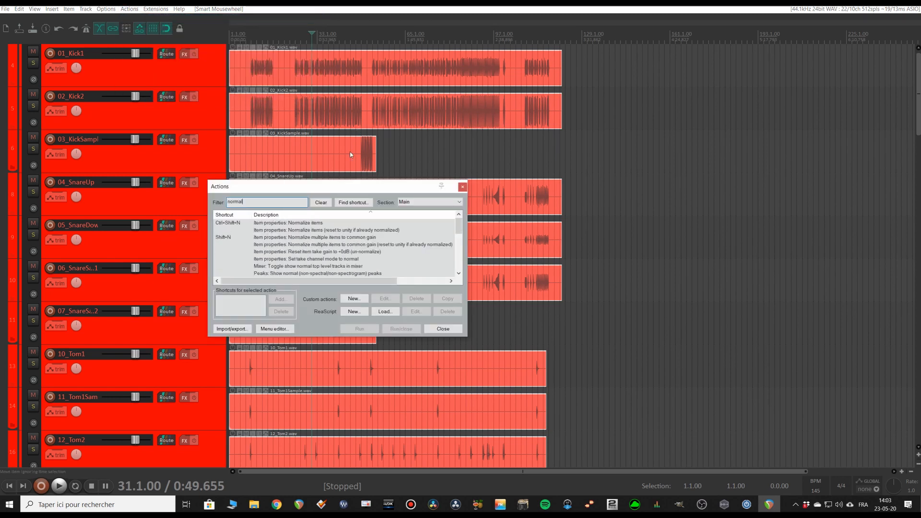
{"action": "double_click", "coordinate": [309, 222]}
{"action": "left_click", "coordinate": [463, 187]}
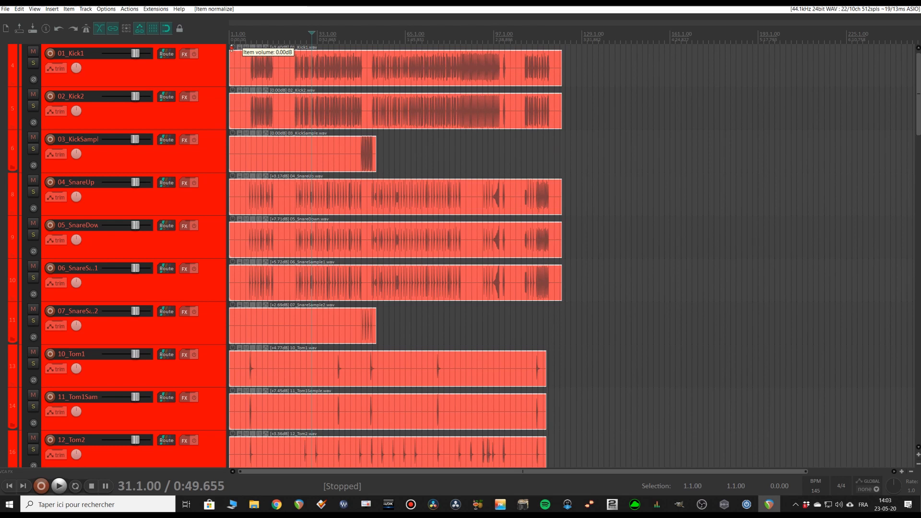
- Lower the volume of all selected audio items by about 18 dB overall, using repeated 1 dB nudges
{"action": "left_click_drag", "start_coordinate": [232, 48], "coordinate": [231, 51]}
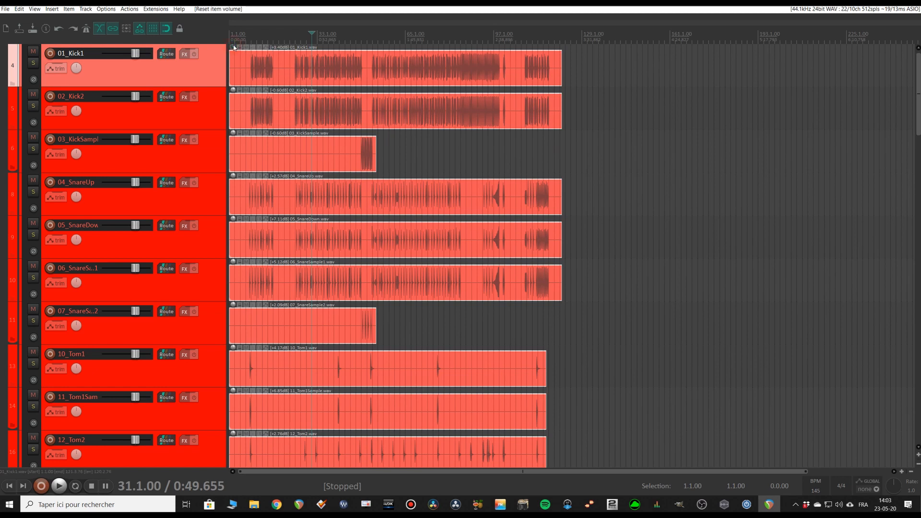
{"action": "key", "text": "shift+Down"}
{"action": "key", "text": "shift+Down"}
{"action": "key", "text": "shift+Down"}
{"action": "key", "text": "shift+Down"}
{"action": "key", "text": "shift+Down"}
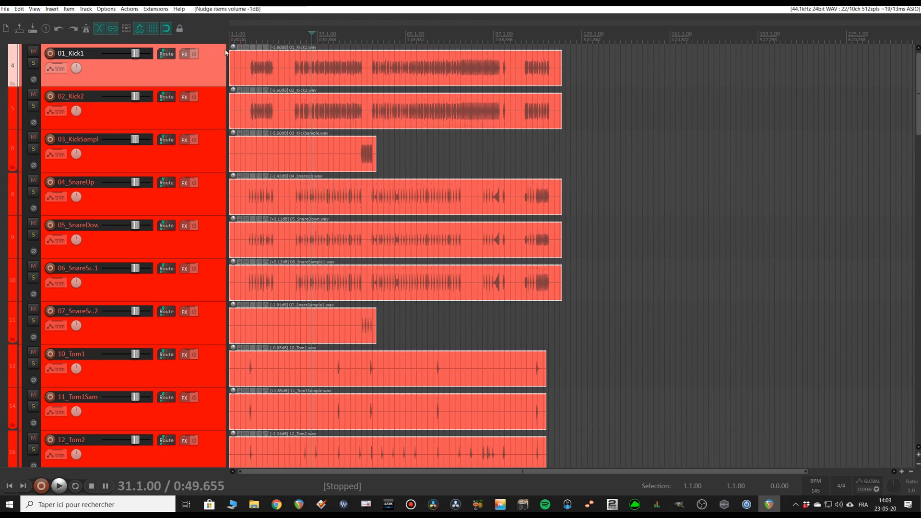
{"action": "key", "text": "shift+Down"}
{"action": "key", "text": "shift+Down"}
{"action": "key", "text": "shift+Down"}
{"action": "key", "text": "shift+Down"}
{"action": "key", "text": "shift+Down"}
{"action": "key", "text": "shift+Down"}
{"action": "key", "text": "shift+Down"}
{"action": "key", "text": "shift+Down"}
{"action": "key", "text": "shift+Down"}
{"action": "key", "text": "shift+Down"}
{"action": "key", "text": "shift+Down"}
{"action": "key", "text": "shift+Down"}
{"action": "key", "text": "shift+Down"}
{"action": "key", "text": "shift+Down"}
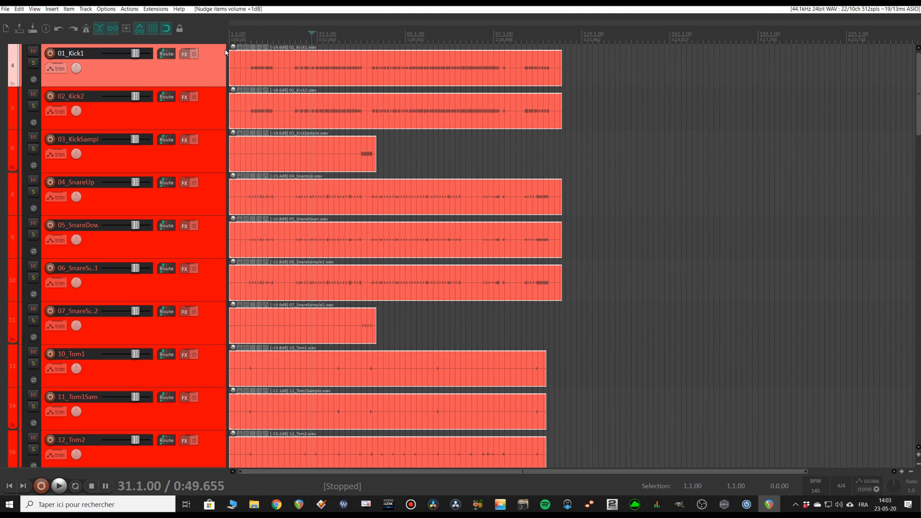
- Look up the action bound to the numpad minus shortcut, "Item: Nudge items volume -1dB", and close the action list
{"action": "left_click", "coordinate": [135, 10]}
{"action": "left_click", "coordinate": [146, 18]}
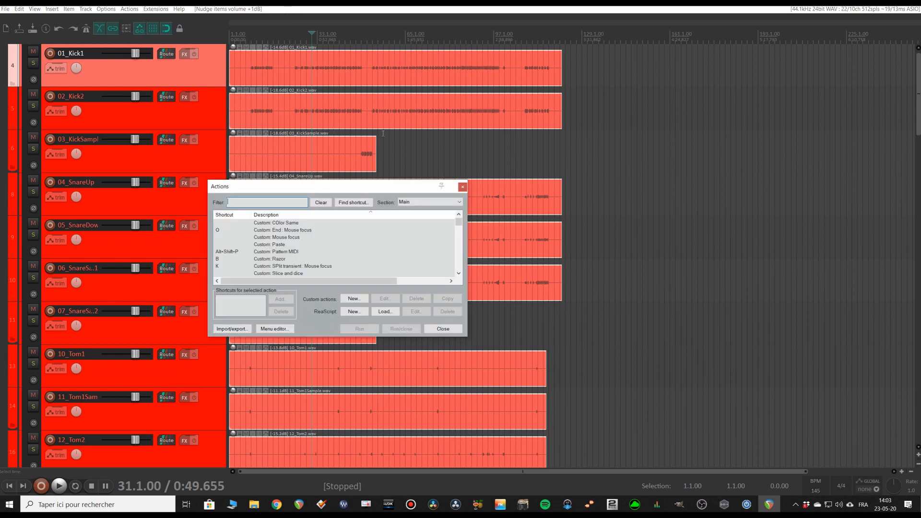
{"action": "left_click", "coordinate": [367, 202]}
{"action": "key", "text": "KP_Subtract"}
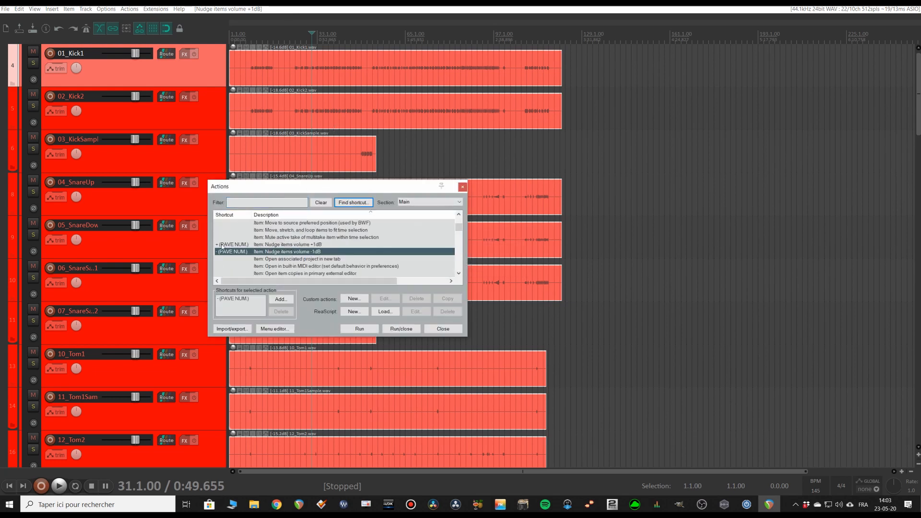
{"action": "left_click", "coordinate": [462, 187]}
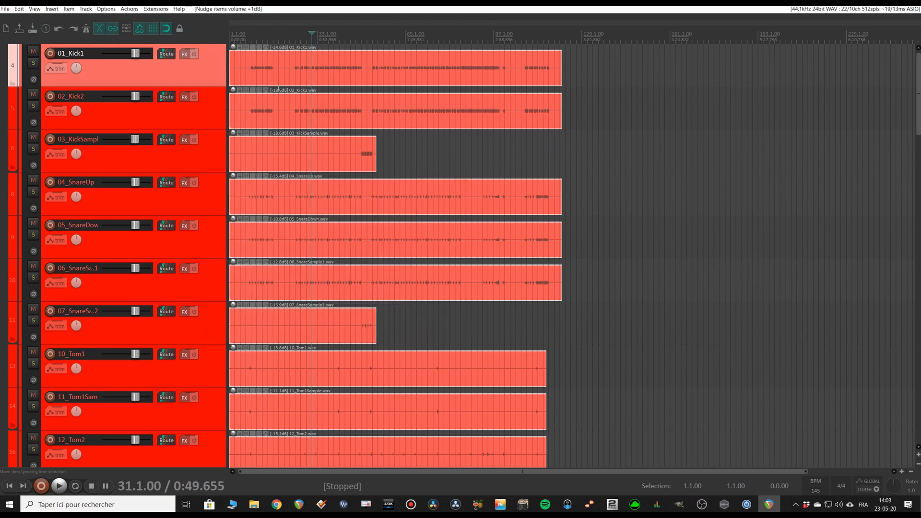
- Try lowering the volume fader of the 22_Acoustic guitar track, and reset it to its default
{"action": "scroll", "coordinate": [280, 127], "scroll_direction": "down", "scroll_amount": 4}
{"action": "scroll", "coordinate": [280, 127], "scroll_direction": "down", "scroll_amount": 6}
{"action": "scroll", "coordinate": [285, 142], "scroll_direction": "down", "scroll_amount": 15}
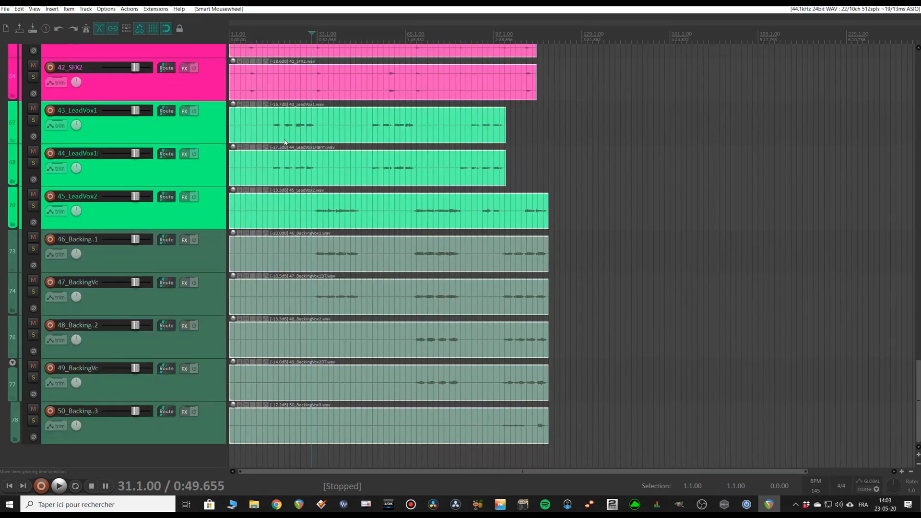
{"action": "scroll", "coordinate": [285, 141], "scroll_direction": "up", "scroll_amount": 13}
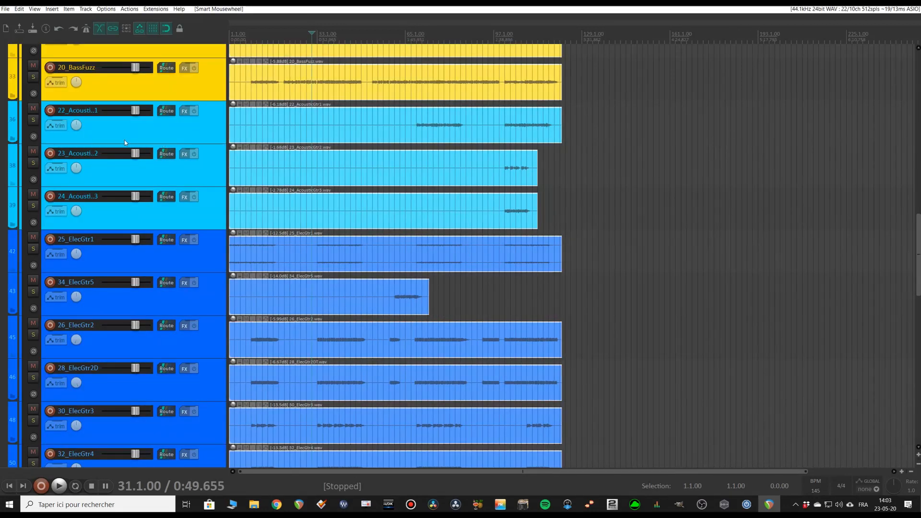
{"action": "left_click_drag", "start_coordinate": [135, 110], "coordinate": [110, 111]}
{"action": "double_click", "coordinate": [109, 111]}
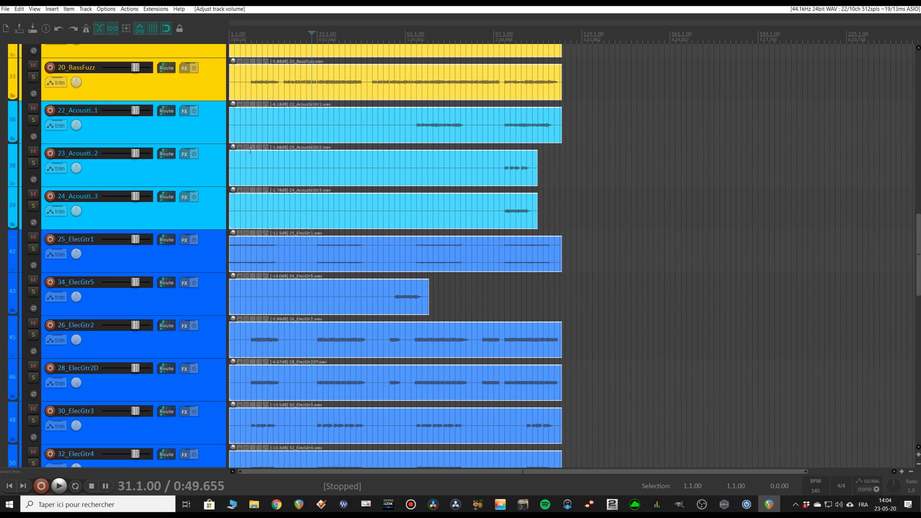
- Show the mixer, place the edit cursor at 63.1.00, and return to the kick tracks in the arrange view
{"action": "key", "text": "F7"}
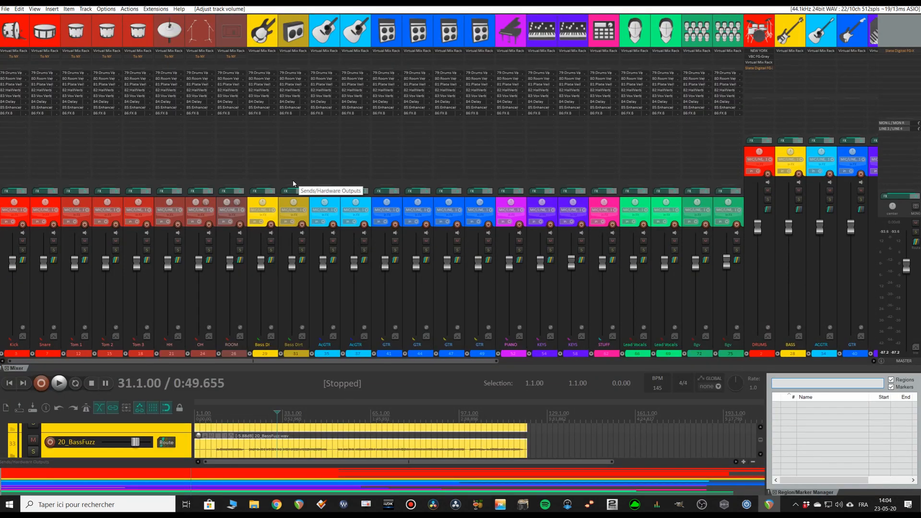
{"action": "left_click", "coordinate": [365, 416]}
{"action": "key", "text": "F7"}
{"action": "scroll", "coordinate": [247, 117], "scroll_direction": "up", "scroll_amount": 10}
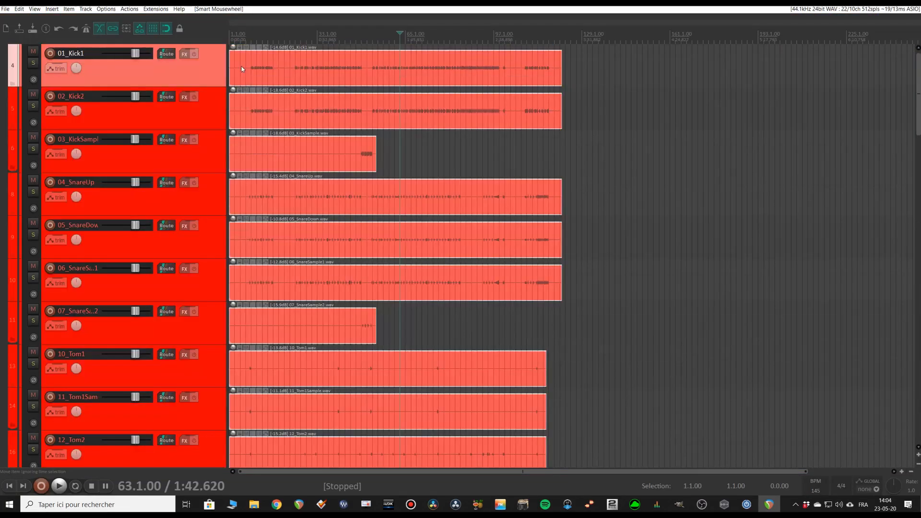
- Select the time range from 1.1.00 to 9.1.00, add a region there and name it "Intro"
{"action": "scroll", "coordinate": [240, 67], "scroll_direction": "up", "scroll_amount": 5}
{"action": "scroll", "coordinate": [257, 68], "scroll_direction": "left", "scroll_amount": 2}
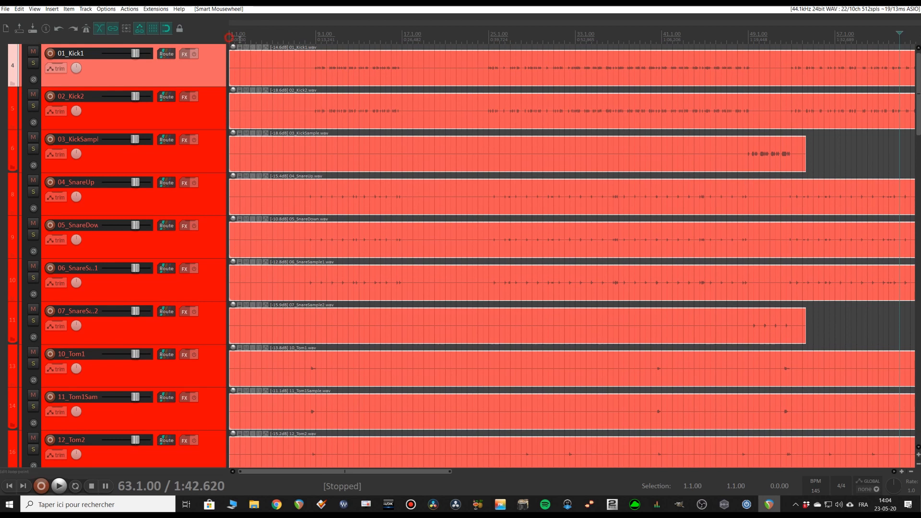
{"action": "left_click_drag", "start_coordinate": [240, 39], "coordinate": [314, 41]}
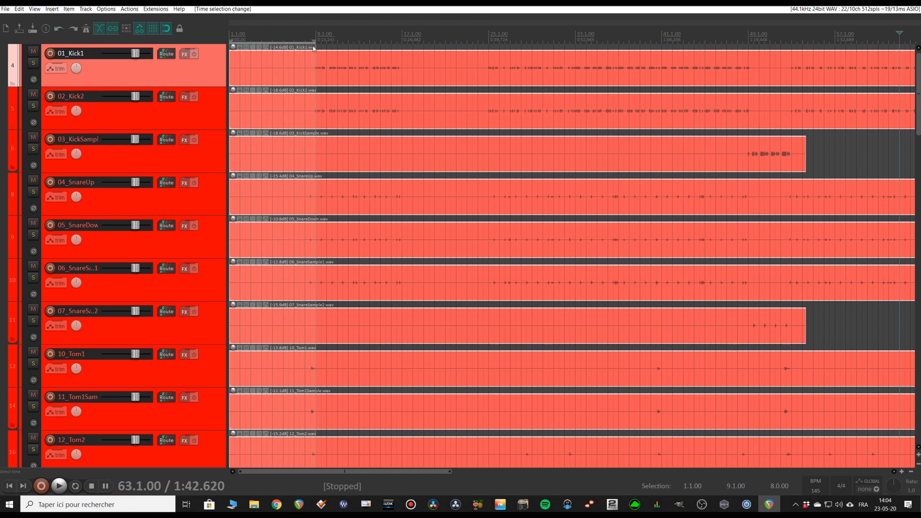
{"action": "key", "text": "shift+r"}
{"action": "right_click", "coordinate": [260, 21]}
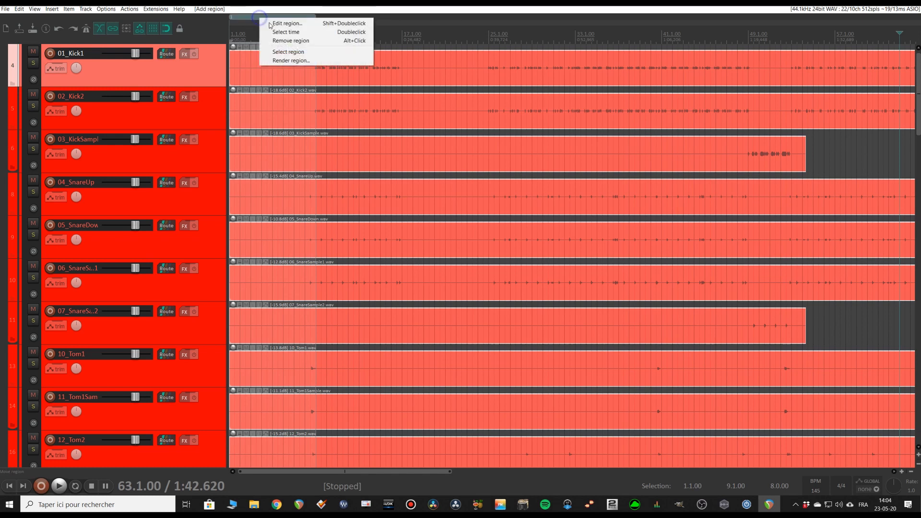
{"action": "left_click", "coordinate": [278, 22]}
{"action": "type", "text": "Intro"}
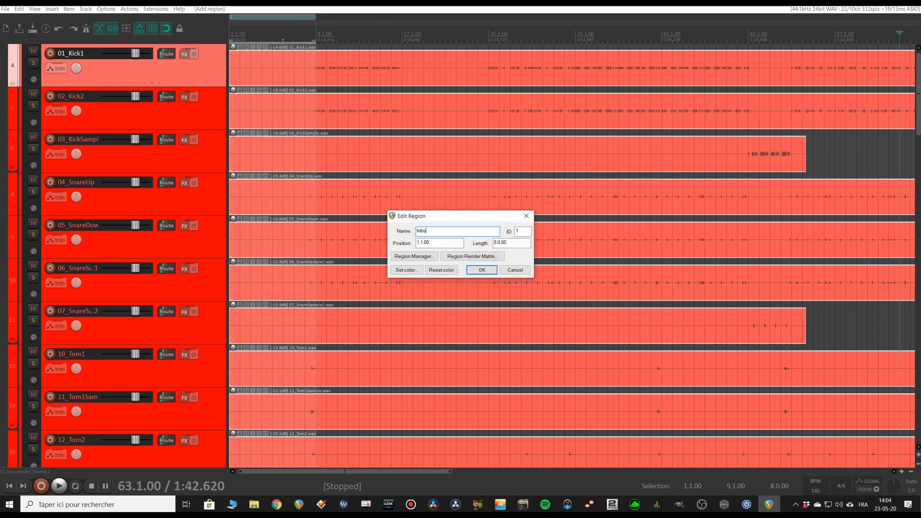
{"action": "key", "text": "Return"}
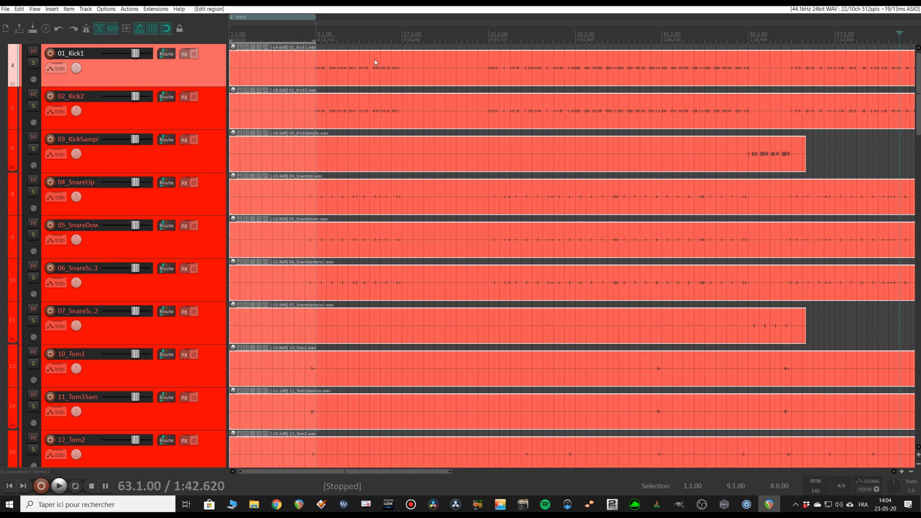
- Check the 1/4 grid line spacing in the snap/grid settings and select the single beat from 14.1.00 to 14.2.00
{"action": "scroll", "coordinate": [374, 61], "scroll_direction": "up", "scroll_amount": 5}
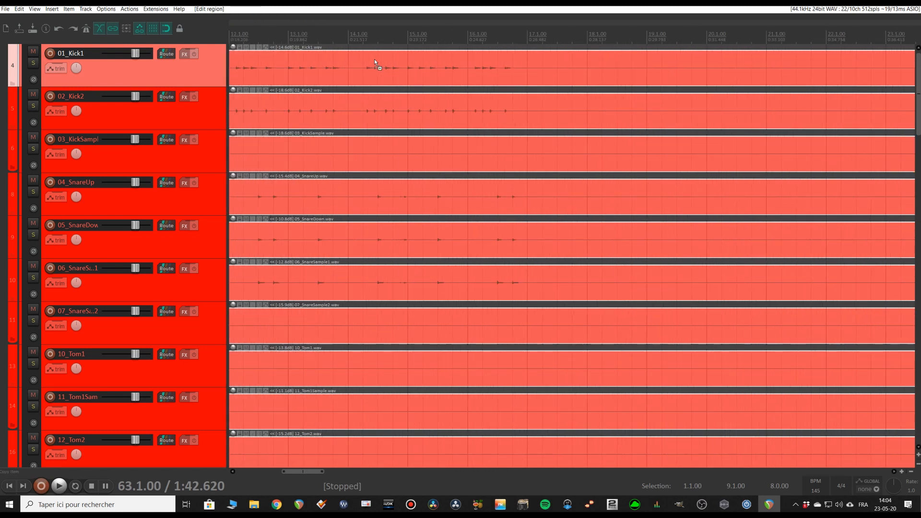
{"action": "right_click", "coordinate": [165, 33]}
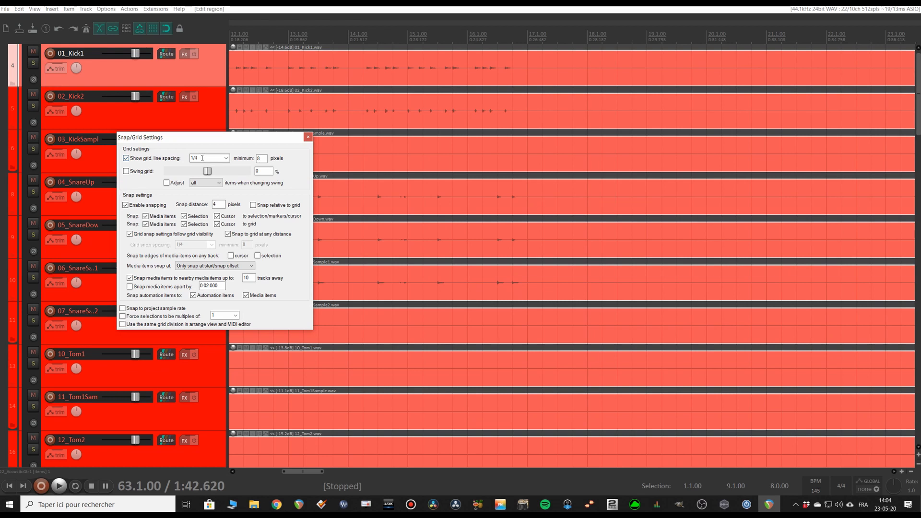
{"action": "left_click", "coordinate": [308, 137]}
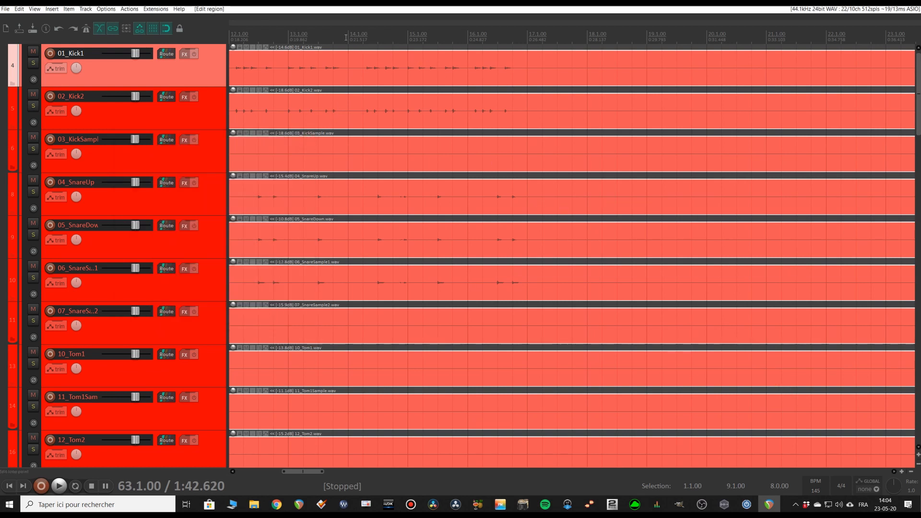
{"action": "left_click_drag", "start_coordinate": [349, 38], "coordinate": [359, 40]}
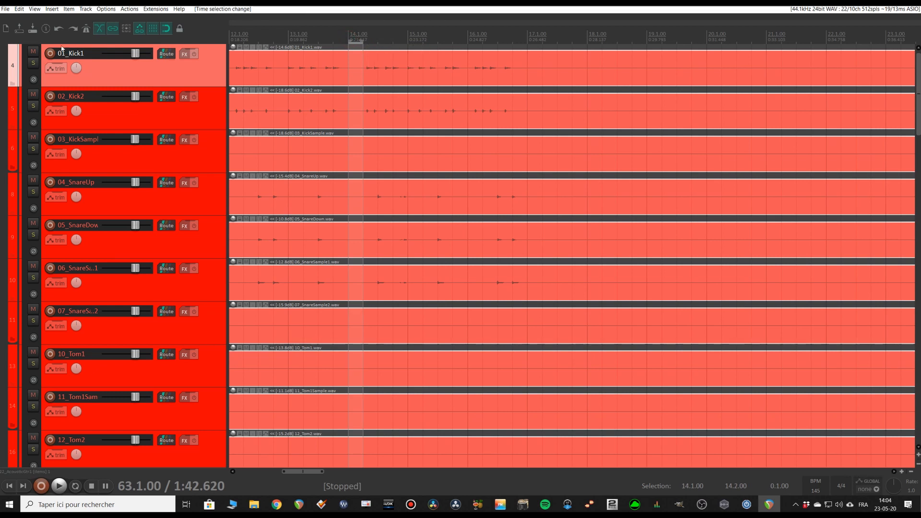
- View the media and notes pages of the project settings, and close them without changes
{"action": "key", "text": "alt+Return"}
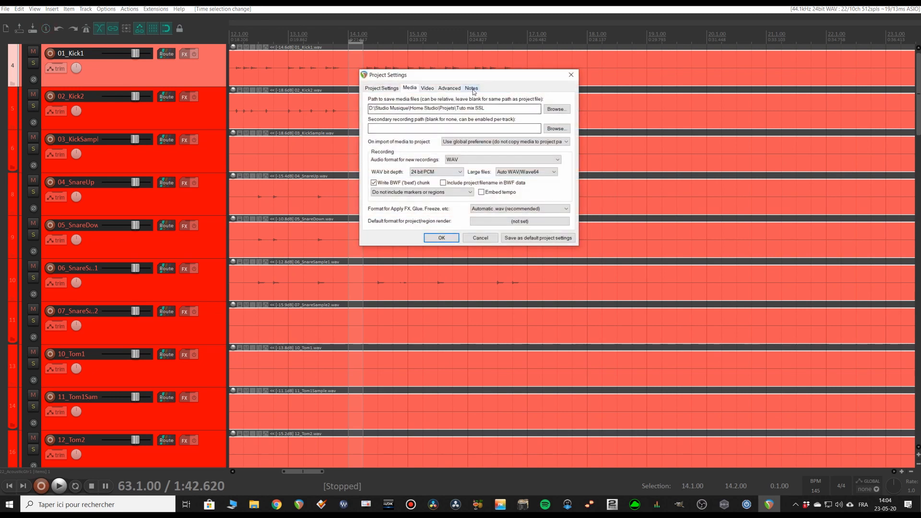
{"action": "left_click", "coordinate": [471, 89]}
{"action": "left_click", "coordinate": [412, 118]}
{"action": "key", "text": "Escape"}
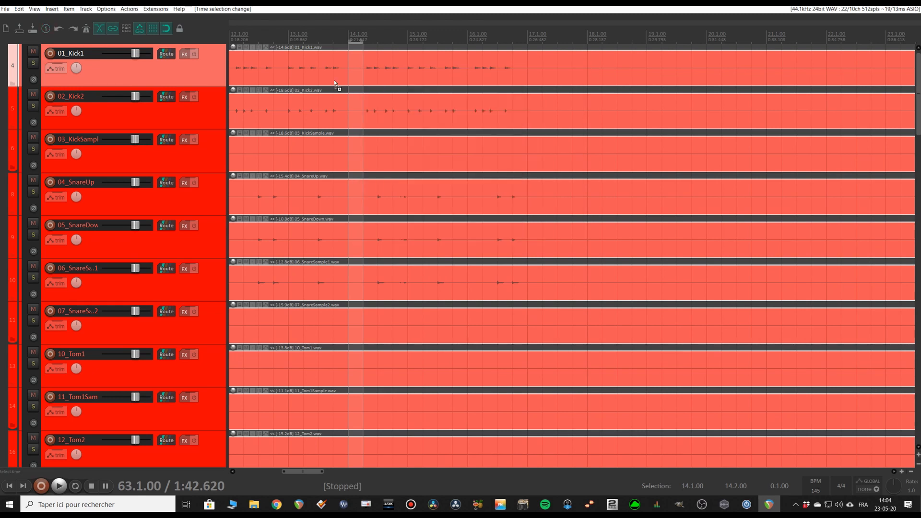
- Select the section from 9.1.00 to 17.1.00 and mark it as the "Intro full" region
{"action": "scroll", "coordinate": [464, 106], "scroll_direction": "down", "scroll_amount": 5}
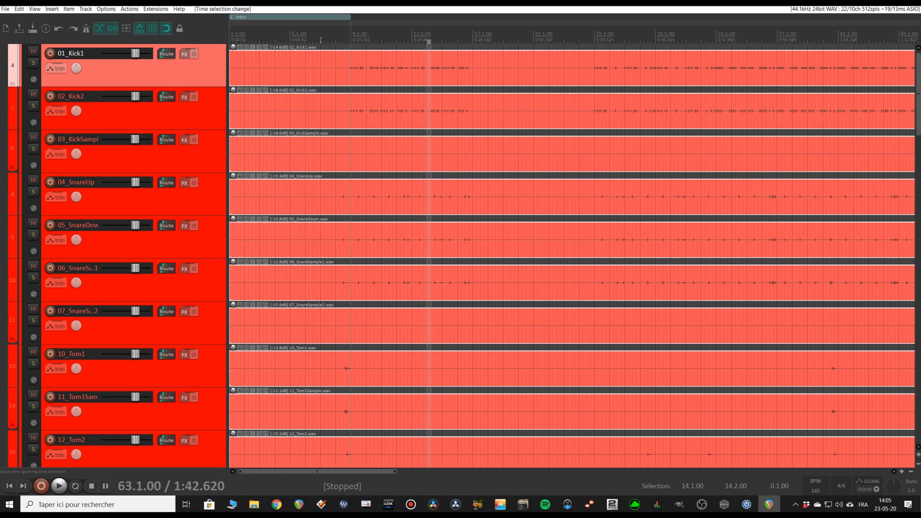
{"action": "left_click_drag", "start_coordinate": [351, 39], "coordinate": [472, 37]}
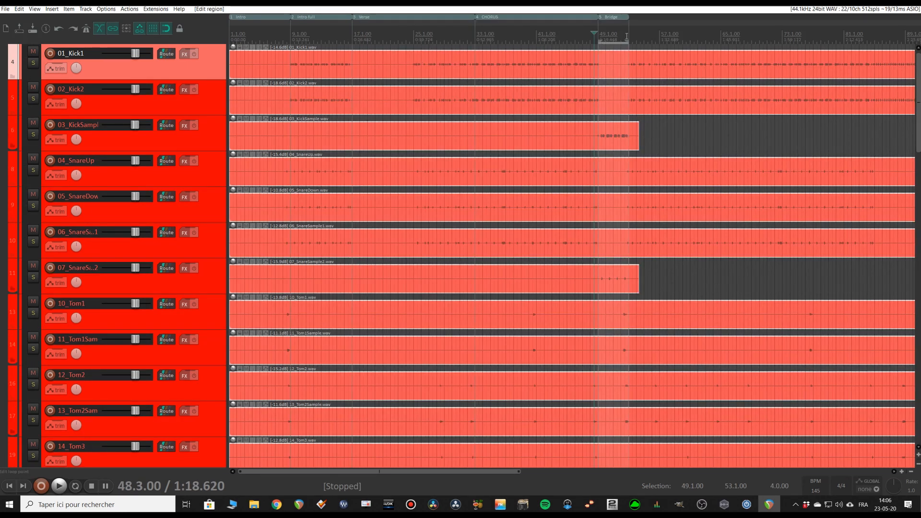
- Take the Verse region's 16-bar time selection, move it to 53.1.00–69.1.00 and add a region there for Verse 2
{"action": "left_click", "coordinate": [394, 17]}
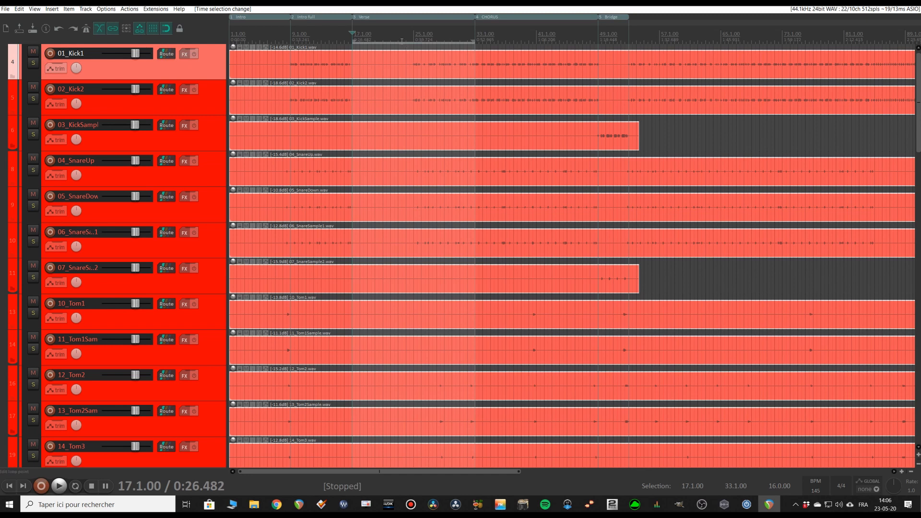
{"action": "left_click_drag", "start_coordinate": [402, 43], "coordinate": [675, 41]}
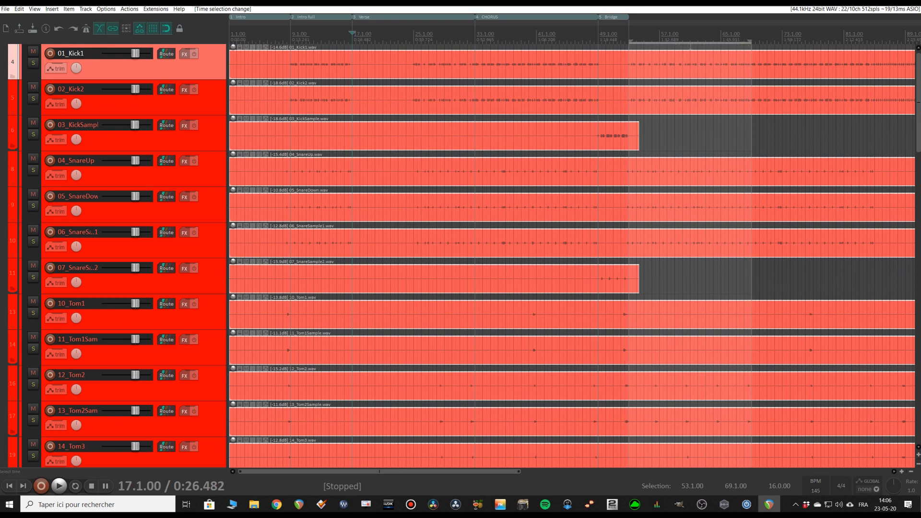
{"action": "key", "text": "shift+r"}
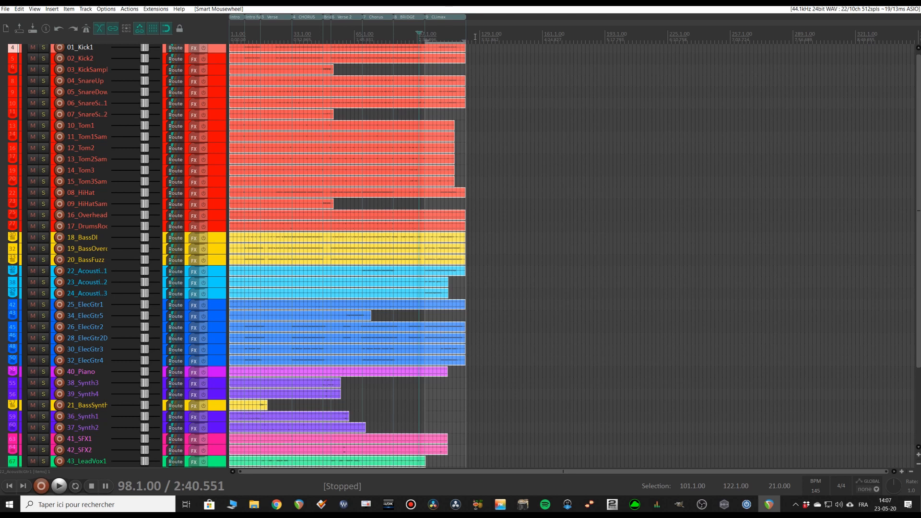
- Show the mixing layout and examine the saved window screensets with their load and save keys, and close the Screensets/Layouts window
{"action": "key", "text": "F8"}
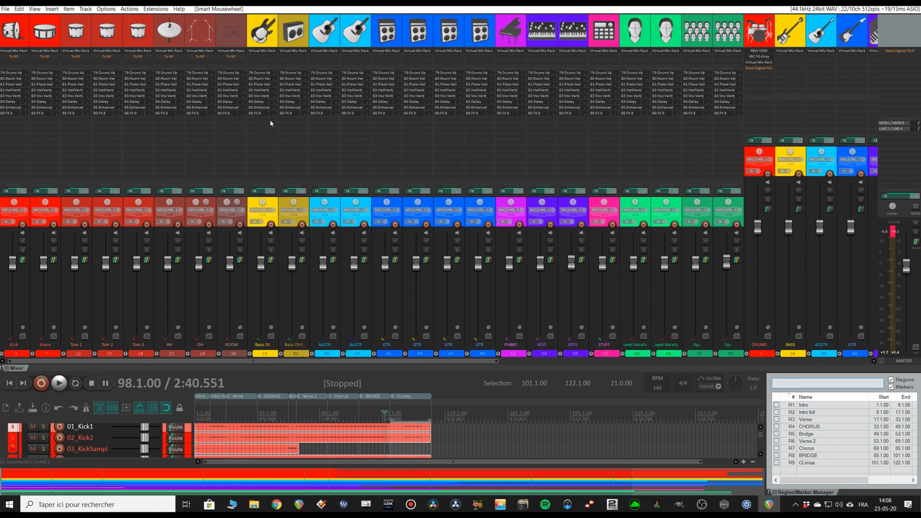
{"action": "left_click", "coordinate": [235, 28]}
{"action": "key", "text": "ctrl+e"}
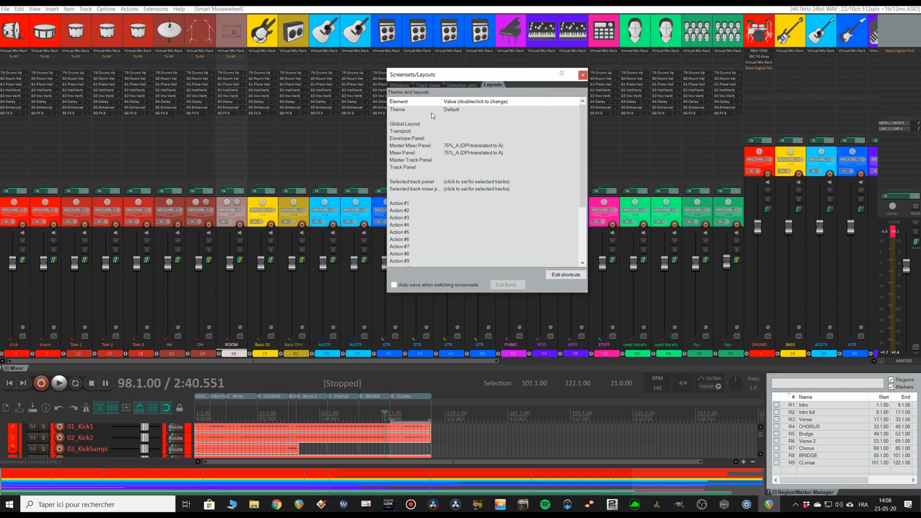
{"action": "left_click", "coordinate": [409, 85]}
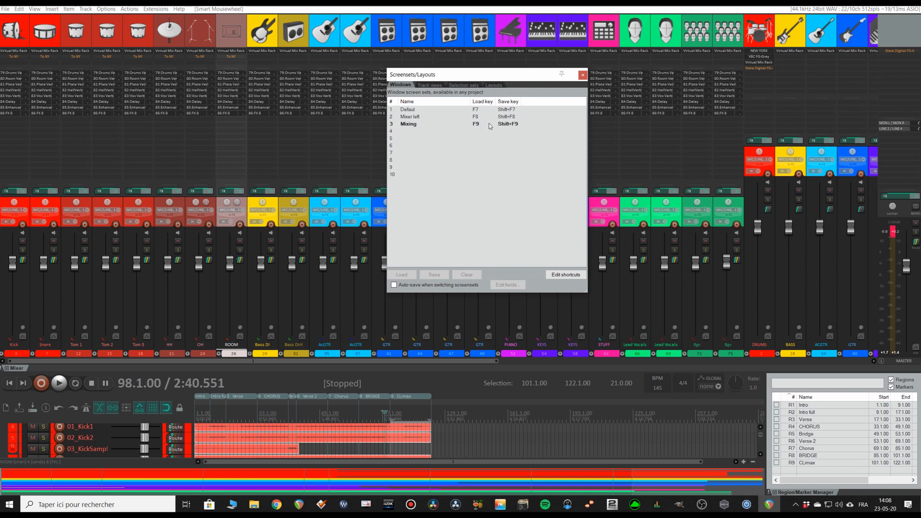
{"action": "left_click", "coordinate": [583, 75]}
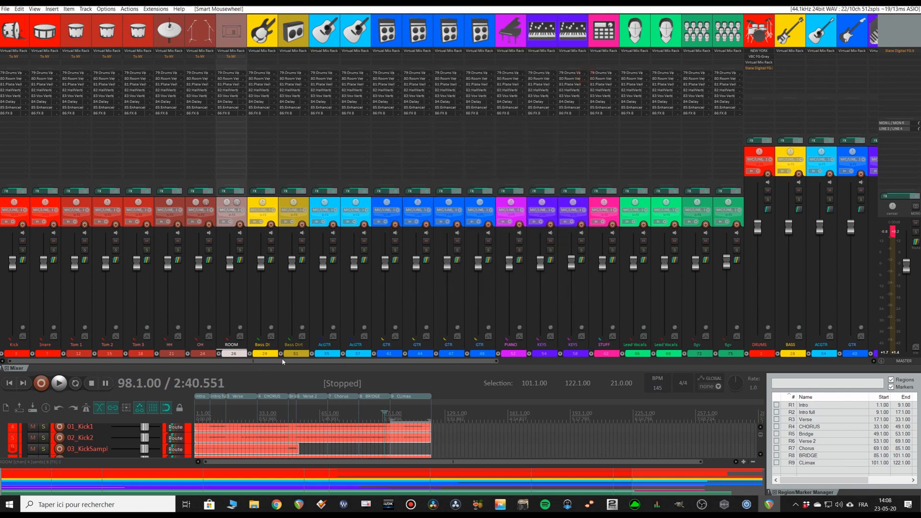
- Try a shorter mixer by moving the divider between it and the arrange view, and move the divider back
{"action": "left_click_drag", "start_coordinate": [48, 371], "coordinate": [75, 361]}
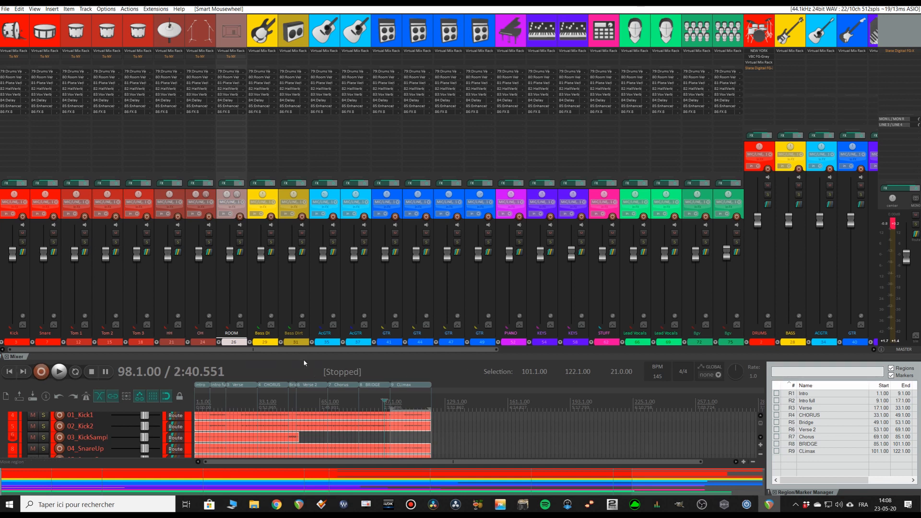
{"action": "left_click_drag", "start_coordinate": [304, 360], "coordinate": [304, 370]}
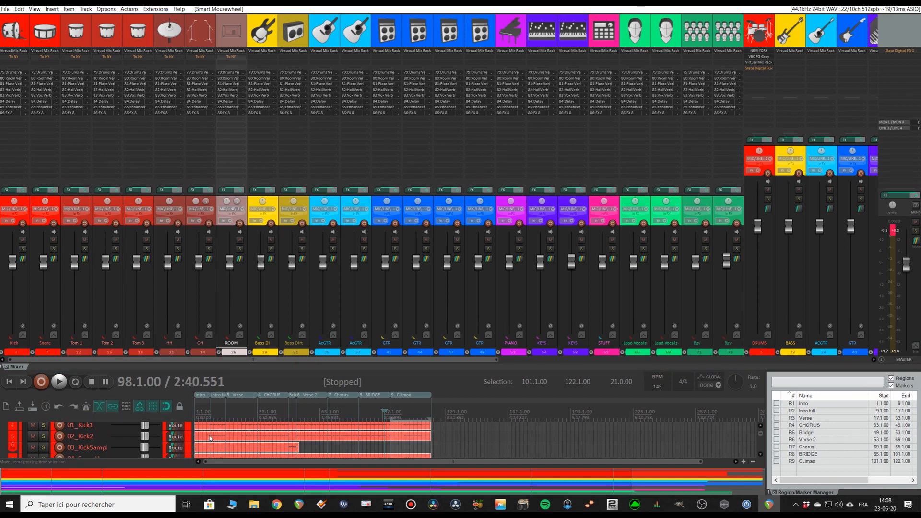
{"action": "left_click_drag", "start_coordinate": [226, 482], "coordinate": [2, 453]}
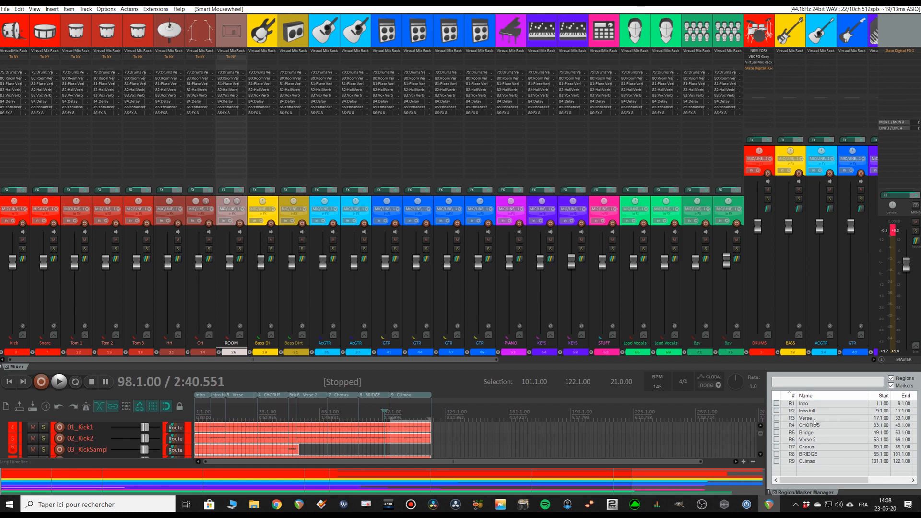
- Play the Verse region briefly, check the region playback options, and play and stop the CHORUS region
{"action": "left_click", "coordinate": [809, 418]}
{"action": "right_click", "coordinate": [810, 419]}
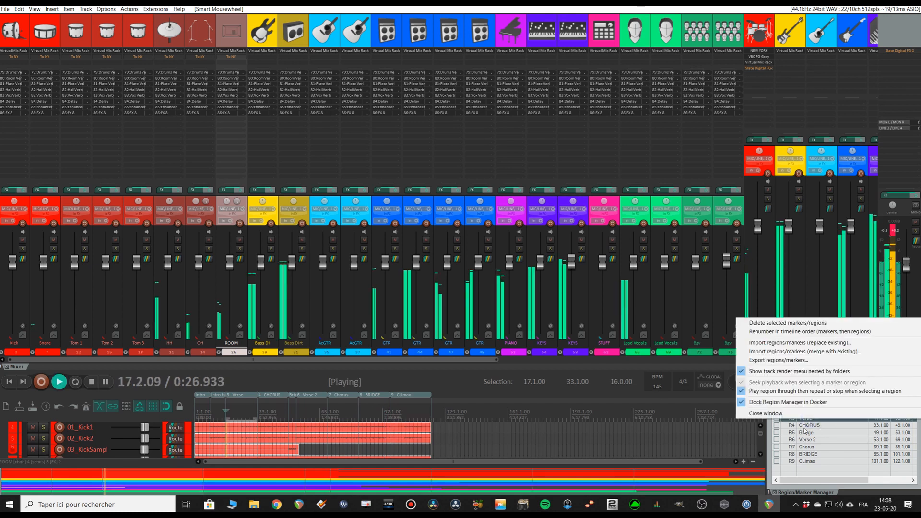
{"action": "left_click", "coordinate": [797, 479]}
{"action": "key", "text": "space"}
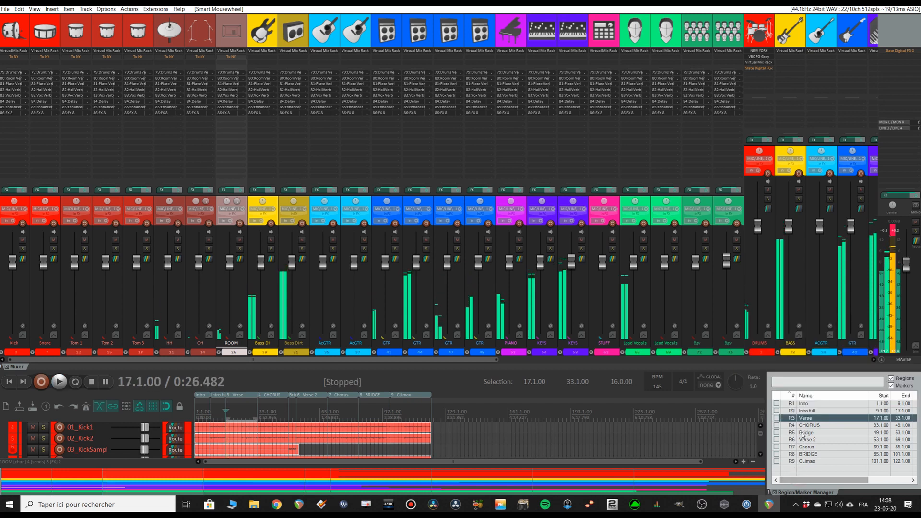
{"action": "left_click", "coordinate": [803, 425]}
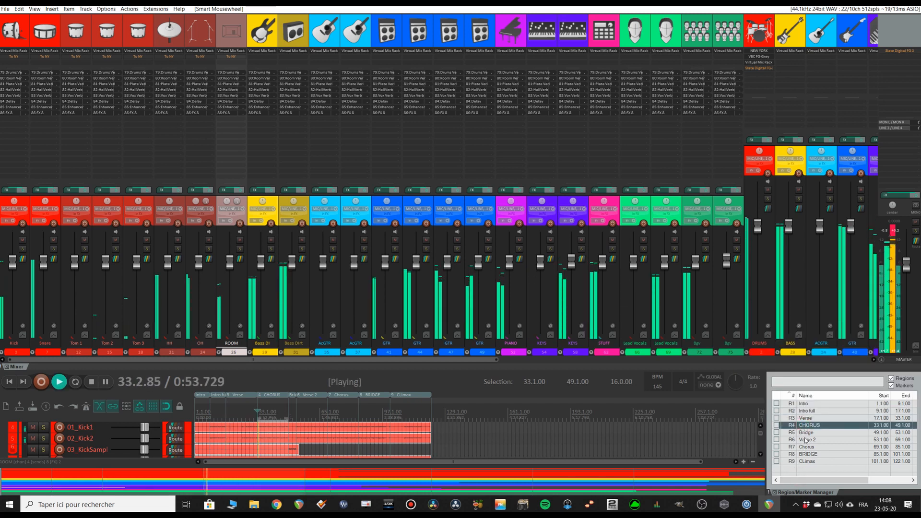
{"action": "key", "text": "space"}
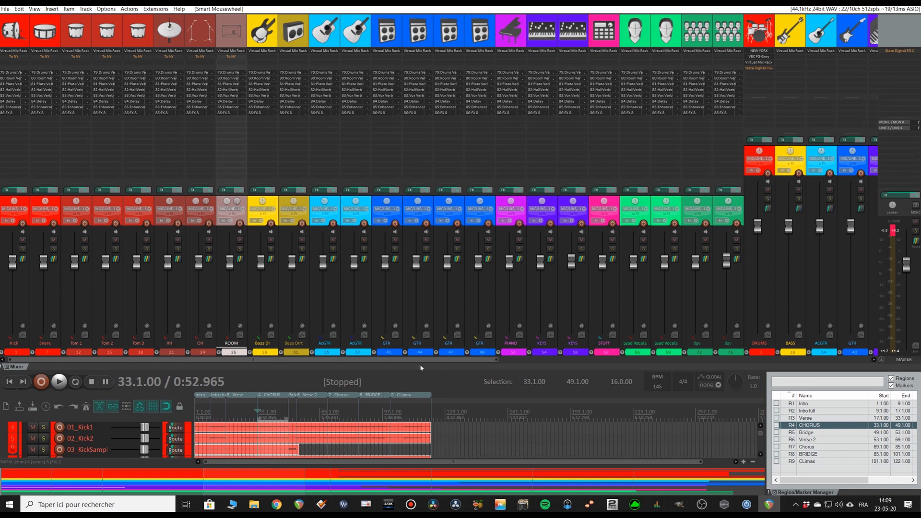
- Reveal and hide the child tracks of the second GTR, Kick, Snare and Tom 1 folders in the mixer, one folder at a time
{"action": "left_click", "coordinate": [405, 352]}
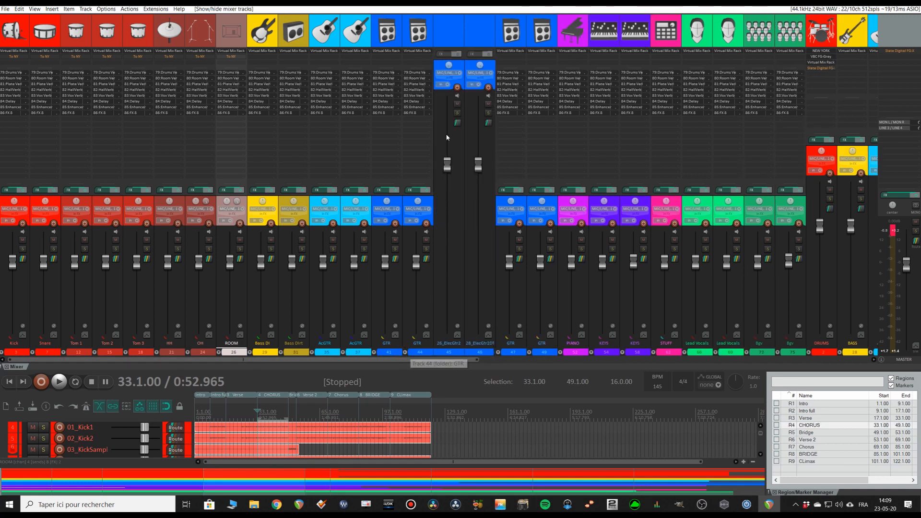
{"action": "left_click", "coordinate": [405, 353]}
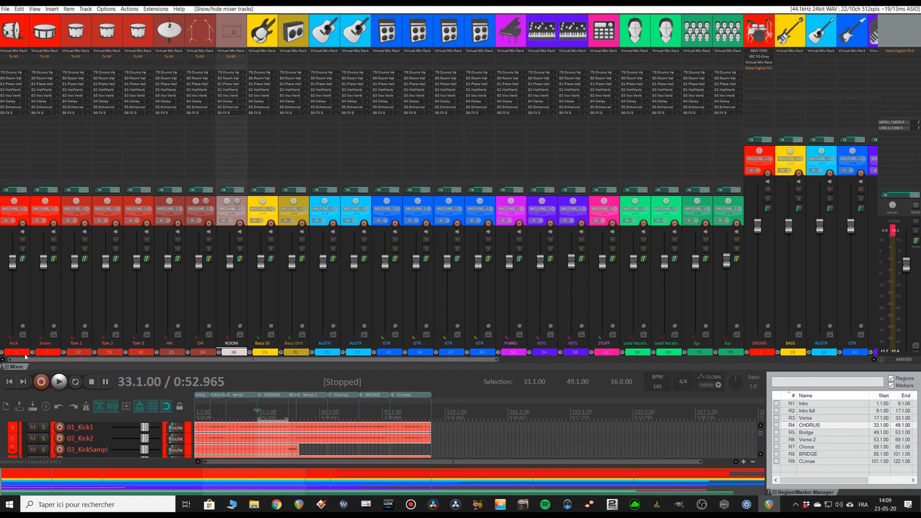
{"action": "left_click", "coordinate": [2, 353]}
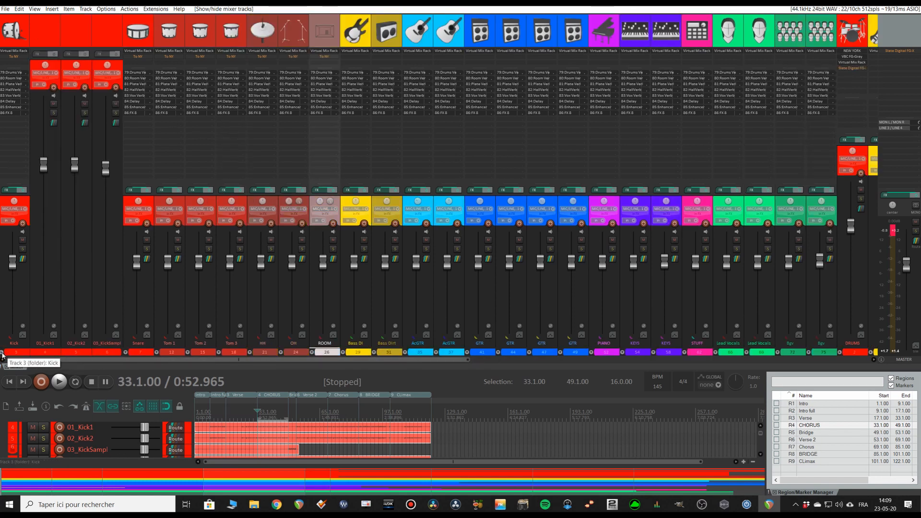
{"action": "left_click", "coordinate": [2, 353]}
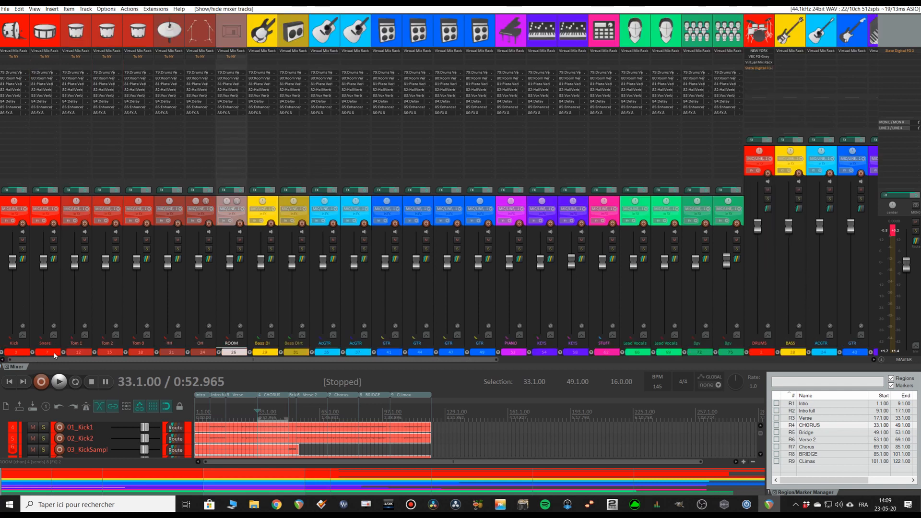
{"action": "left_click", "coordinate": [32, 352]}
{"action": "left_click", "coordinate": [32, 353]}
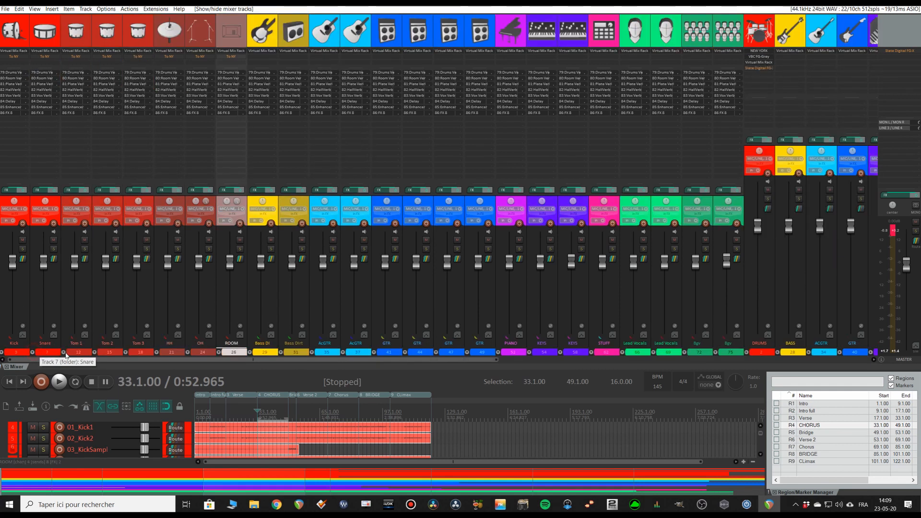
{"action": "left_click", "coordinate": [63, 352]}
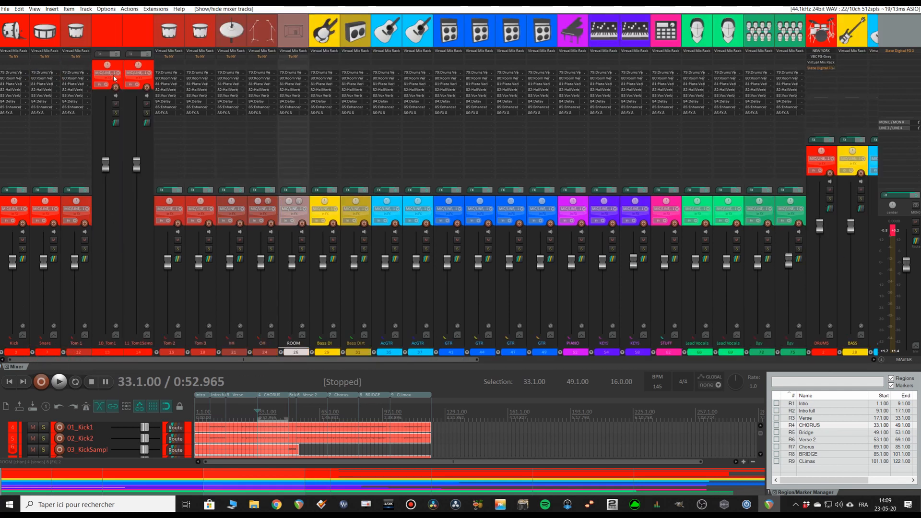
{"action": "left_click", "coordinate": [64, 352]}
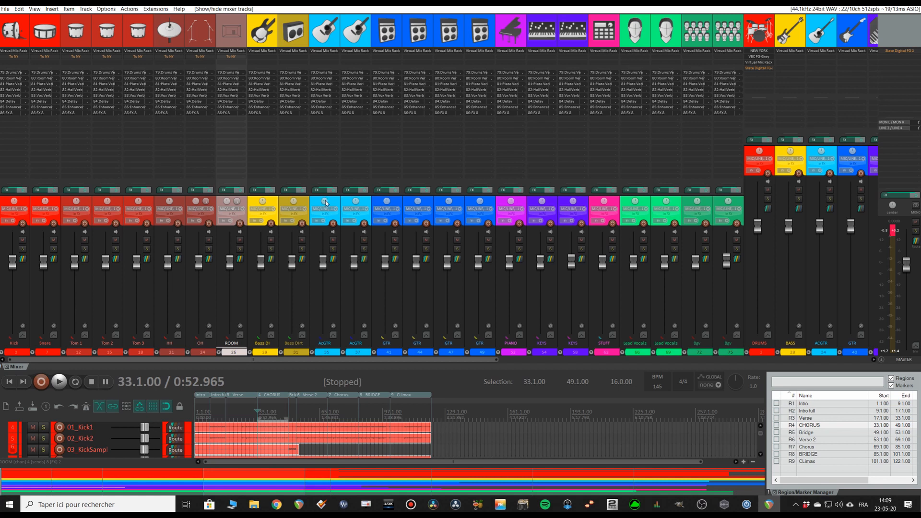
- Reveal and hide the first AcGTR folder's child track in the mixer, and reveal the child tracks of the second AcGTR folder
{"action": "left_click", "coordinate": [312, 353]}
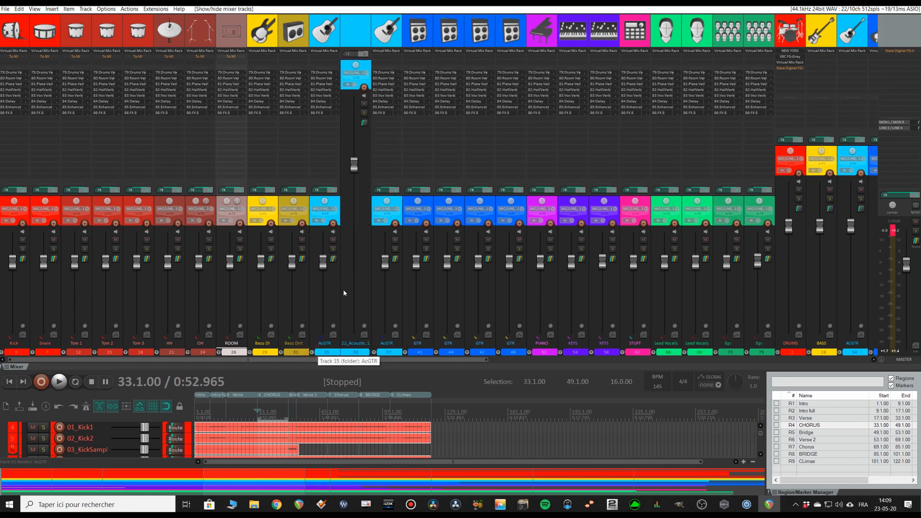
{"action": "left_click", "coordinate": [312, 354]}
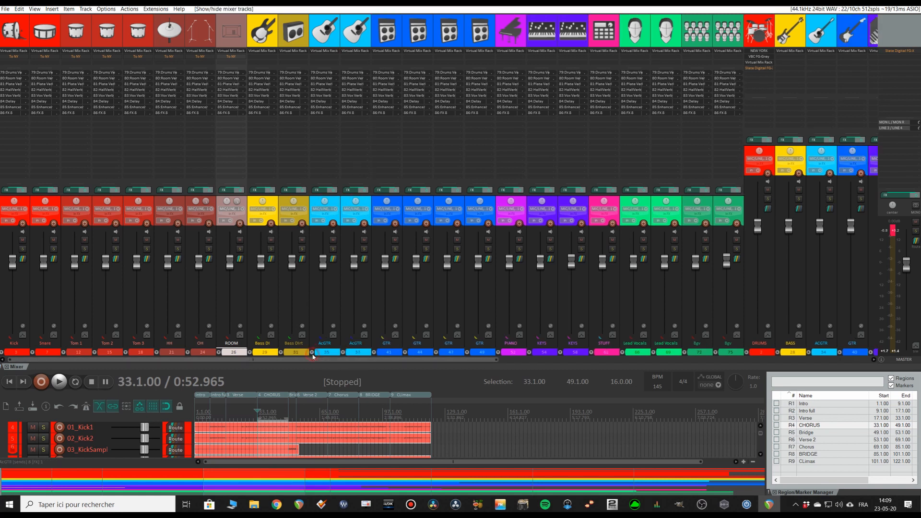
{"action": "left_click", "coordinate": [343, 353]}
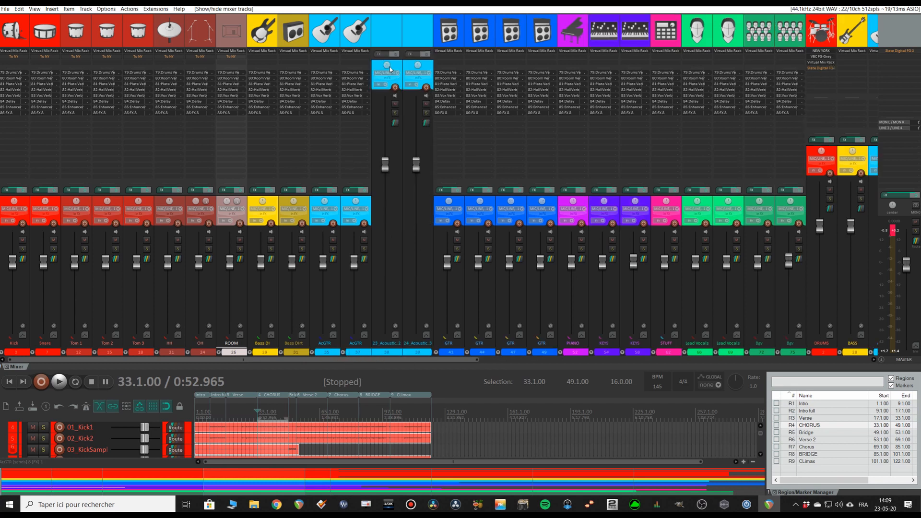